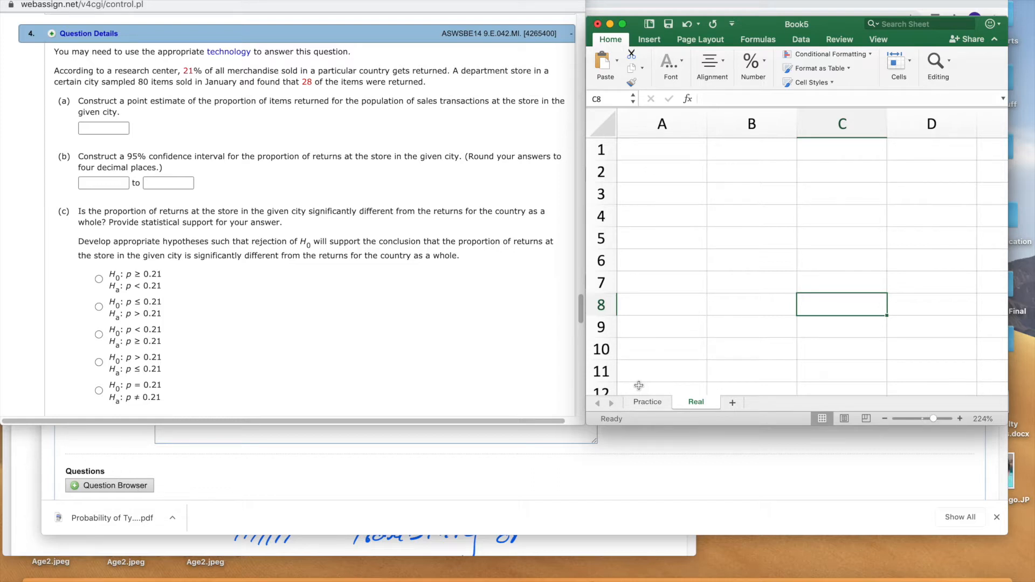
Label cell A2 "pbar" and calculate the sample proportion in B2 with =28/80.
click(667, 181)
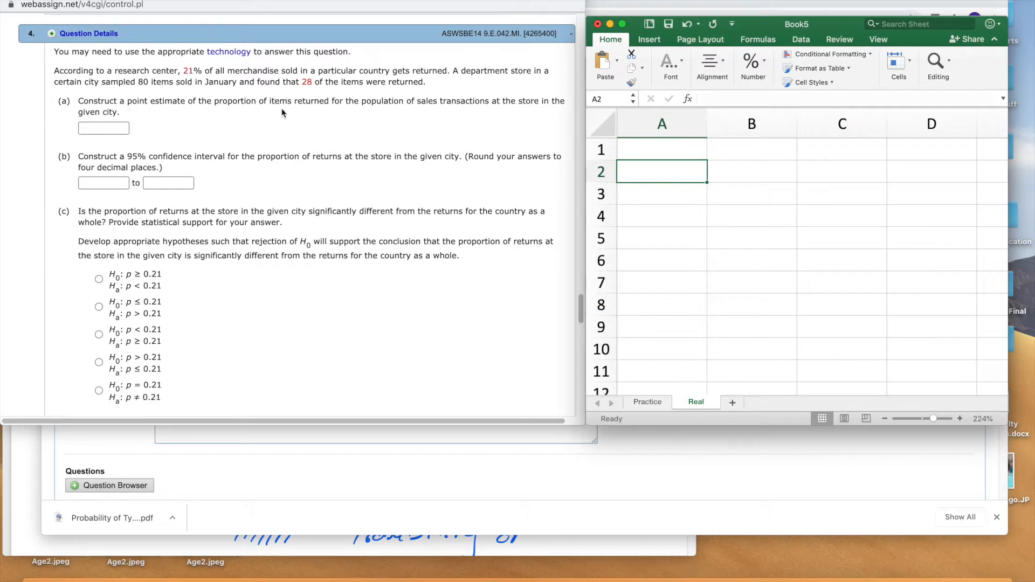
text(pbar)
key(Tab)
text(=28)
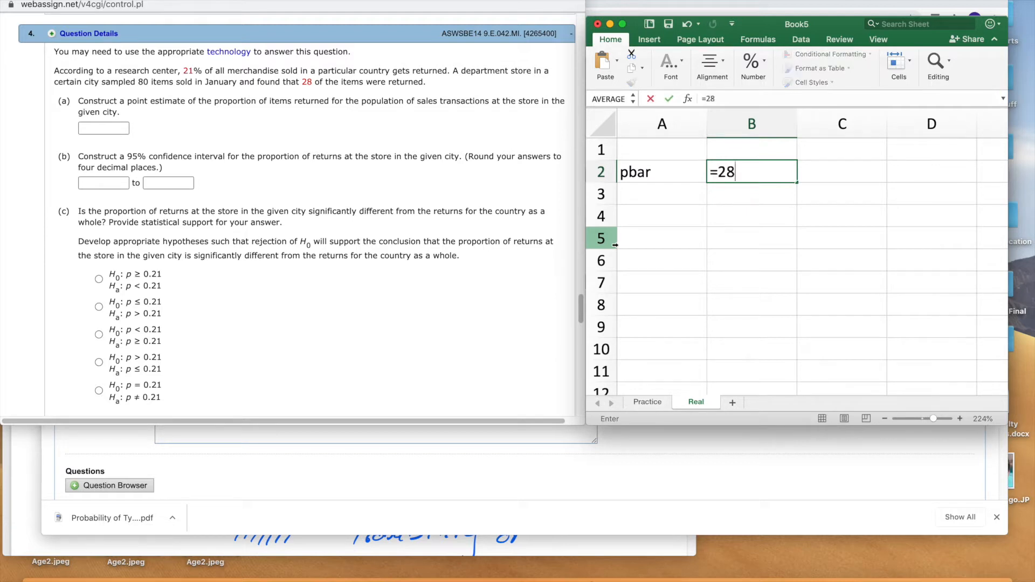
text(/80)
key(Return)
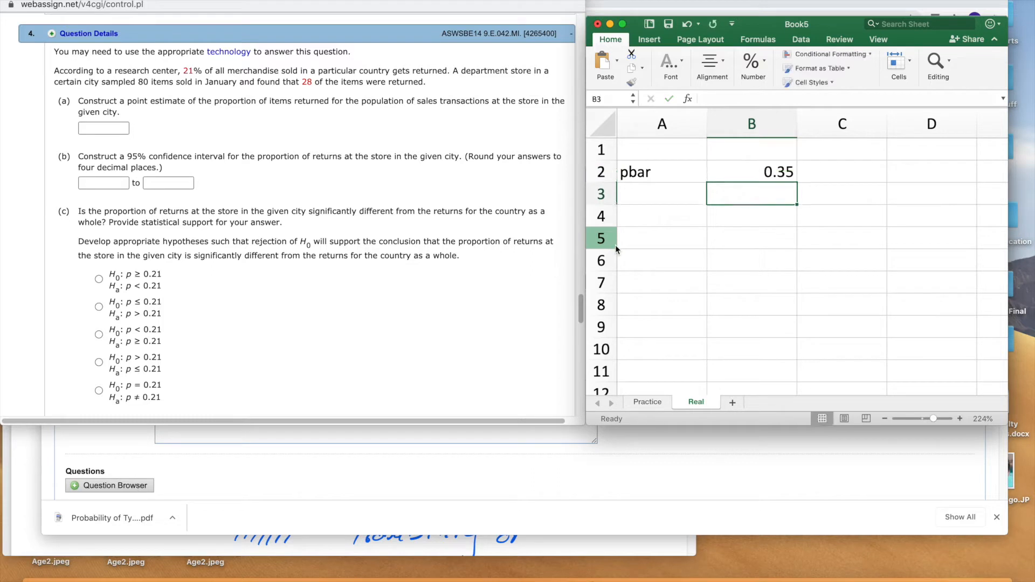
Enter 0.35 as the point estimate answer for part (a) of the WebAssign question.
click(114, 128)
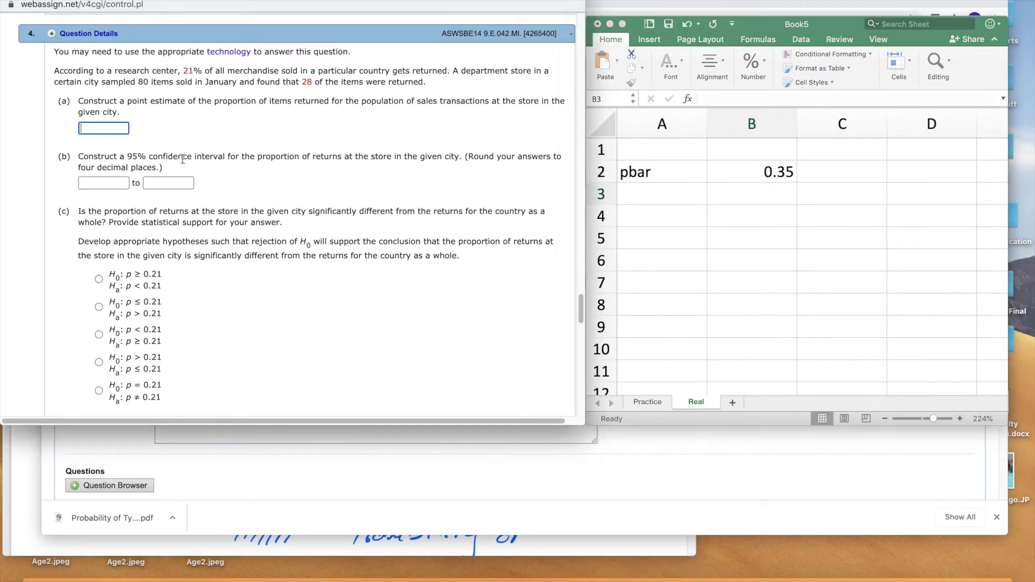
text(0.35)
click(678, 178)
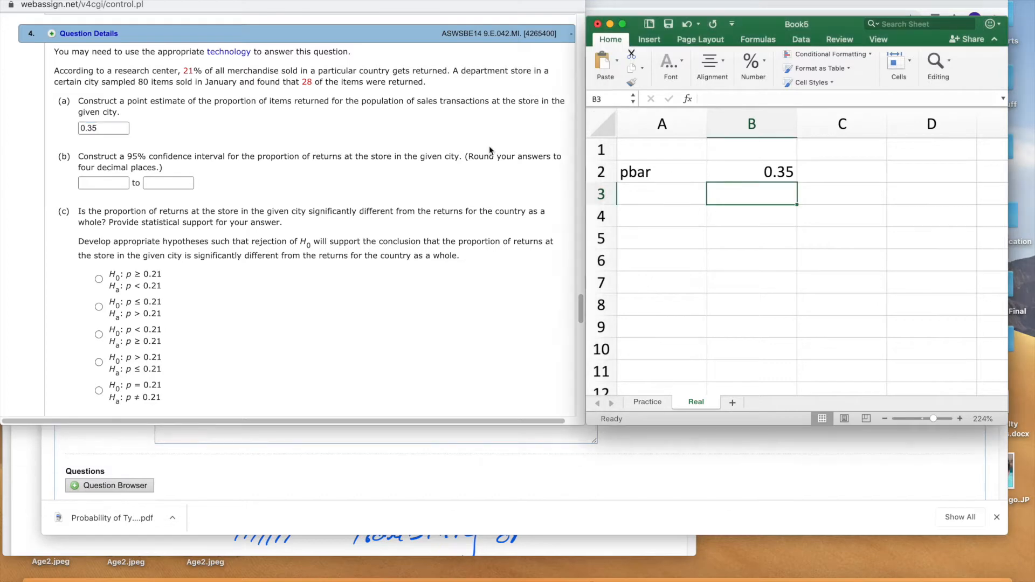
Label cell A3 of the Excel sheet "MoE" for the margin of error.
scroll(335, 135, down, 2)
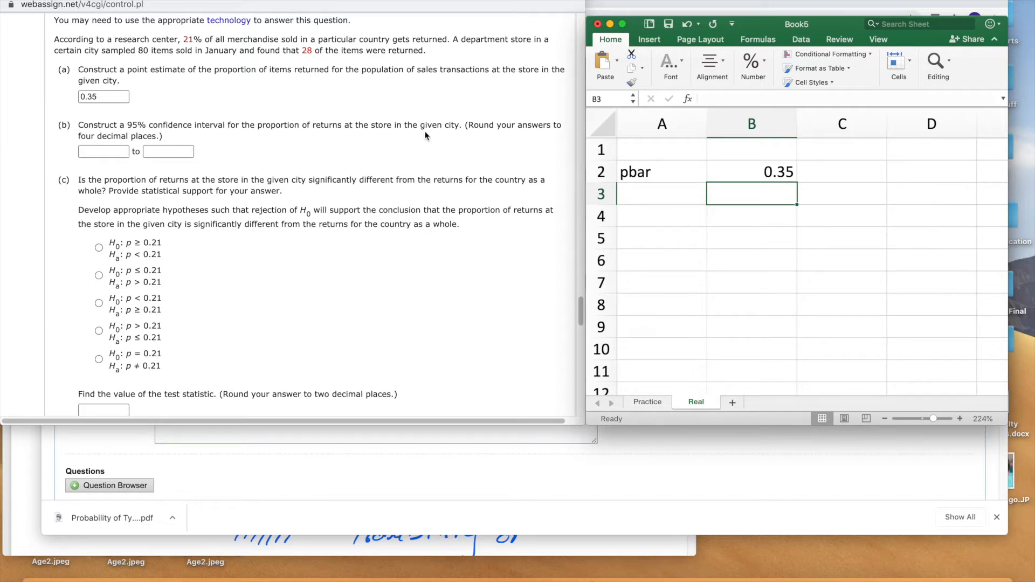
click(791, 255)
click(684, 197)
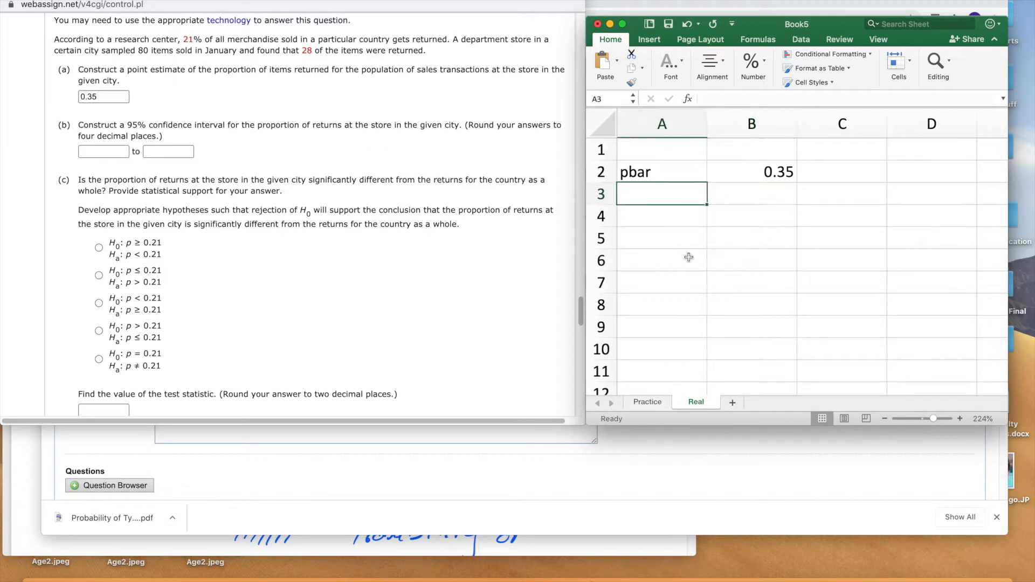
text(MoE)
key(Tab)
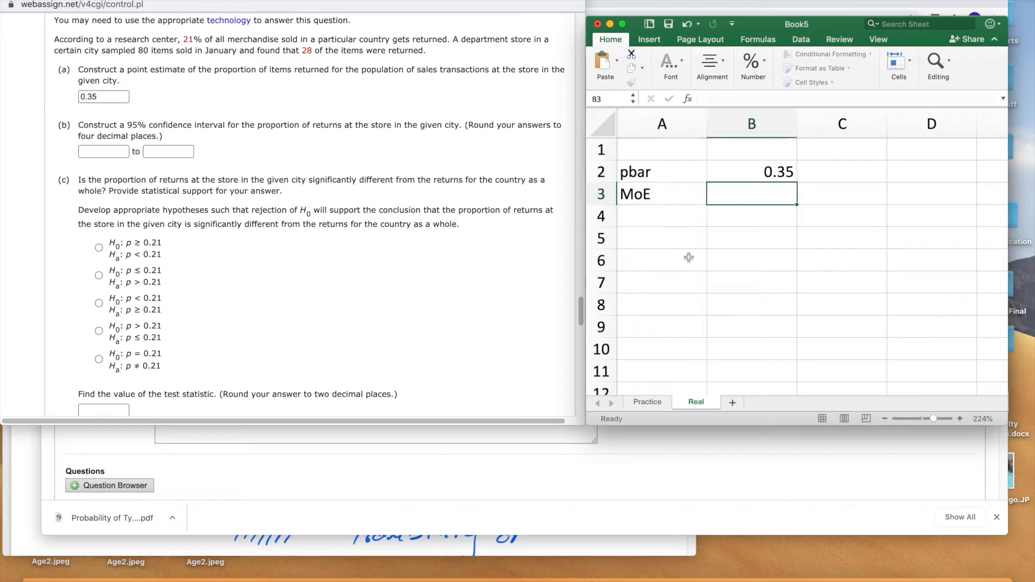
Calculate the 95% margin of error in B3 with =confidence.norm(.05,SQRT(B2*(1-B2)),80).
text(=)
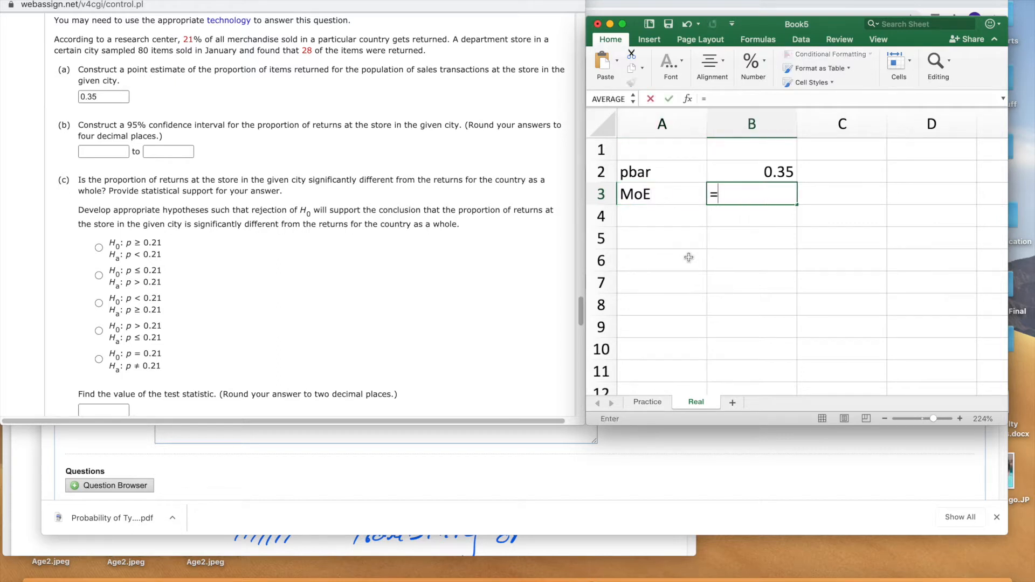
text(confidence.)
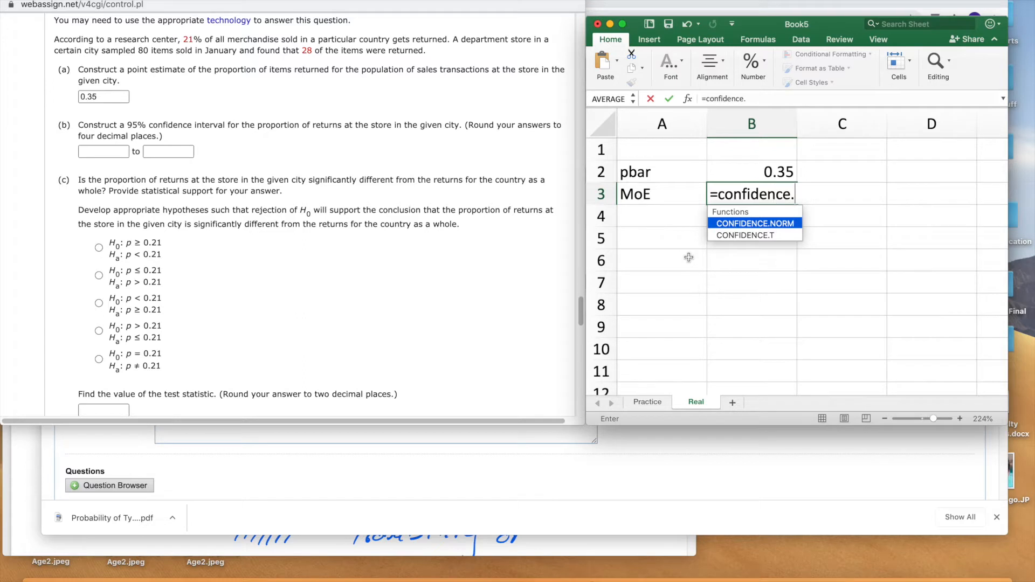
text(norm)
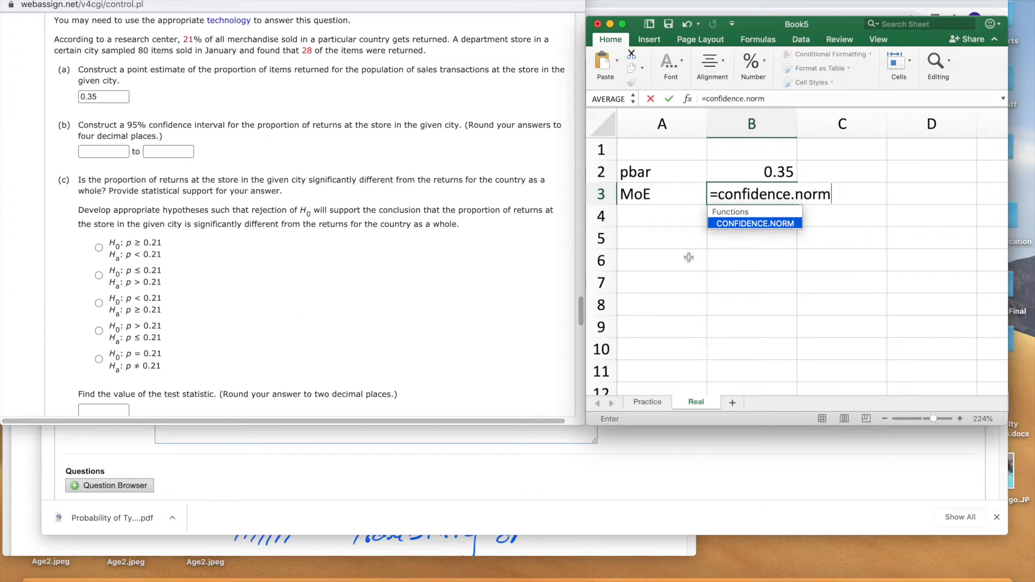
text(()
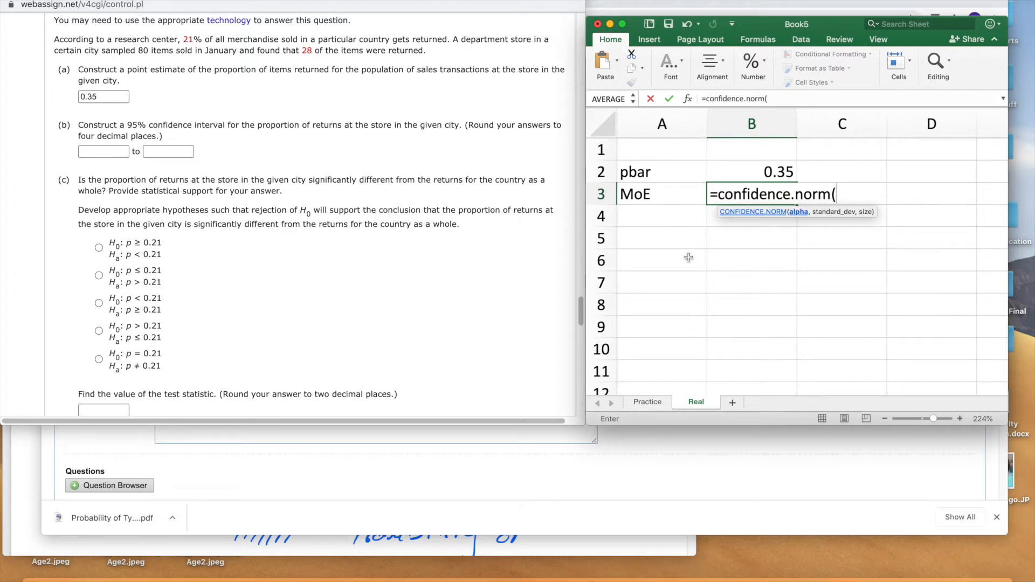
text(.05,)
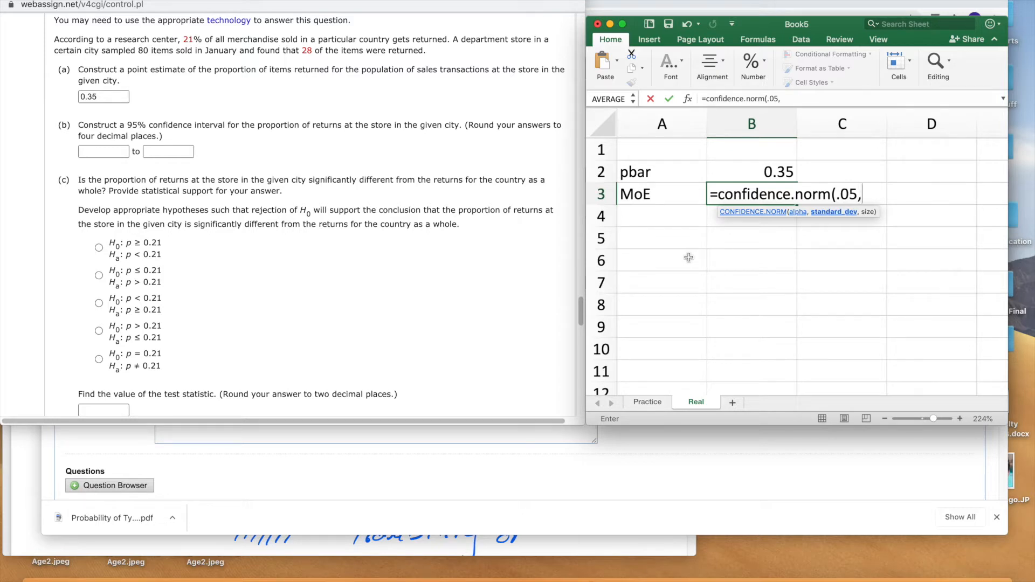
text(SQRT()
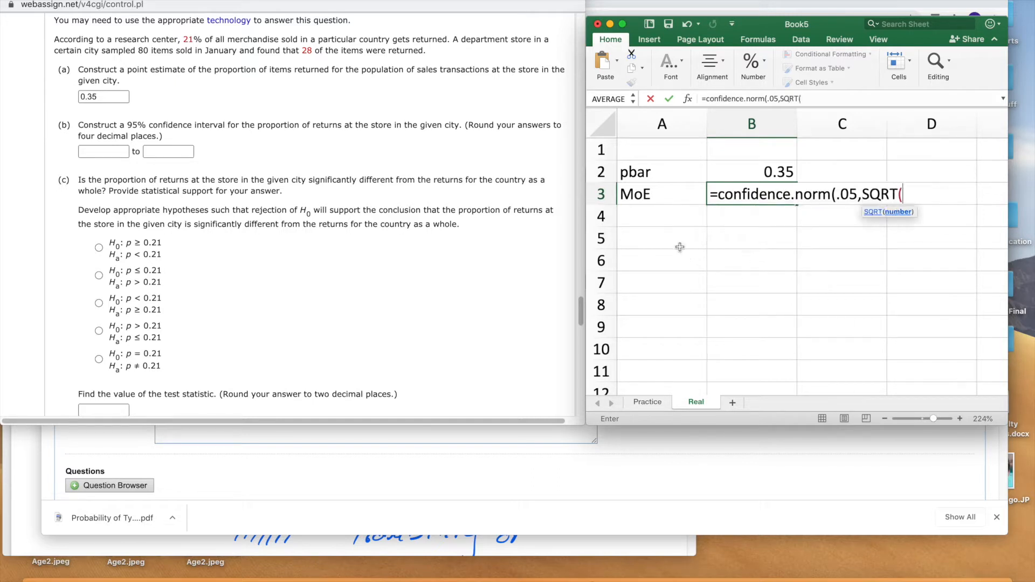
click(749, 166)
text(*(1-)
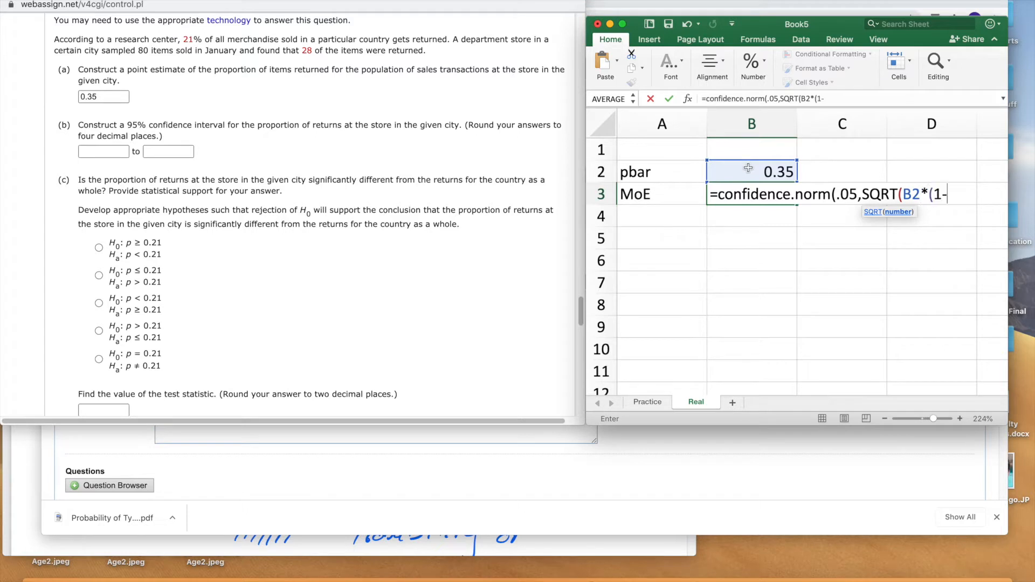
click(748, 169)
text()))
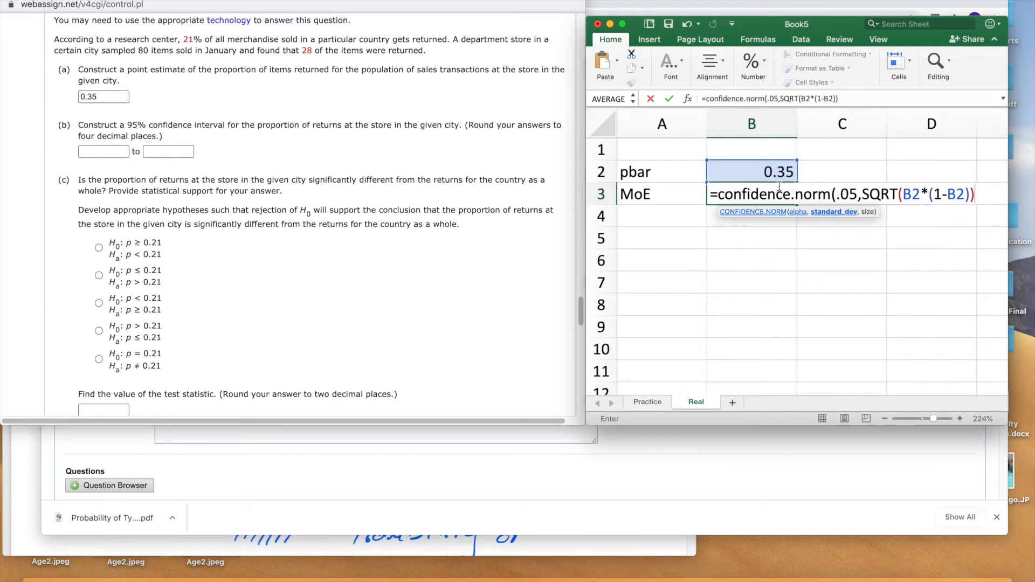
text(,)
text(80)
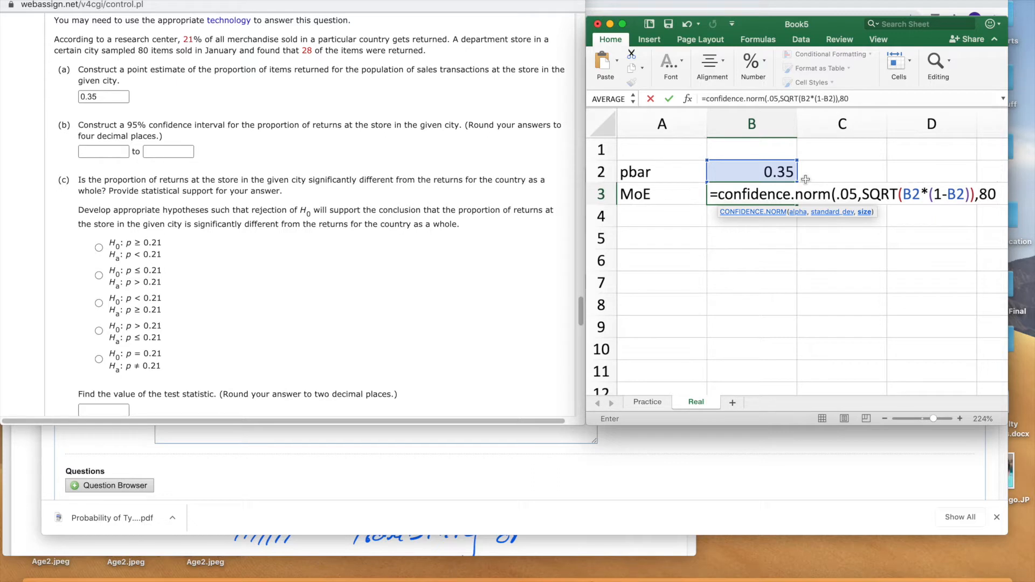
text())
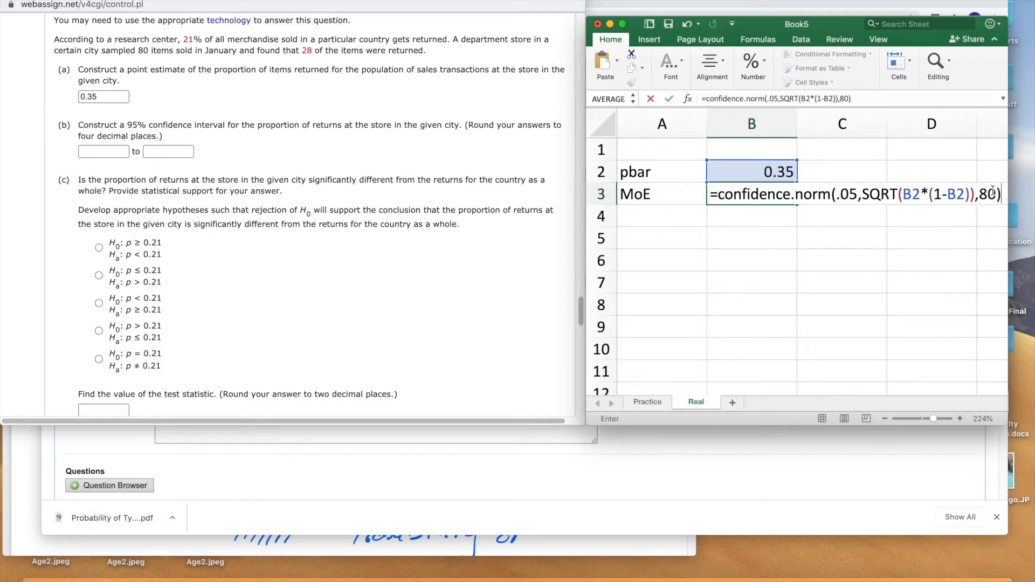
key(Return)
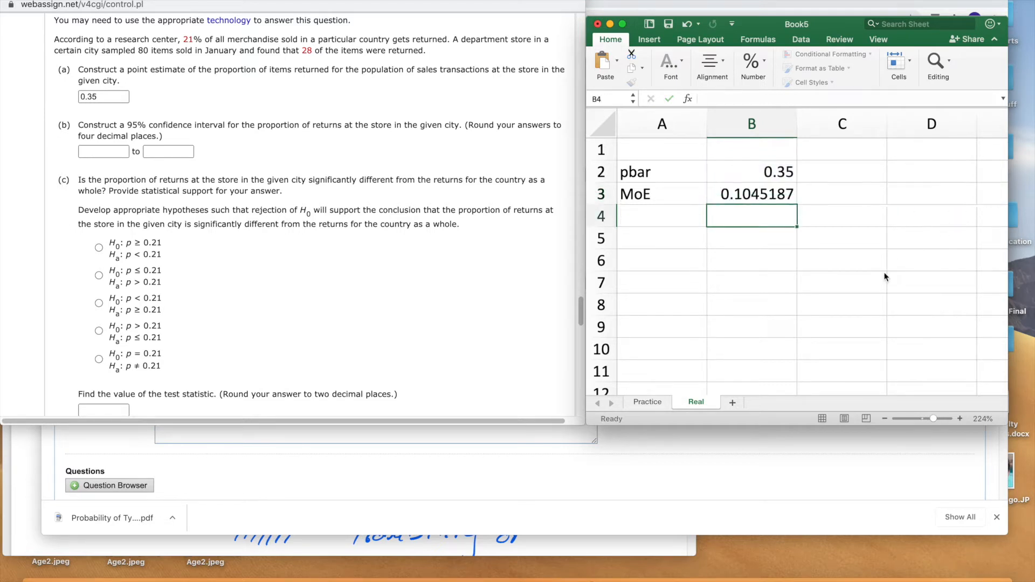
Label cells A4 and A5 "ci_l" and "ci_u" for the lower and upper confidence limits.
click(672, 217)
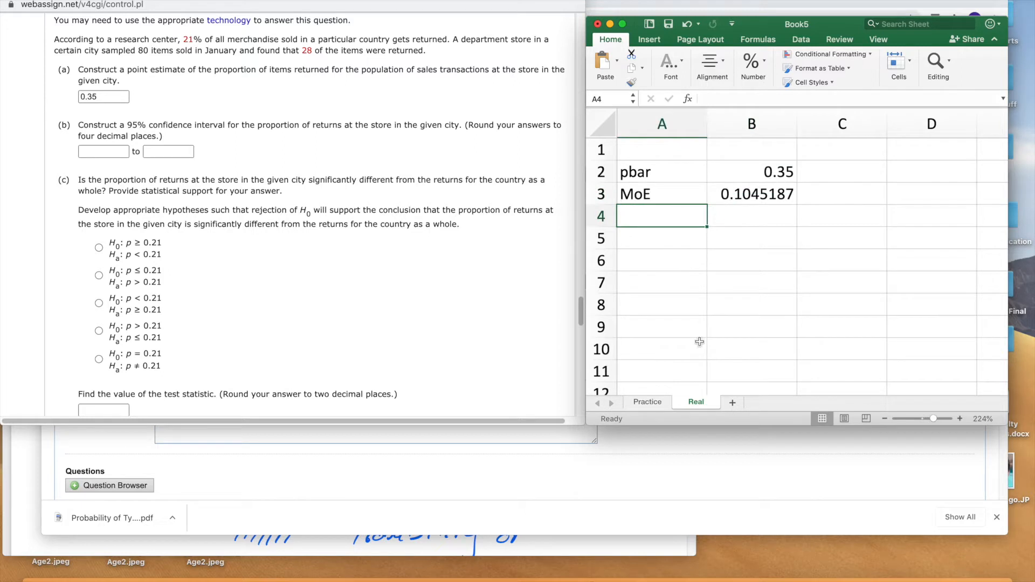
text(ci_l)
key(Return)
text(ci_u)
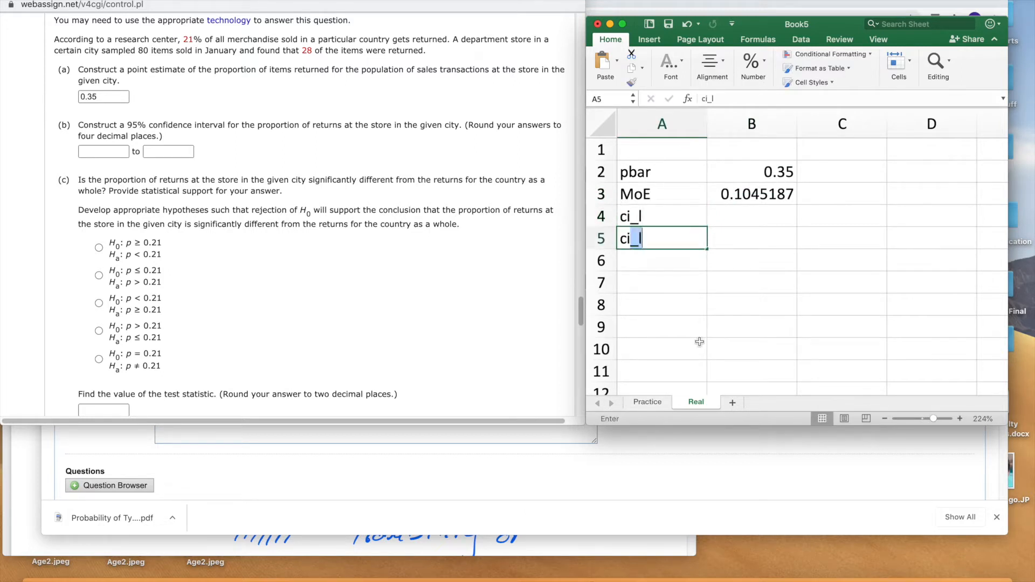
click(749, 325)
Calculate the lower confidence limit in B4 with the formula =B2-B3.
click(748, 216)
text(=)
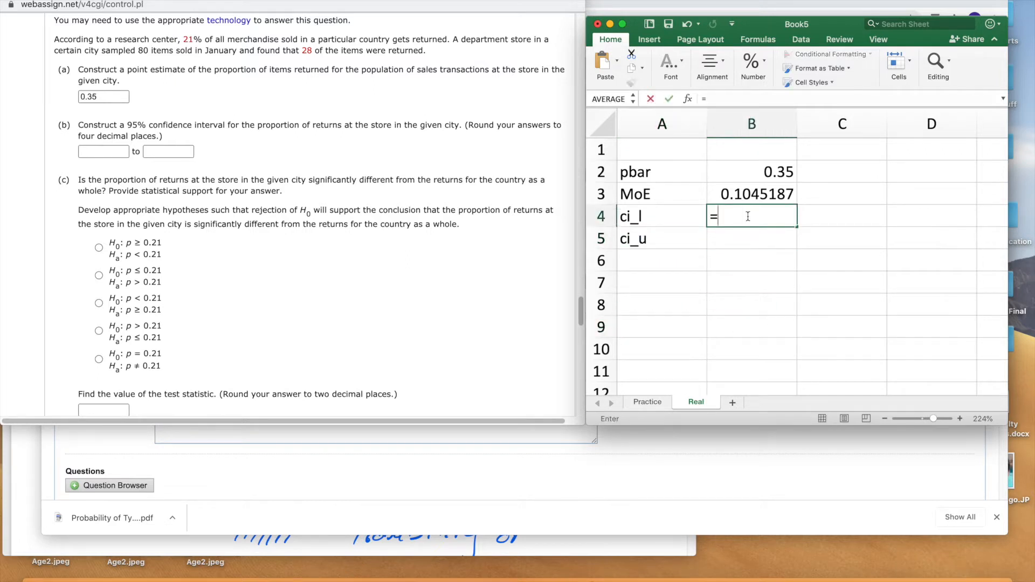
click(757, 173)
text(-)
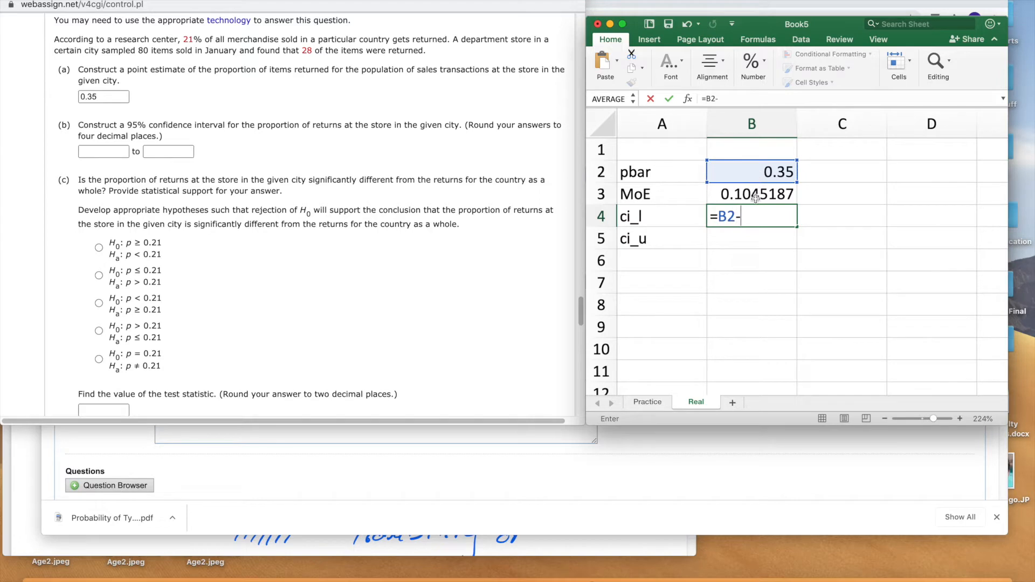
click(756, 197)
key(Return)
Calculate the upper confidence limit in B5 with the formula =B2+B3.
text(=)
click(753, 190)
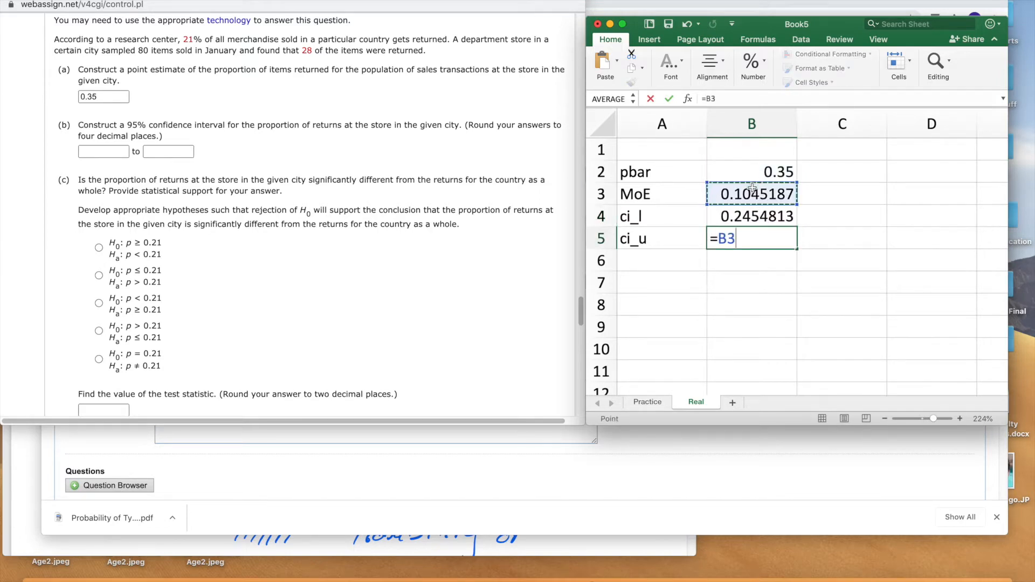
key(BackSpace)
key(BackSpace)
click(766, 174)
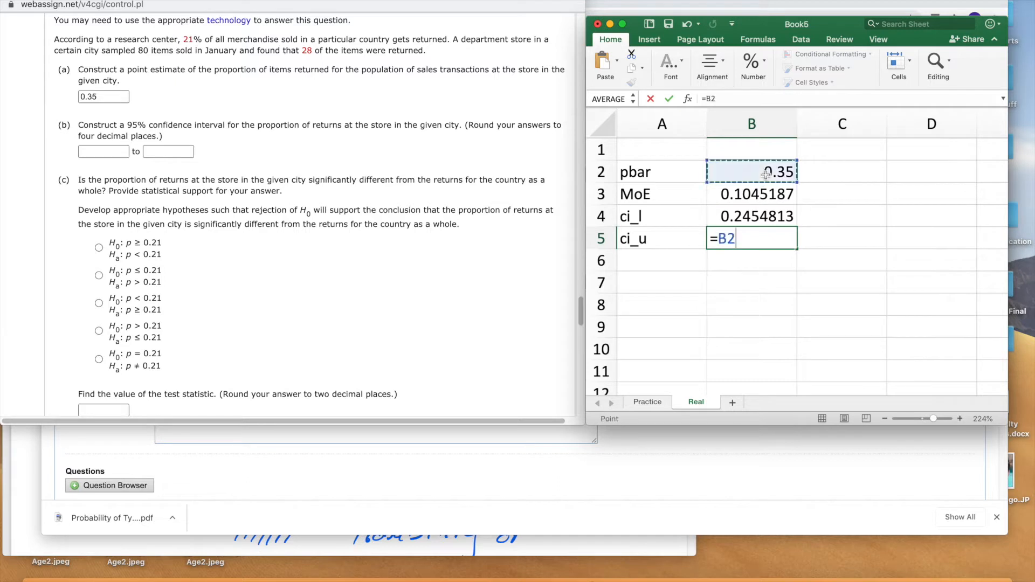
text(+)
click(760, 198)
key(Return)
Enter 0.2455 to 0.4545 as the confidence interval answer for part (b) of the WebAssign question.
click(817, 243)
click(760, 215)
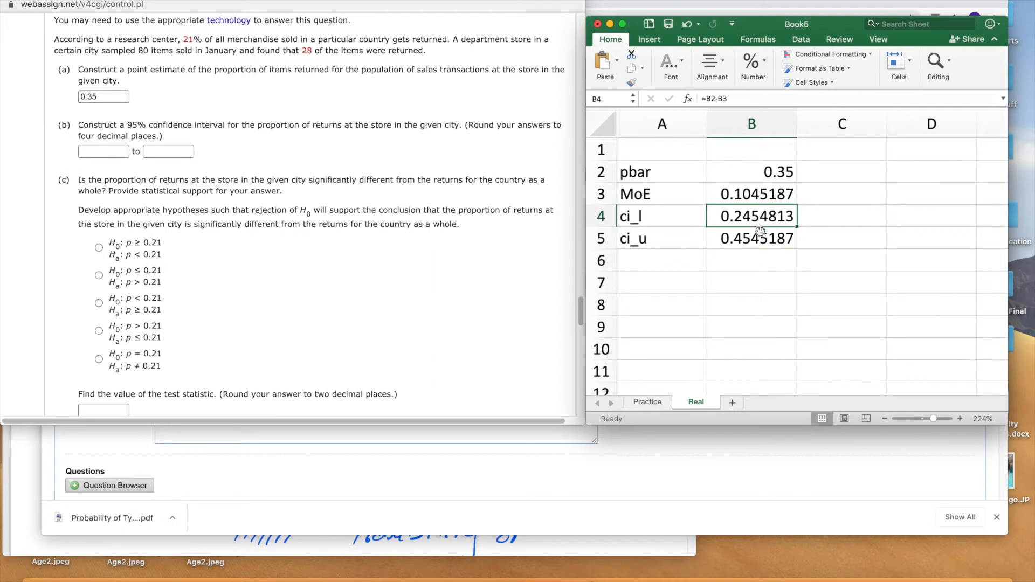
click(118, 150)
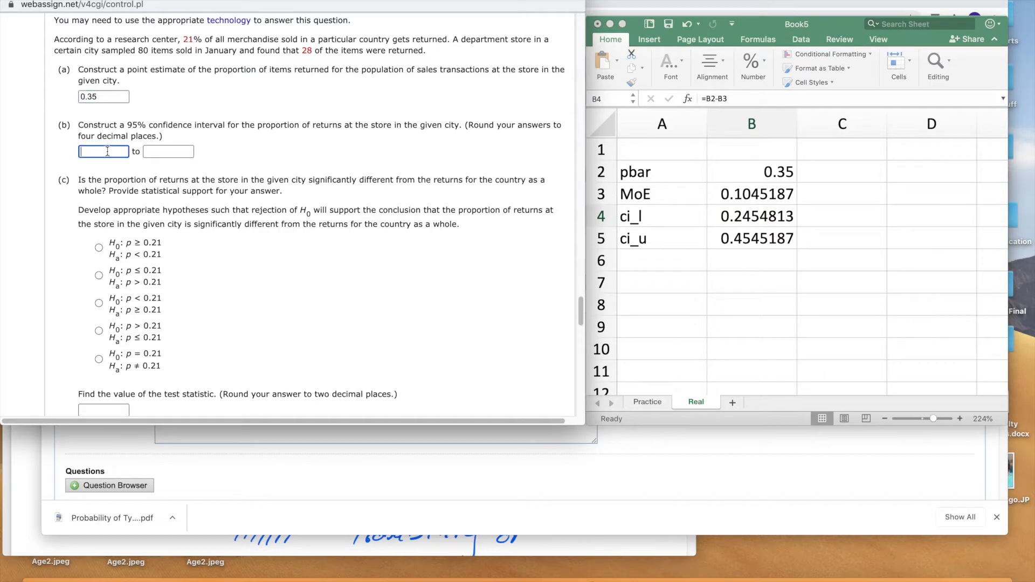
text(0.2455)
click(170, 152)
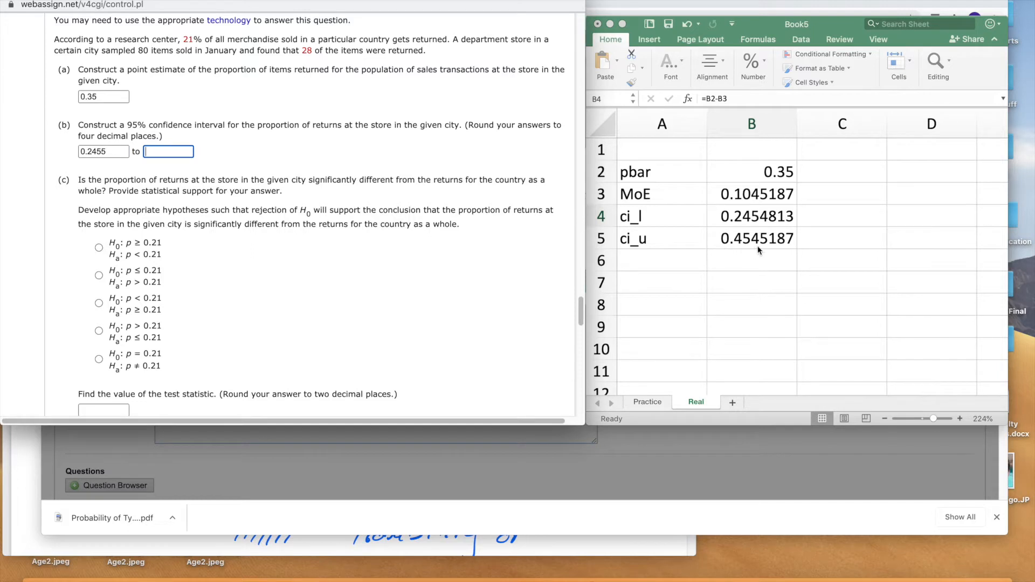
text(0.4545)
Review the problem statement against the part (c) hypothesis options and the test statistic, p-value and conclusion questions.
scroll(203, 154, down, 3)
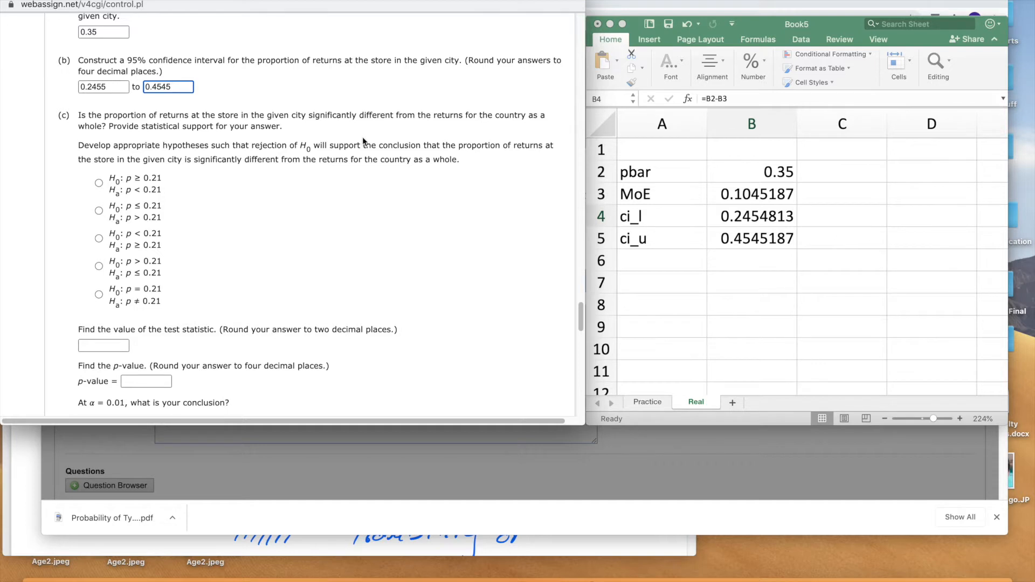
scroll(362, 137, up, 3)
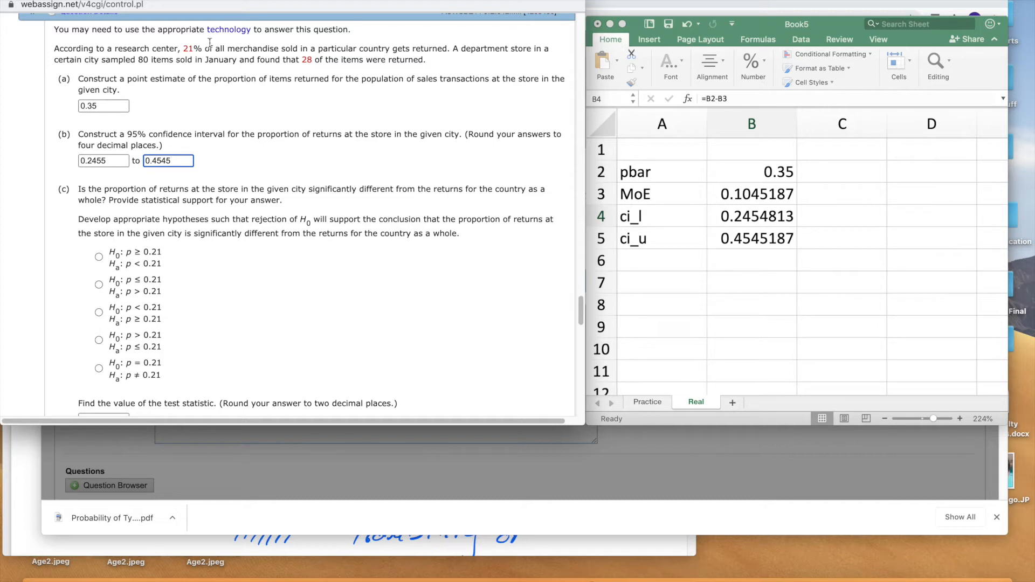
scroll(241, 99, down, 3)
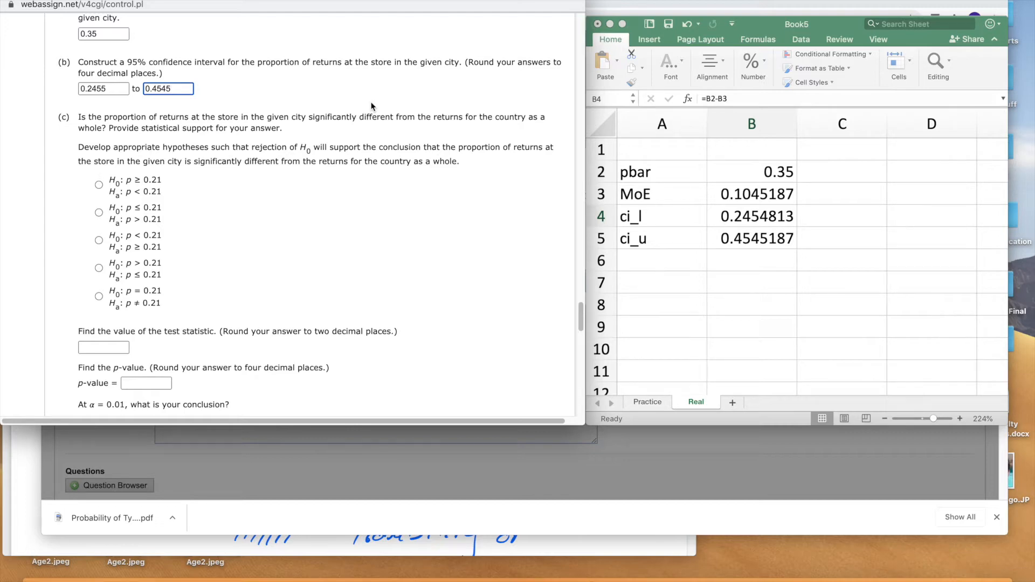
scroll(371, 106, up, 4)
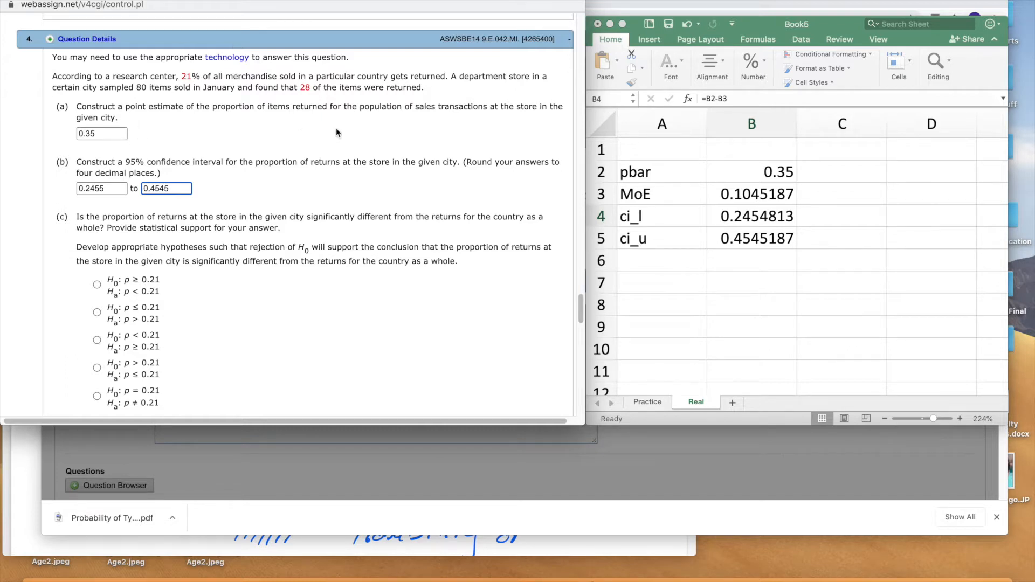
scroll(337, 132, down, 1)
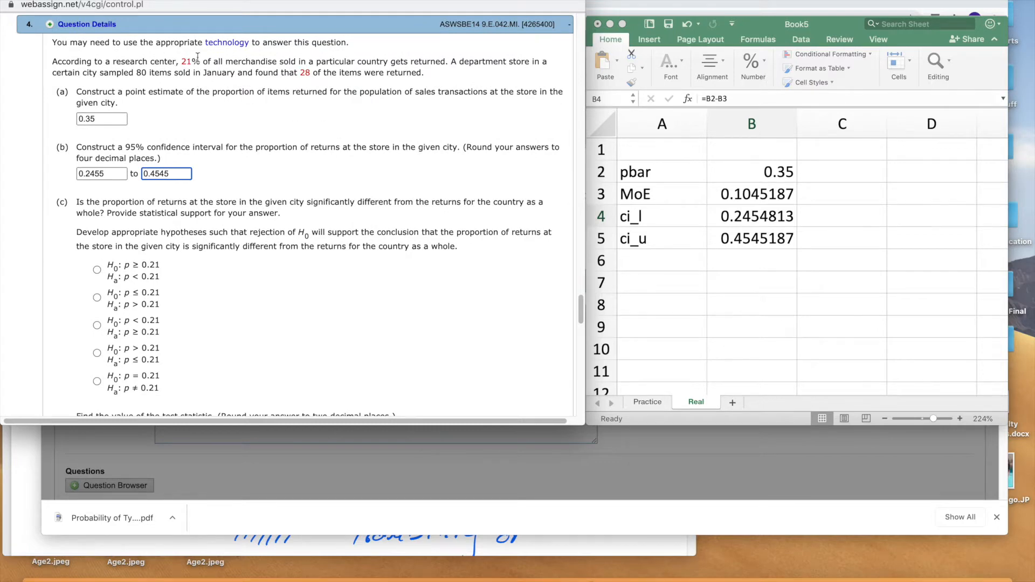
scroll(212, 92, down, 2)
scroll(212, 92, up, 1)
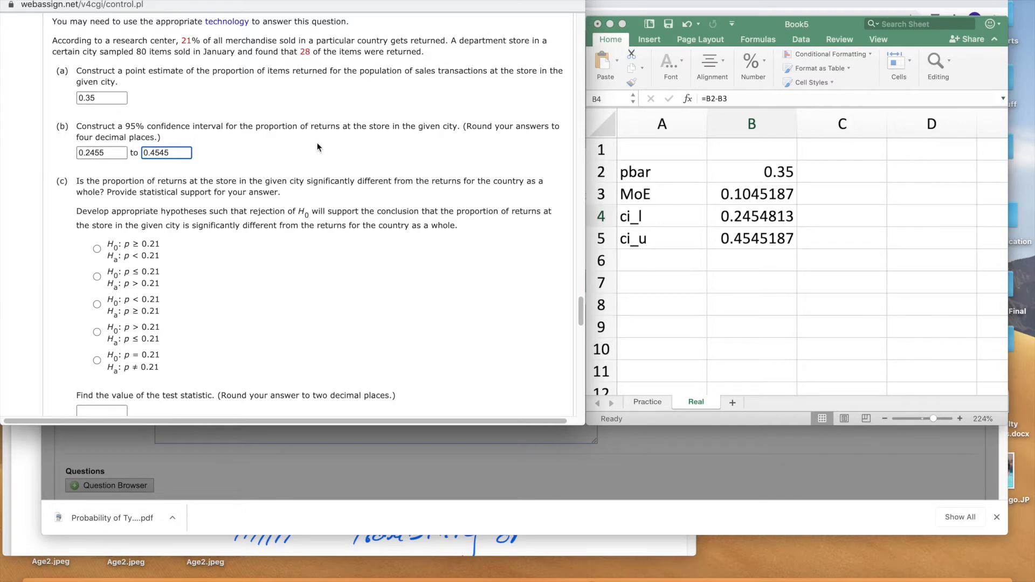
scroll(318, 146, down, 5)
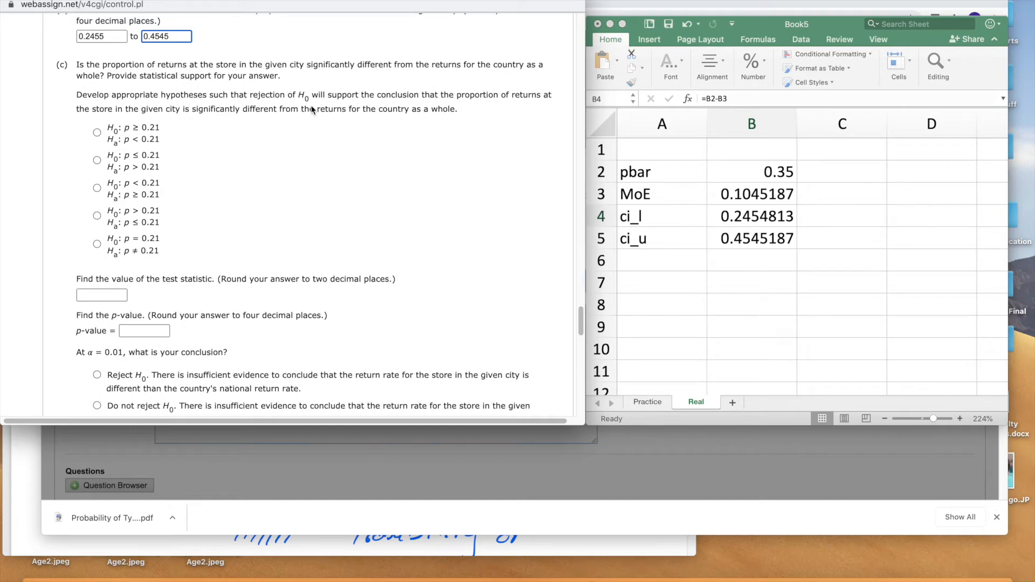
Answer the part (c) hypothesis question with the two-tailed option H0: p = 0.21, Ha: p ≠ 0.21.
drag(356, 64, 413, 64)
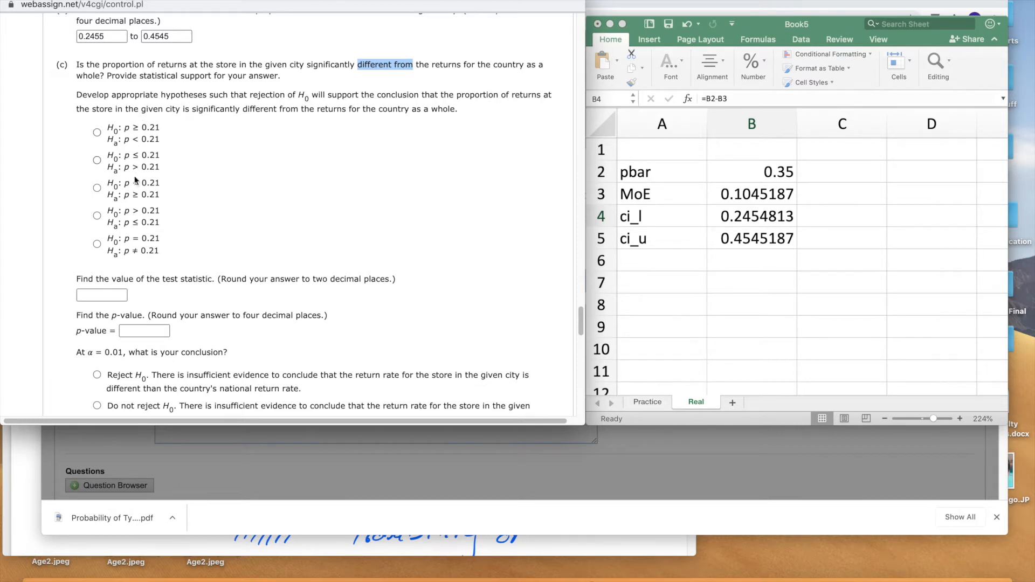
click(98, 245)
scroll(428, 234, down, 3)
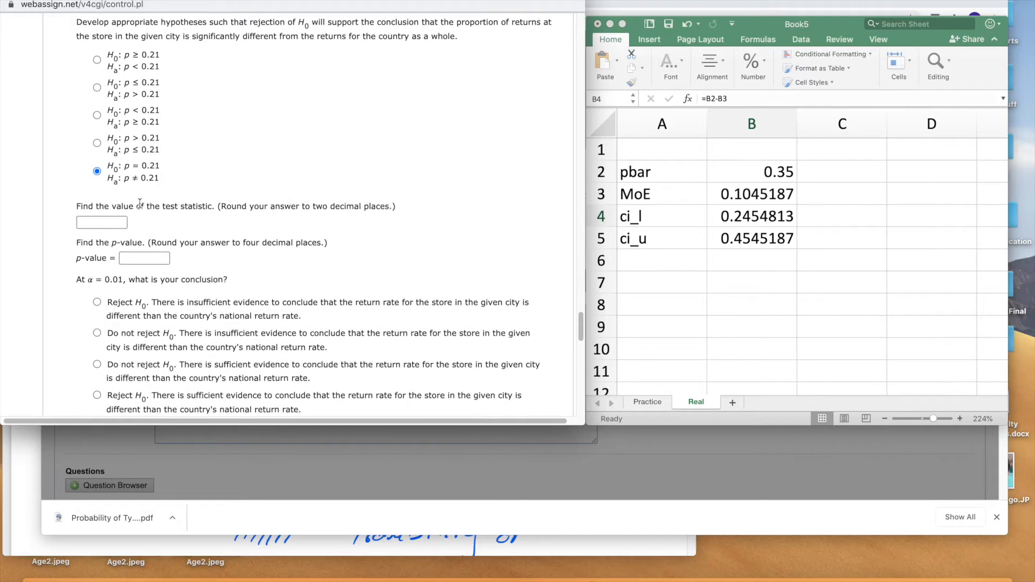
scroll(460, 249, up, 2)
scroll(460, 249, down, 1)
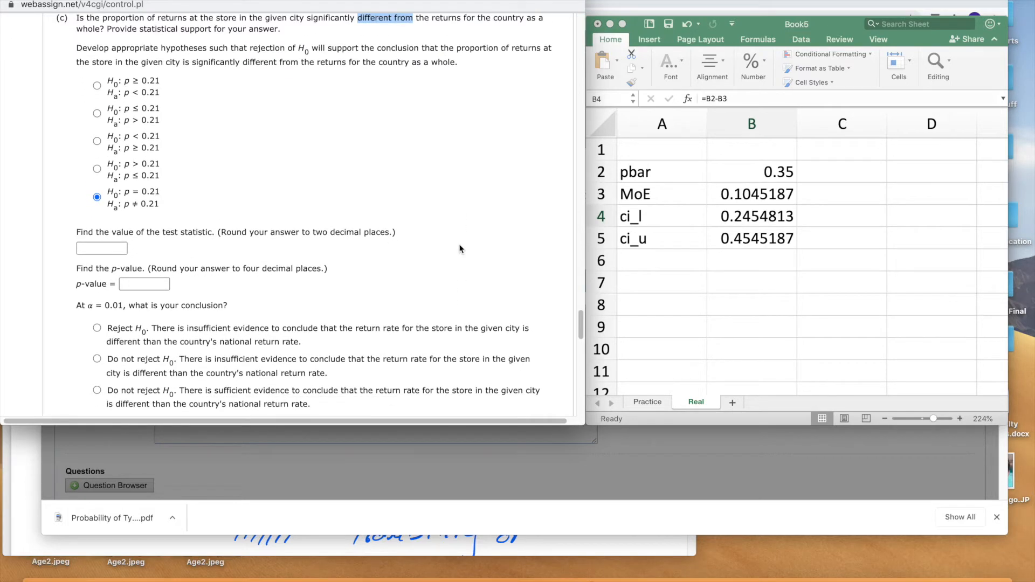
Label A7 as p0 and enter the hypothesized proportion .21 in B7.
click(688, 290)
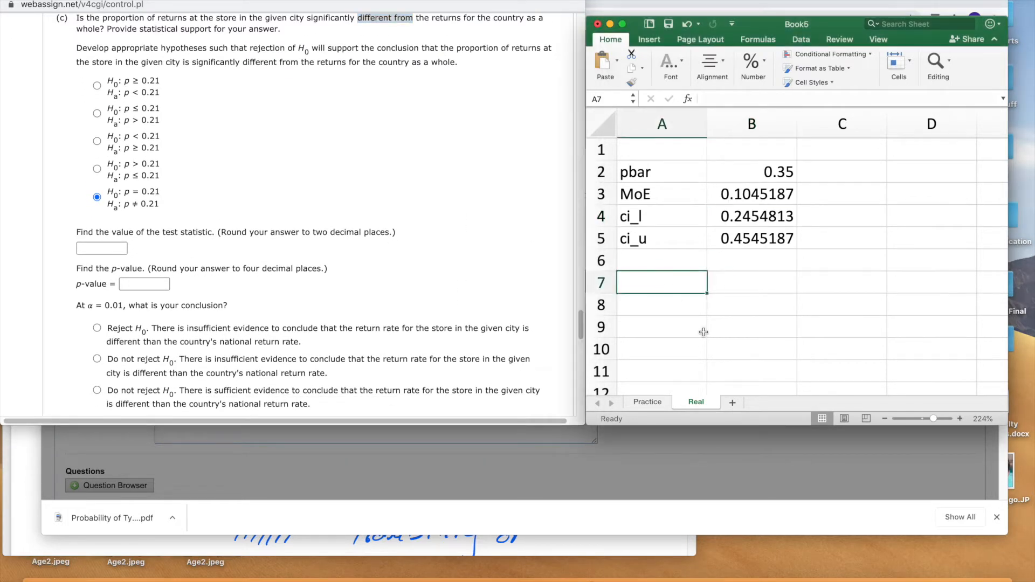
text(p0)
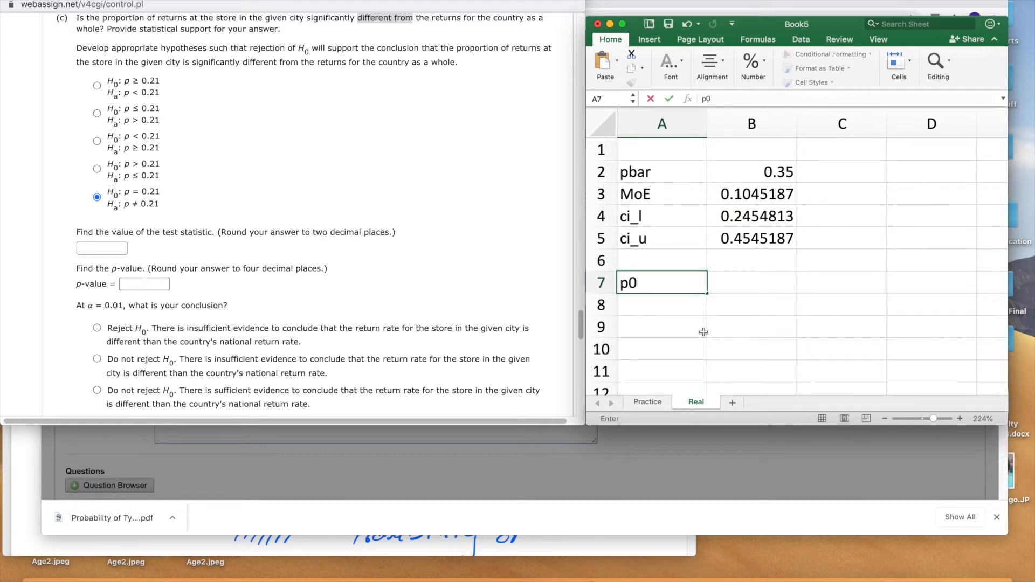
key(Tab)
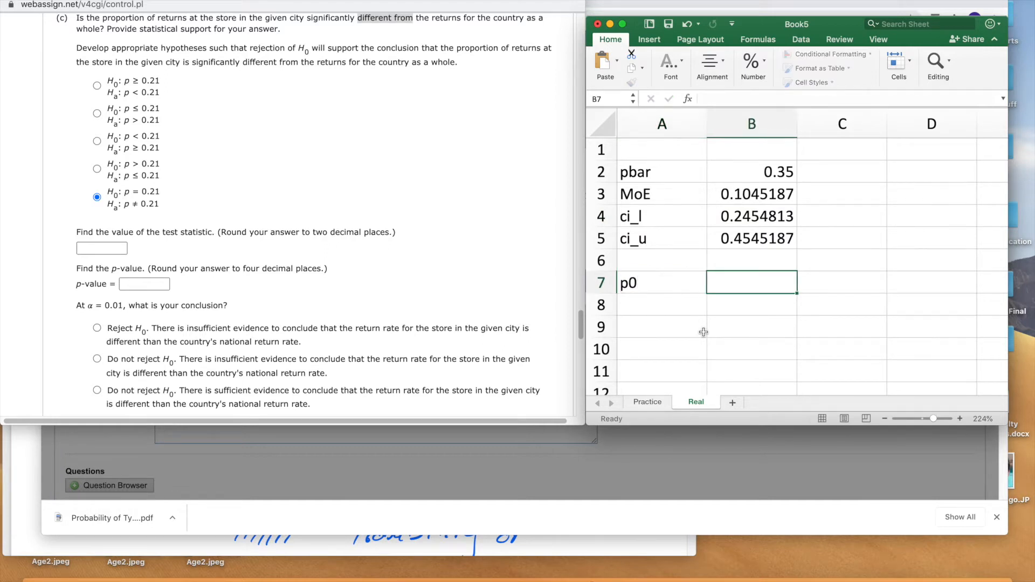
text(.21)
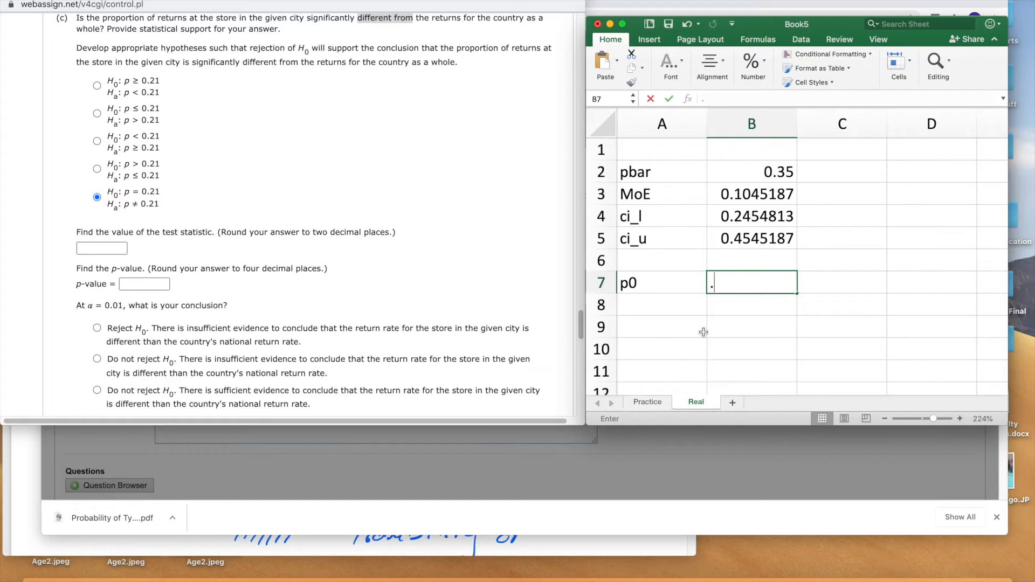
key(Return)
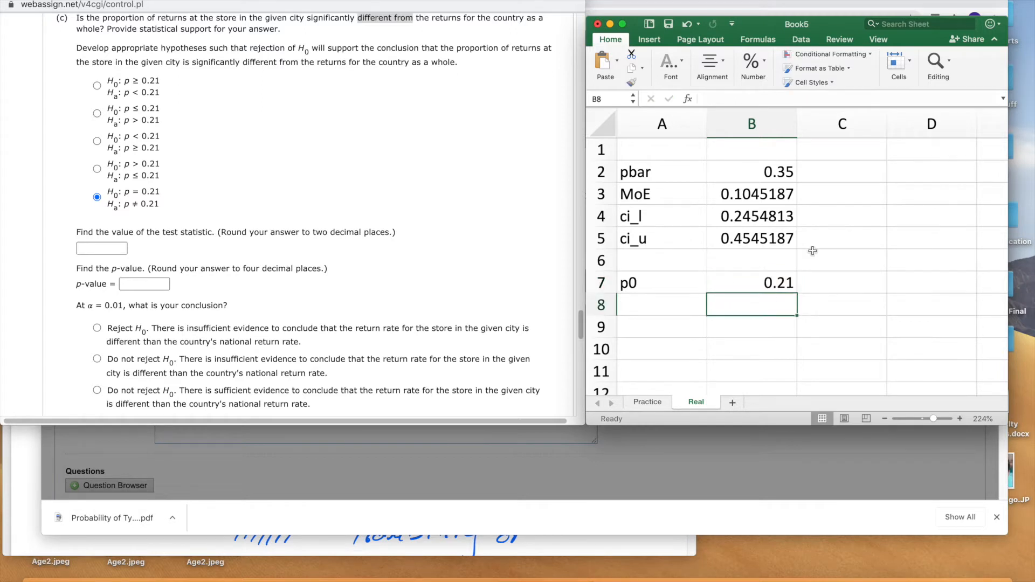
Label A8 as SE, directly below the p0 row of the worksheet.
scroll(813, 251, down, 1)
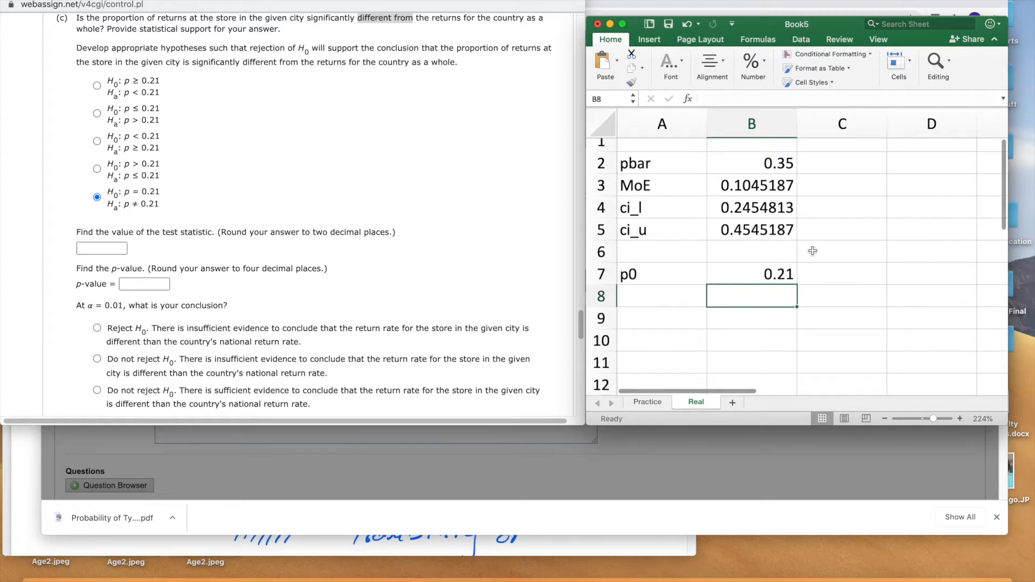
click(677, 301)
text(SE)
key(Tab)
scroll(768, 242, up, 1)
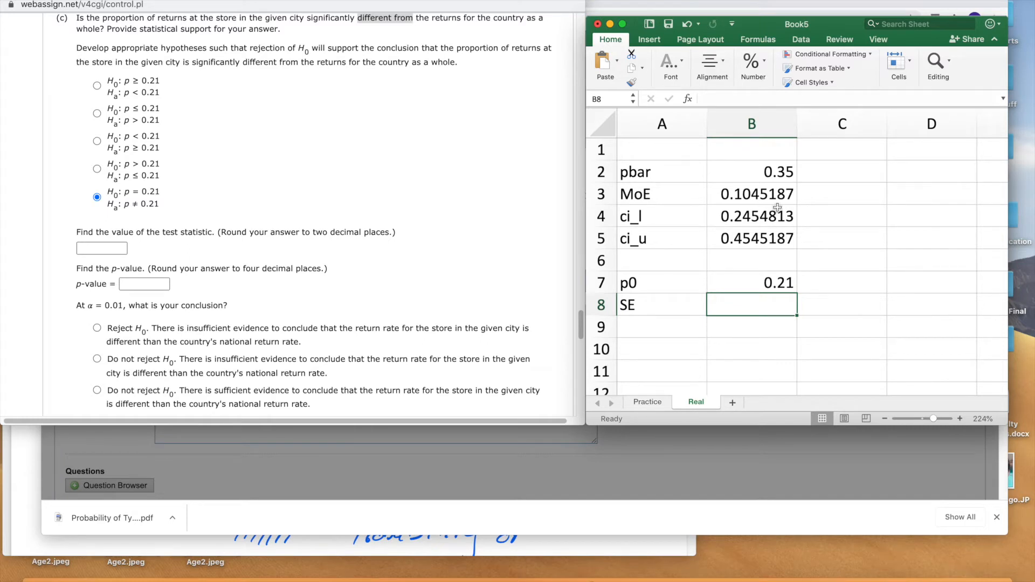
Compare the sample proportion in B2 with the hypothesized proportion in B7 as the basis for the standard error in B8.
click(782, 172)
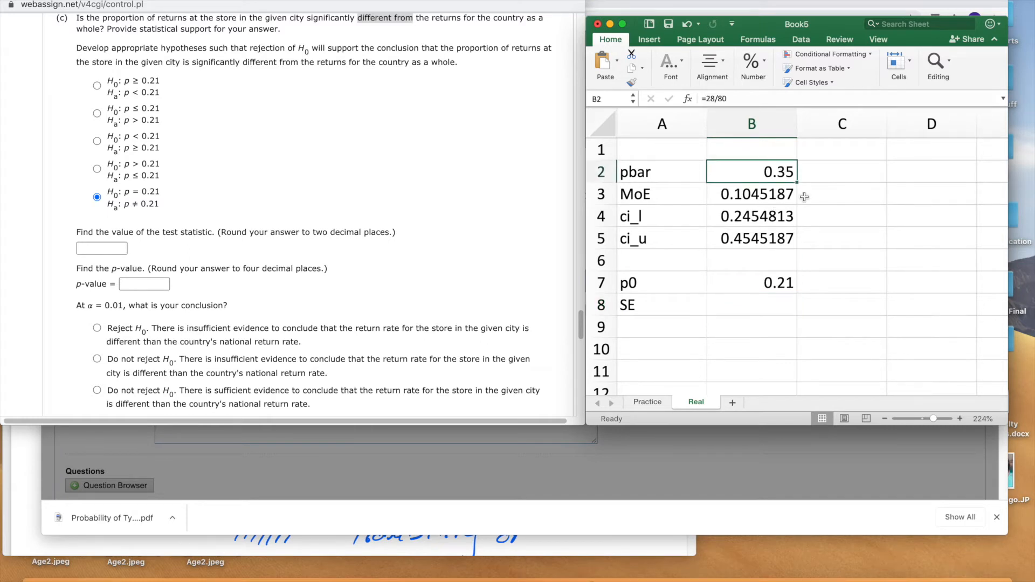
click(764, 280)
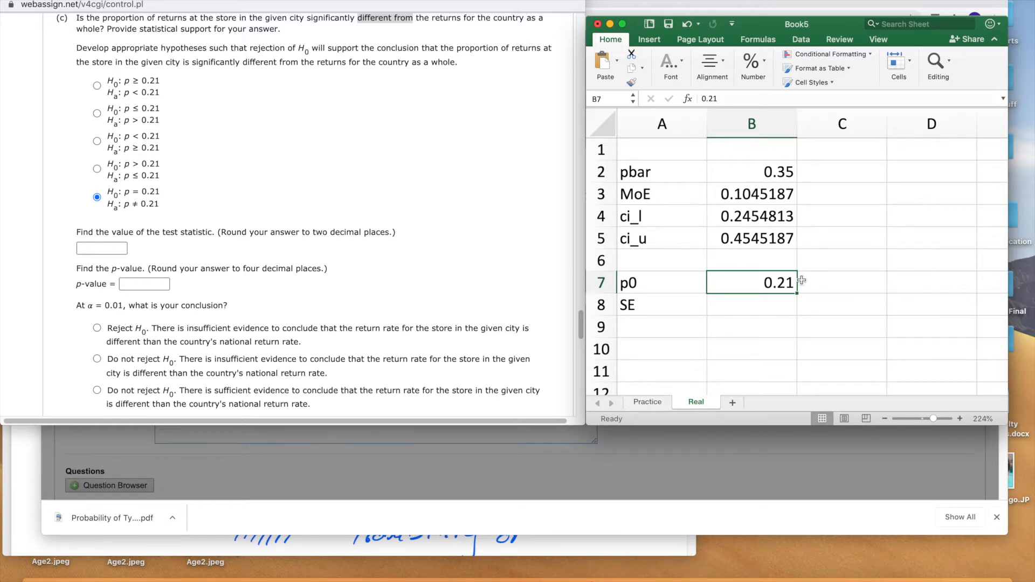
scroll(801, 279, down, 1)
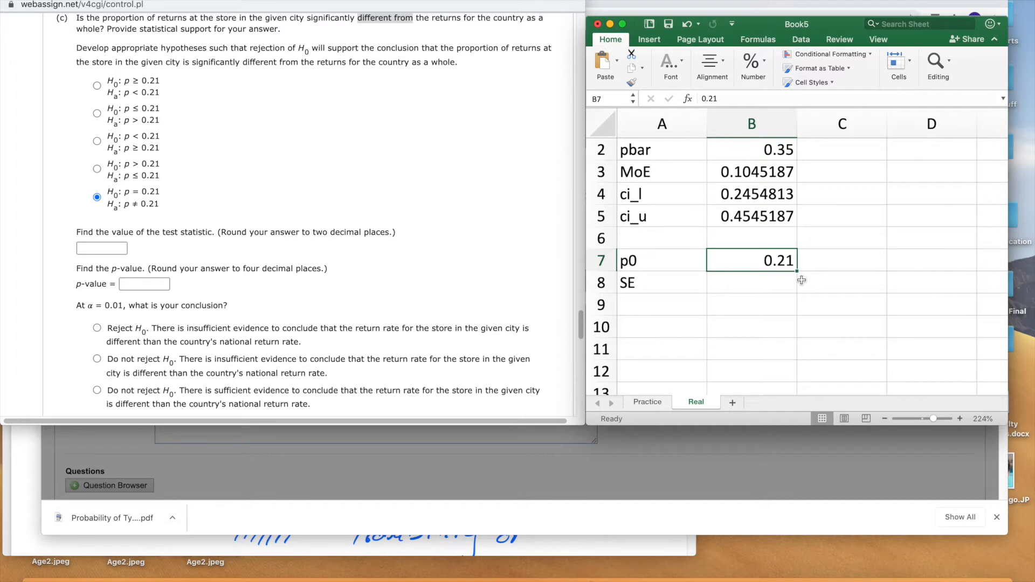
click(765, 152)
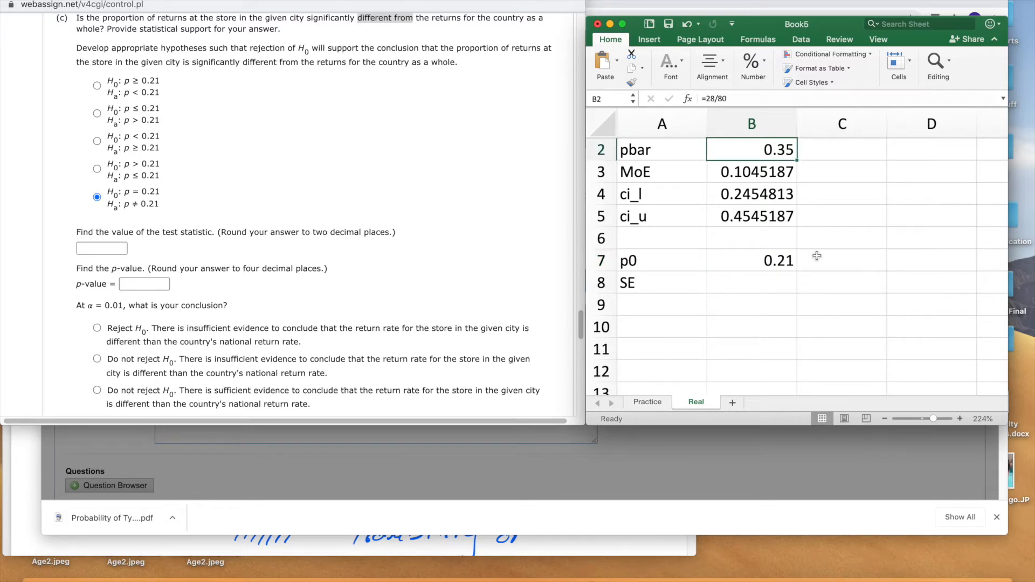
click(772, 266)
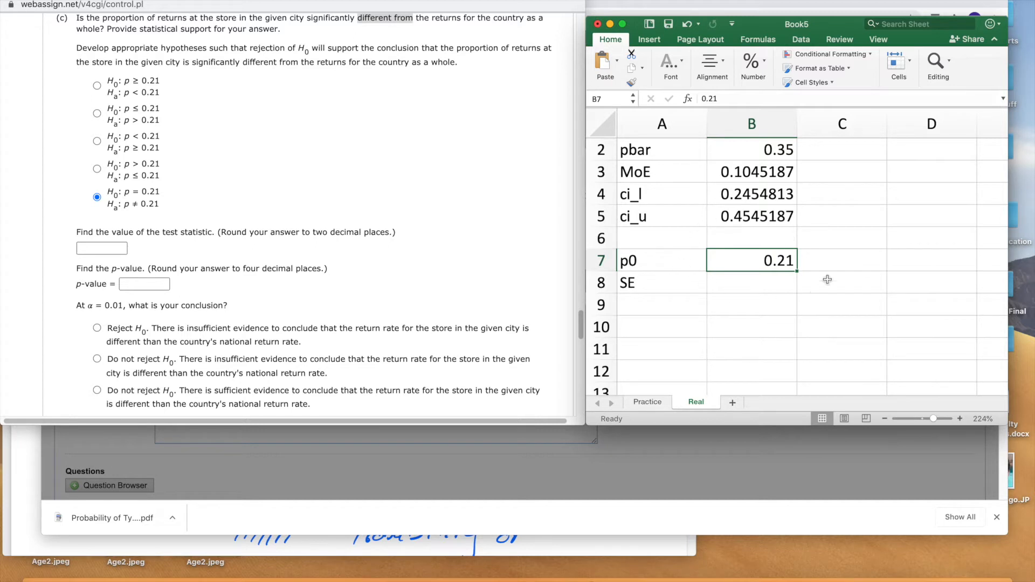
click(774, 283)
click(780, 262)
click(774, 283)
click(772, 260)
click(775, 283)
click(772, 262)
click(772, 283)
click(772, 261)
click(771, 284)
click(771, 255)
click(767, 145)
click(768, 253)
click(753, 284)
click(761, 263)
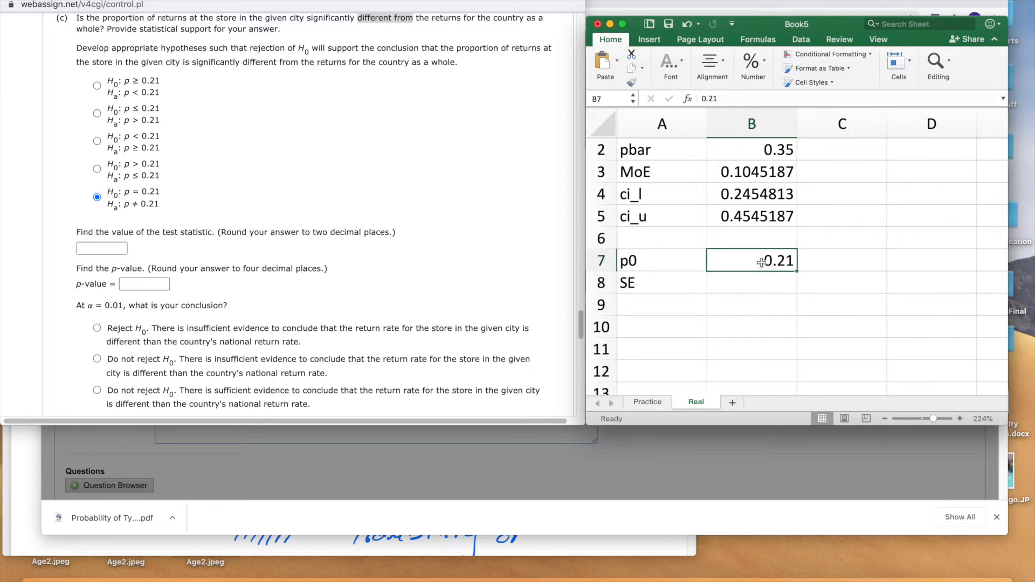
Calculate the standard error in B8 with the formula =sqrt(B7*(1-B7)/80).
click(755, 284)
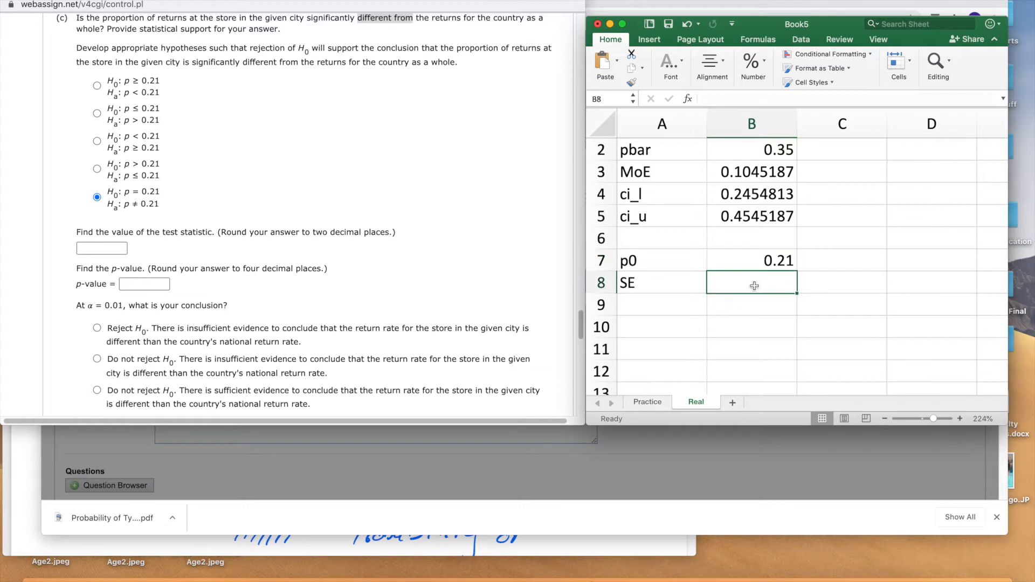
text(=sqrt()
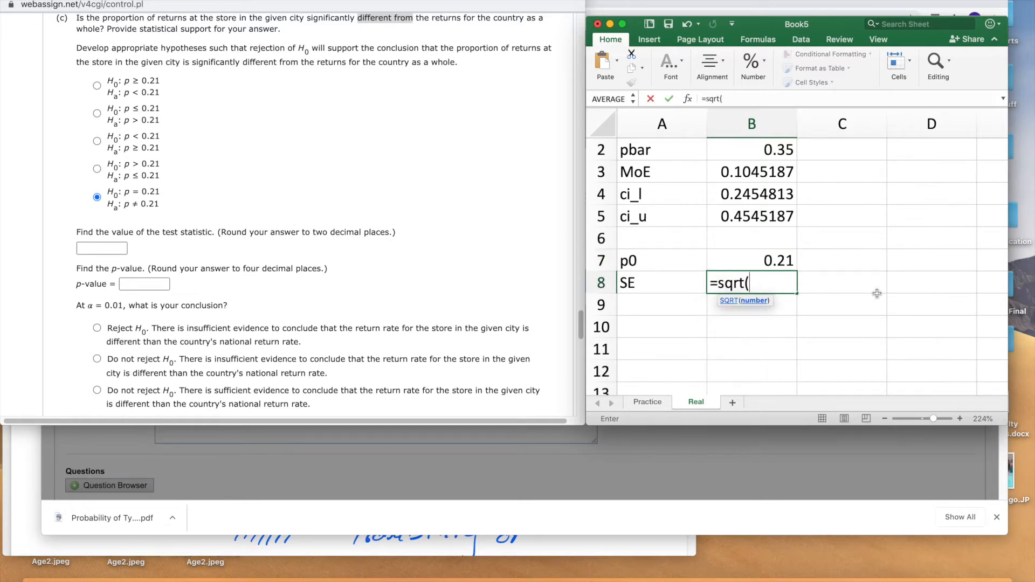
click(775, 255)
text(*(1-)
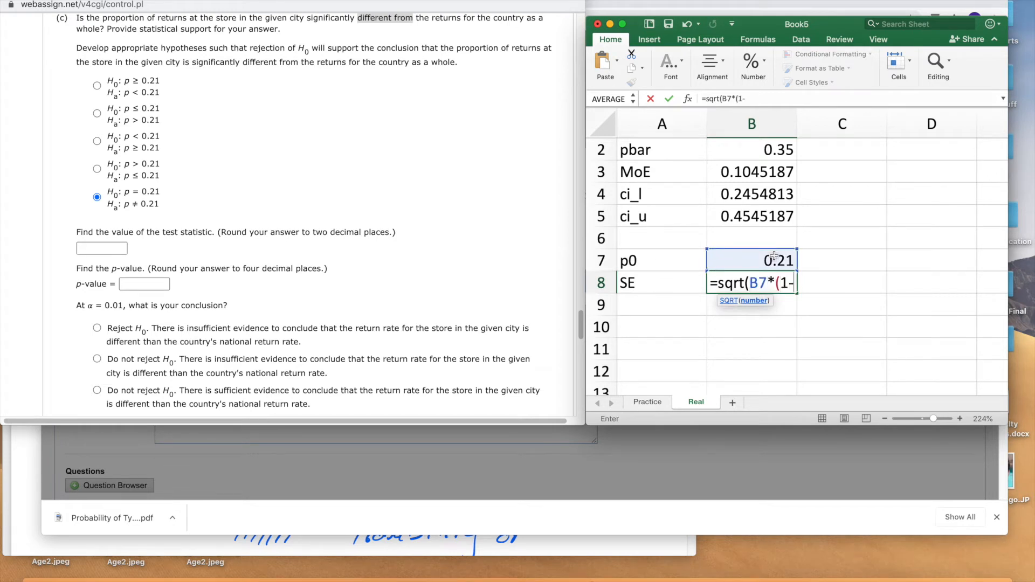
click(774, 255)
text())
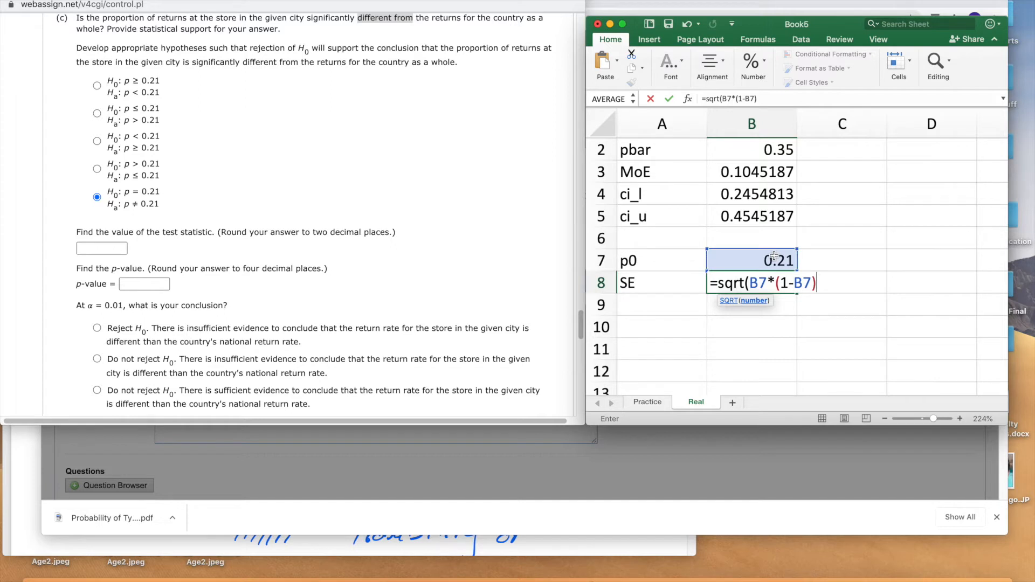
text(/80))
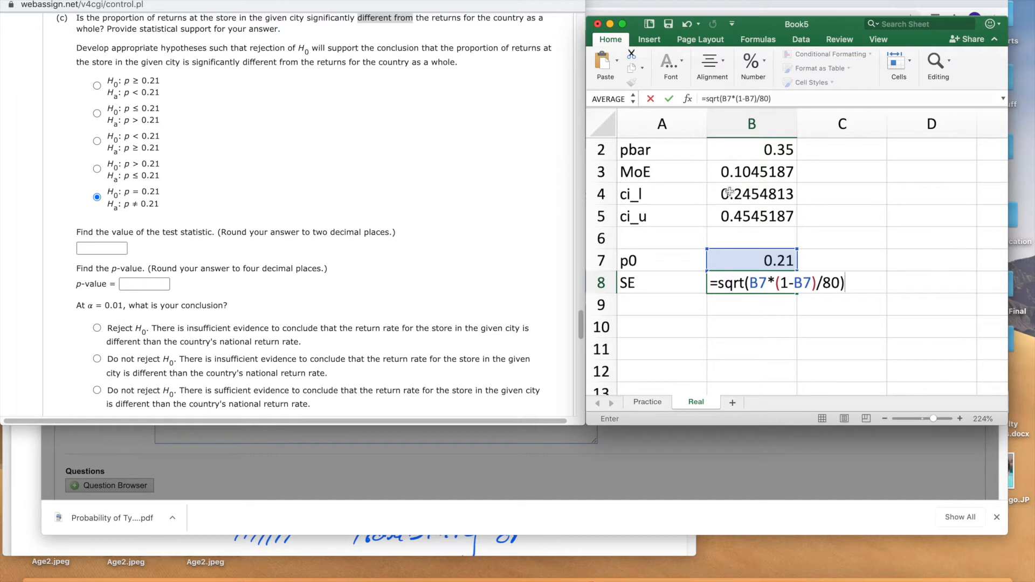
key(Return)
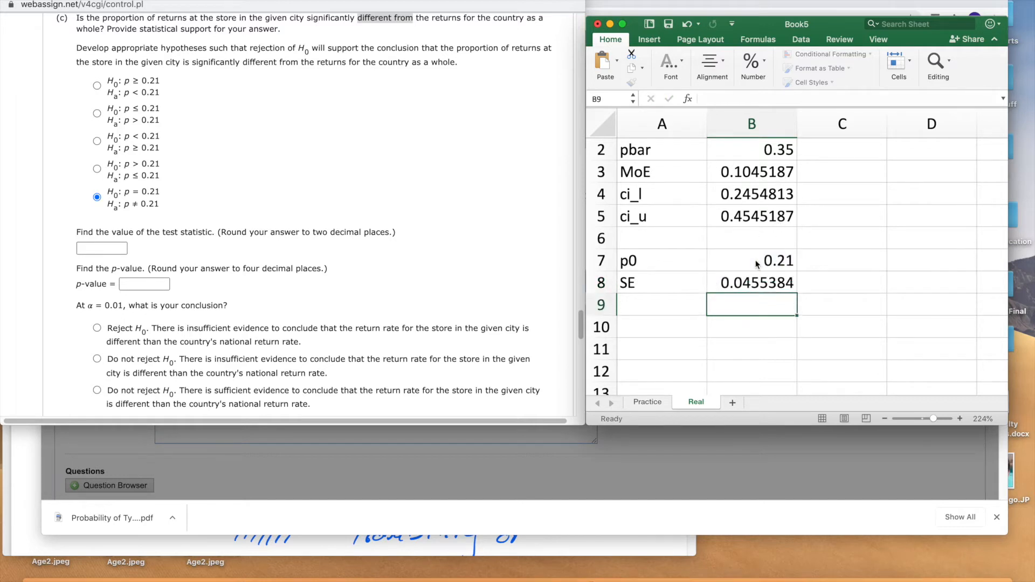
Label A9 as z and calculate the test statistic in B9 with the formula =(B2-B7)/B8.
click(770, 354)
click(752, 284)
click(664, 304)
text(z)
key(Tab)
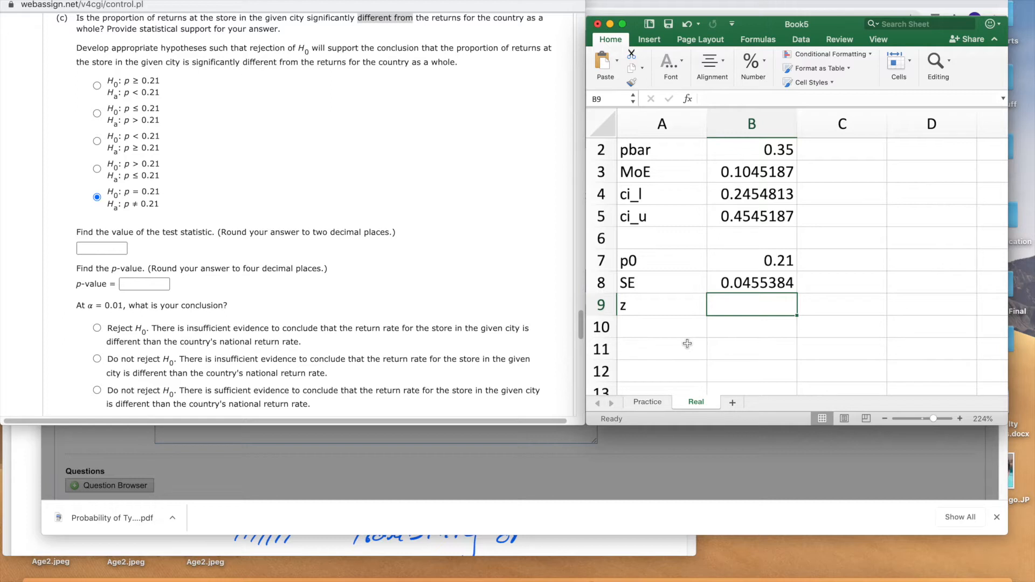
text(=()
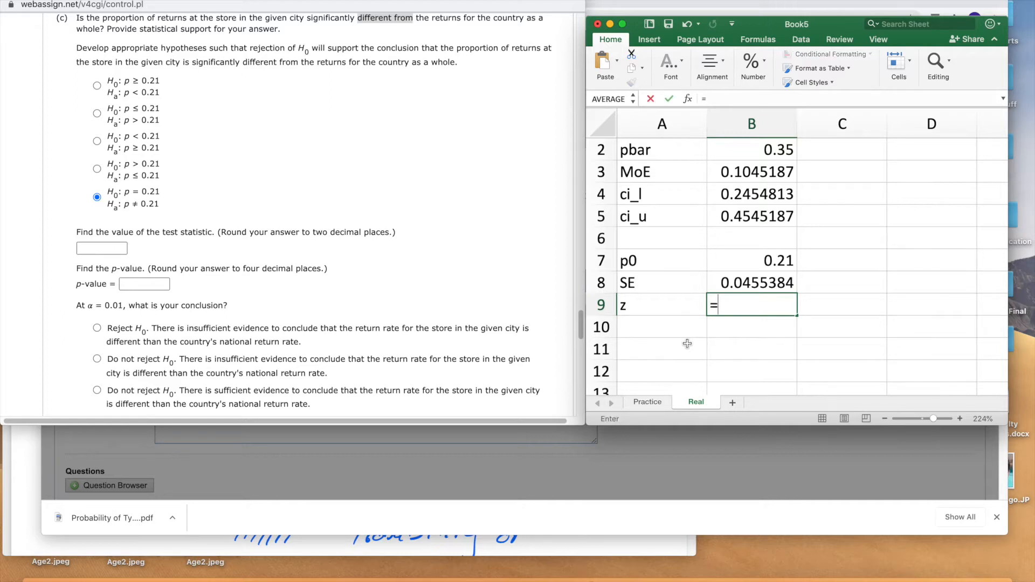
click(754, 159)
text(-)
click(766, 259)
text()/)
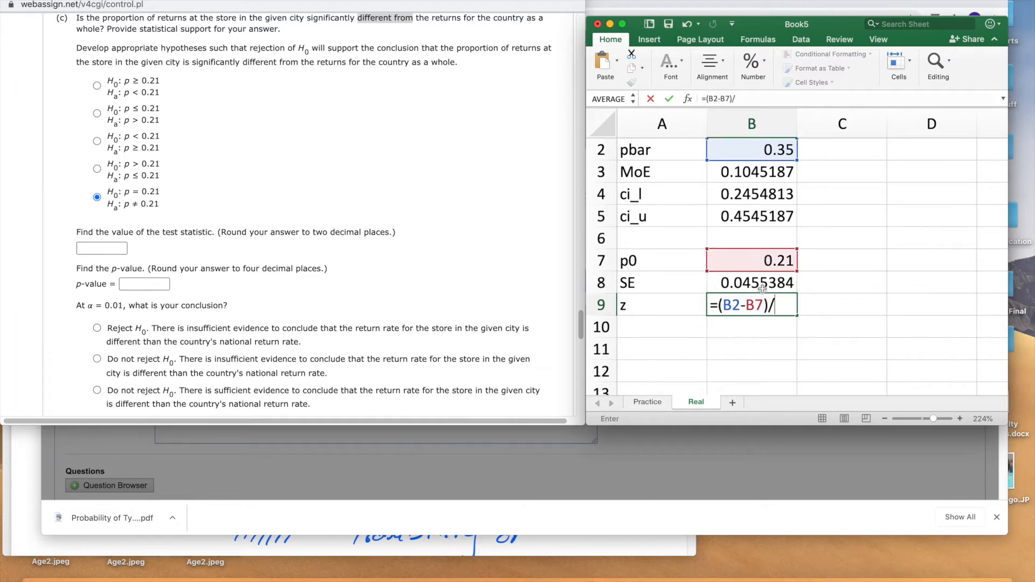
click(762, 287)
key(Return)
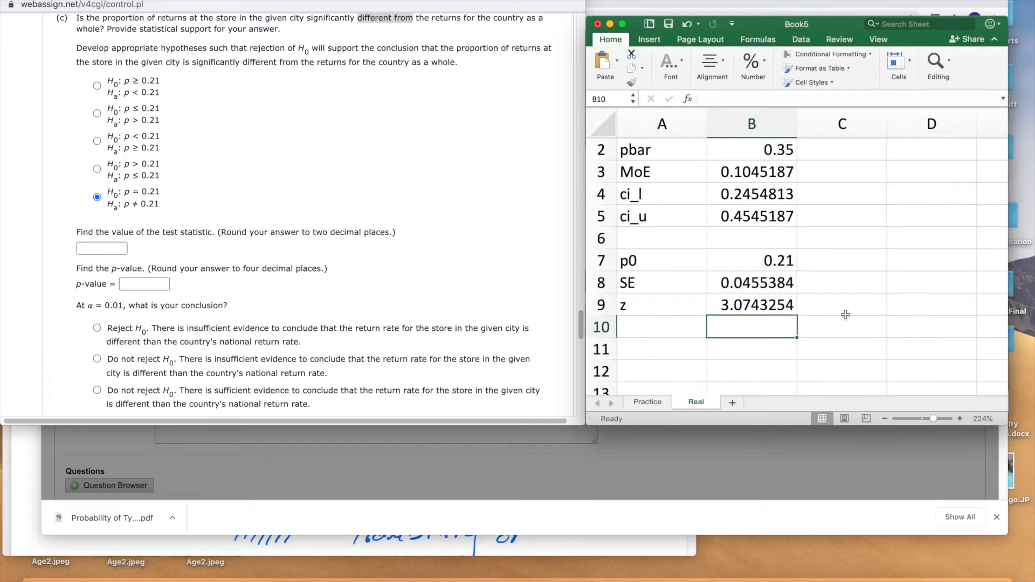
Enter 3.07 as the test statistic answer for part (c) of the WebAssign question.
click(89, 250)
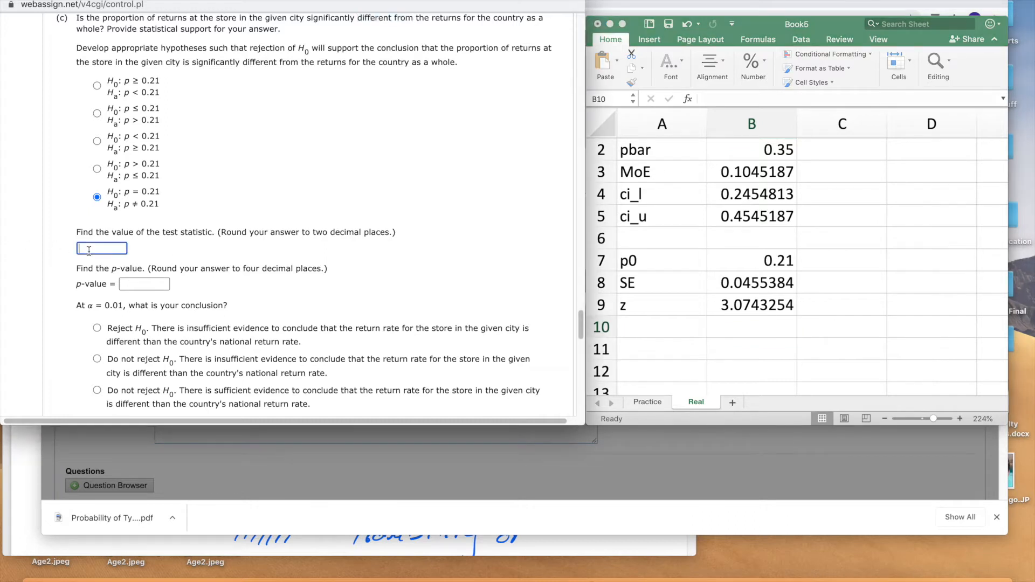
text(3.07)
Review the part (c) hypotheses and p-value question against the pbar, p0 and z cells of the worksheet.
click(731, 264)
scroll(704, 254, down, 2)
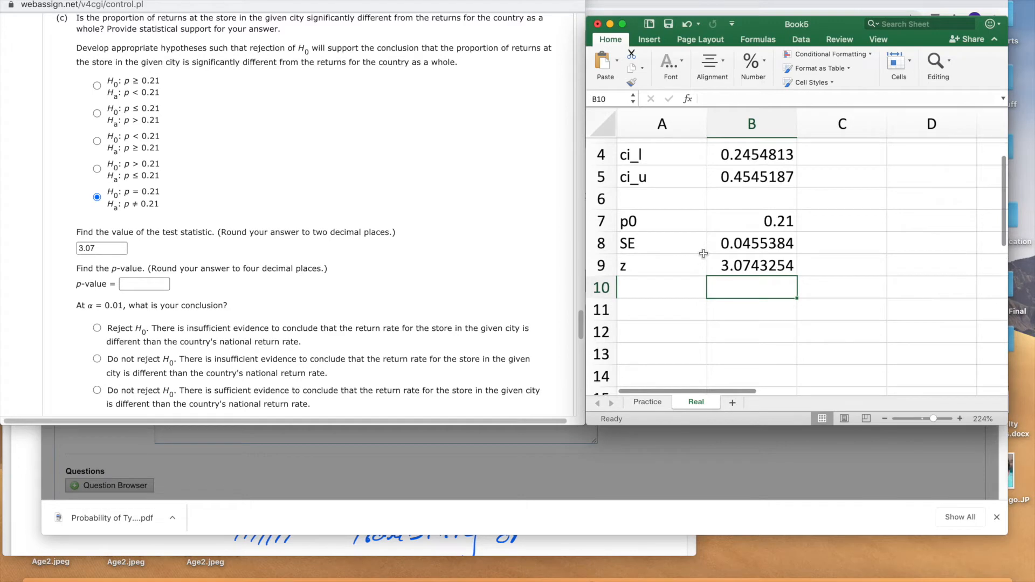
scroll(336, 247, down, 1)
scroll(336, 247, down, 1)
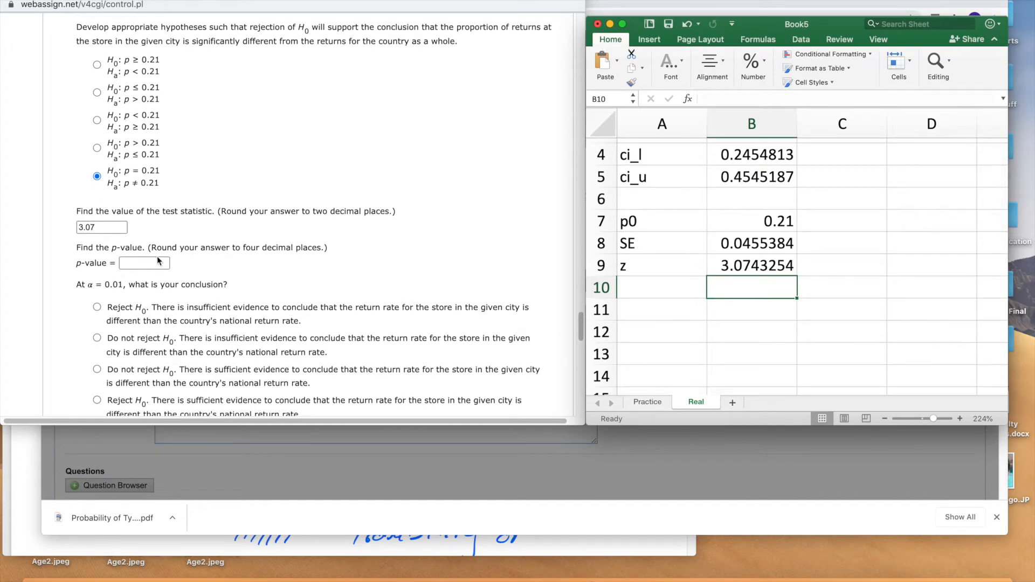
scroll(144, 265, up, 3)
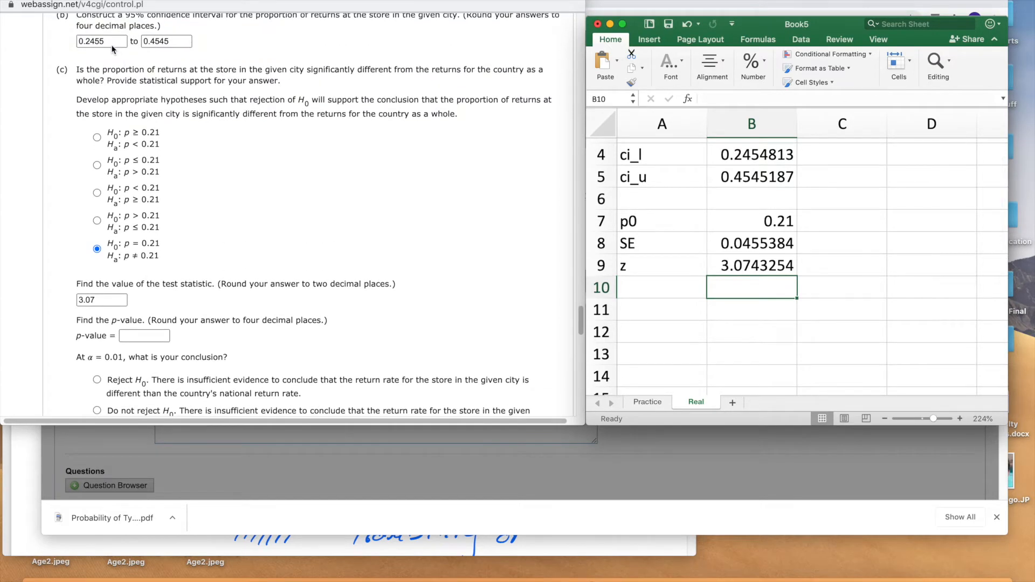
scroll(140, 293, down, 2)
scroll(758, 312, up, 3)
click(756, 173)
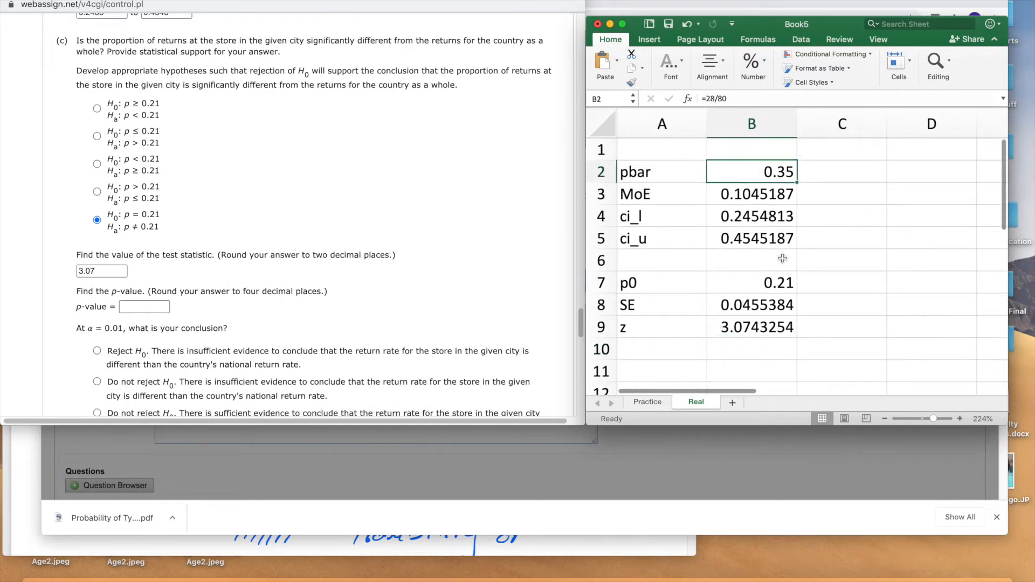
scroll(779, 253, down, 1)
click(756, 307)
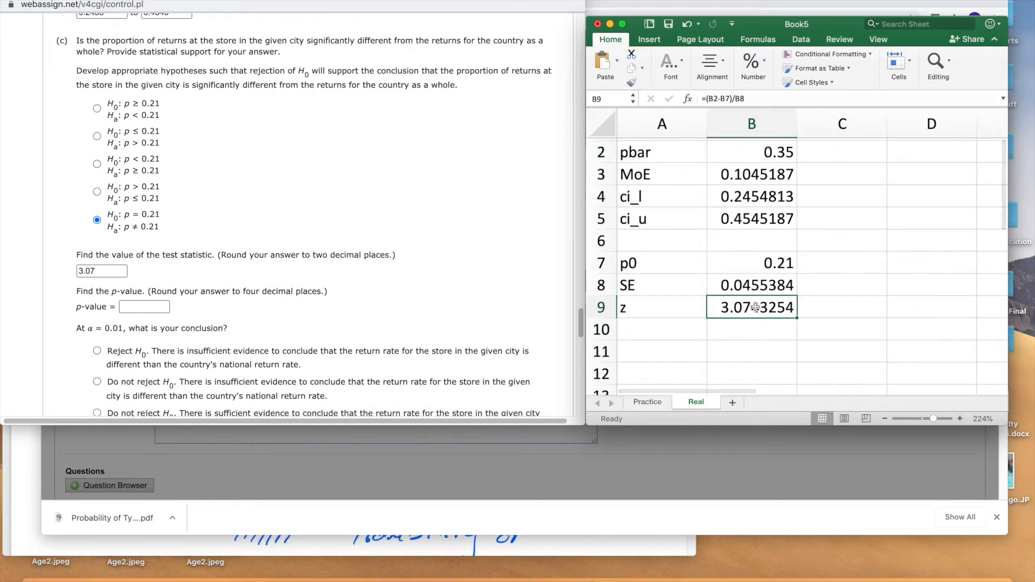
click(773, 266)
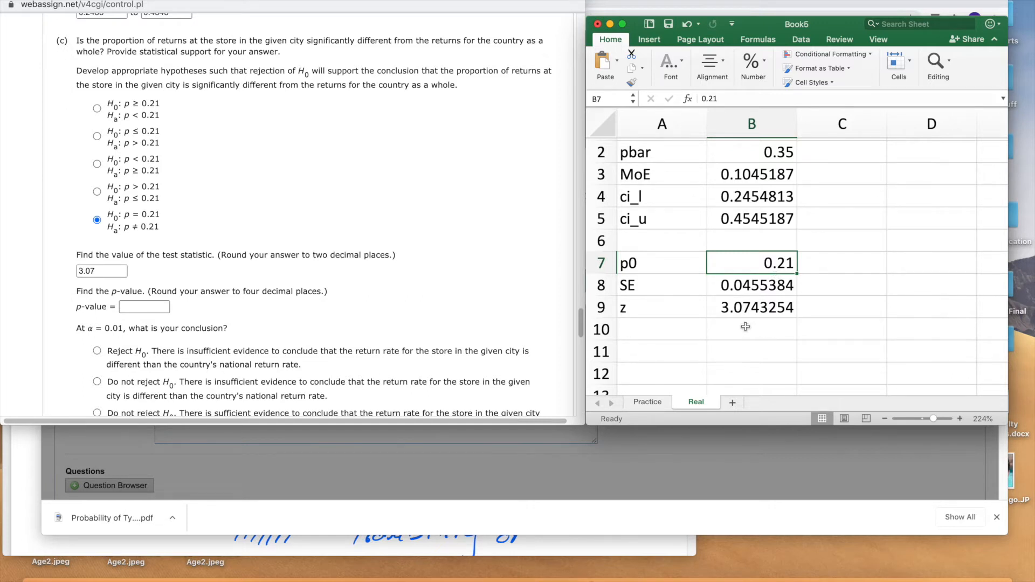
click(670, 325)
scroll(809, 257, up, 1)
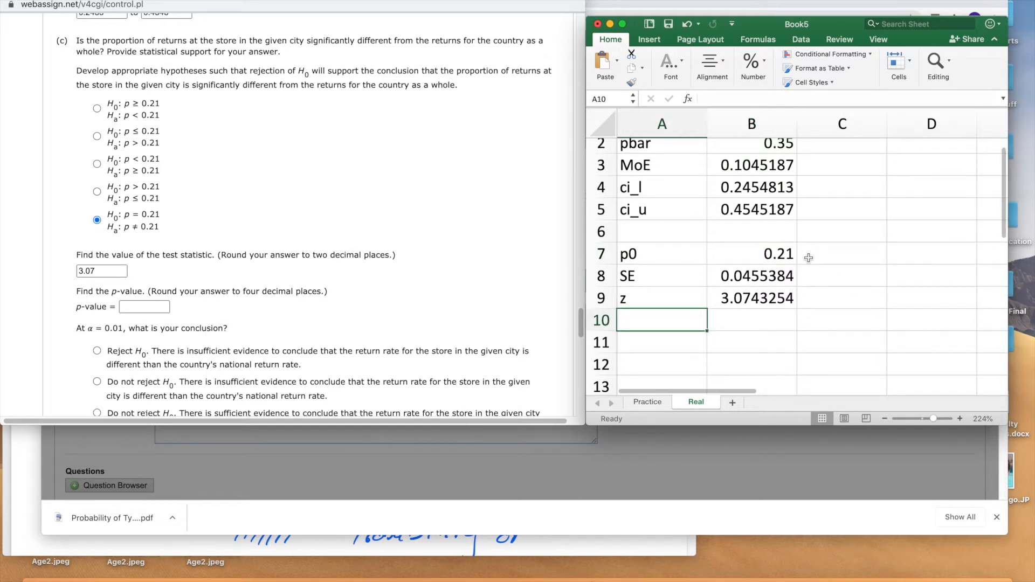
scroll(293, 257, down, 1)
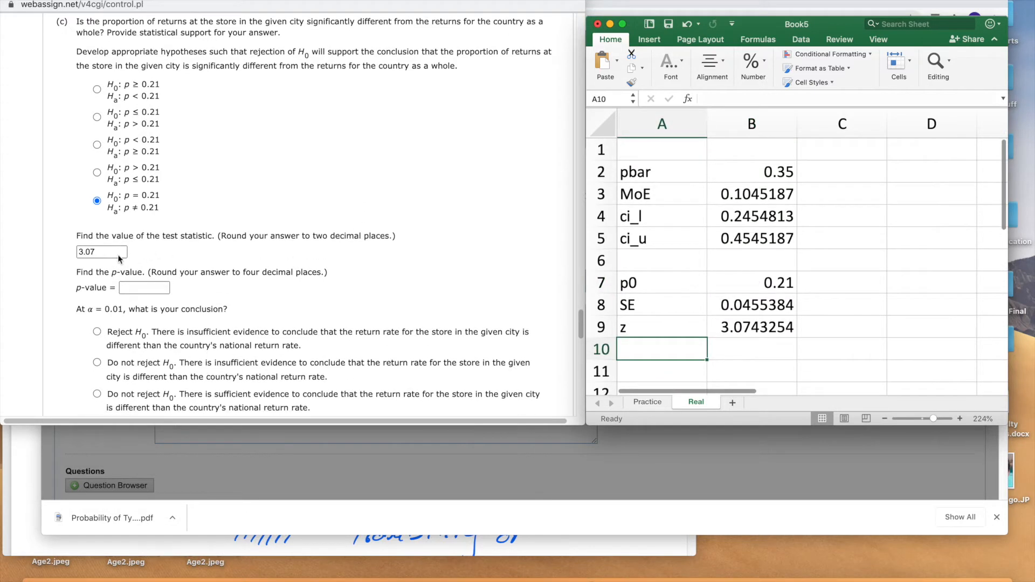
Label cell A10 as p>z below the z row of the worksheet.
scroll(827, 301, down, 1)
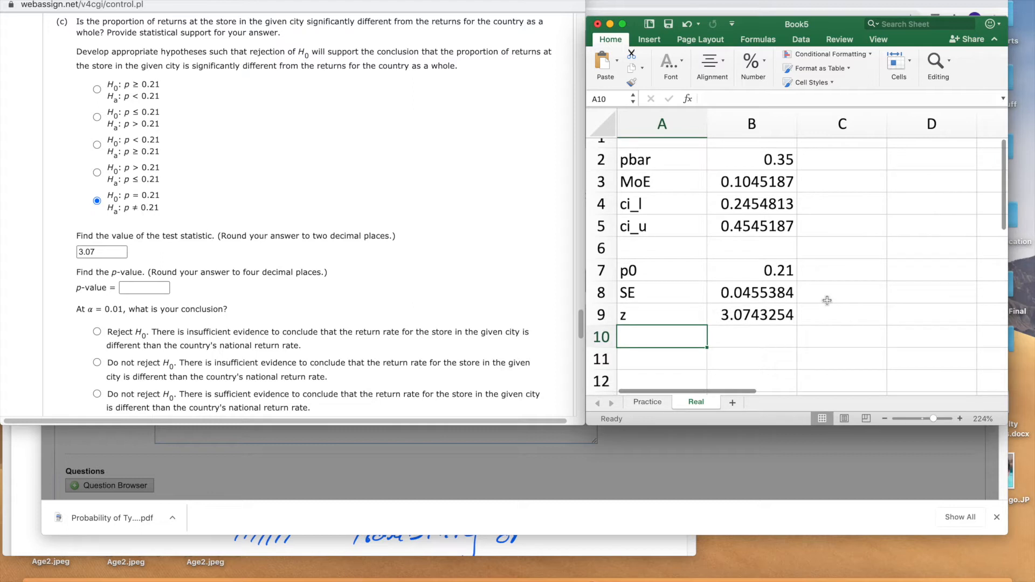
text(p>)
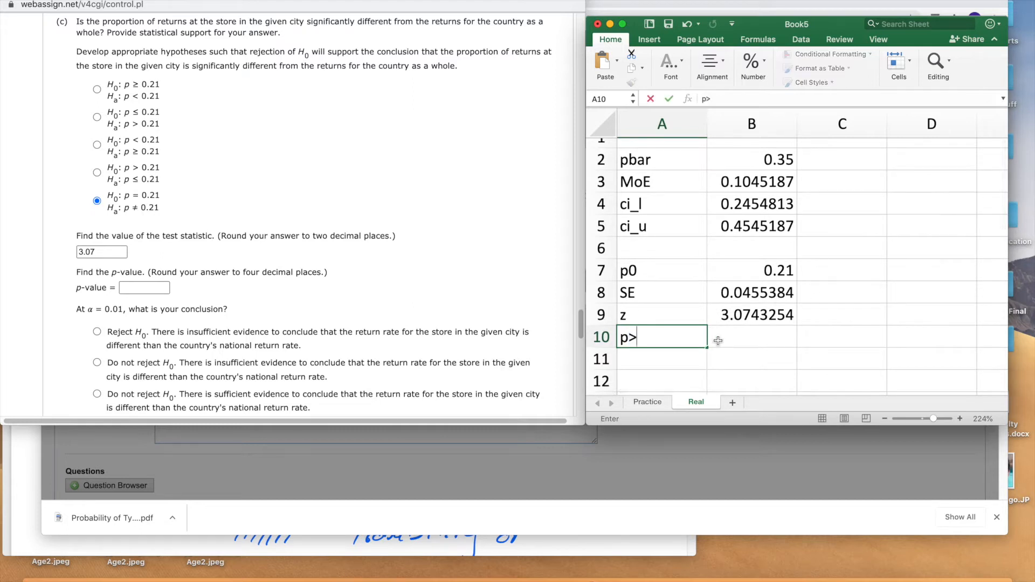
text(z)
click(776, 351)
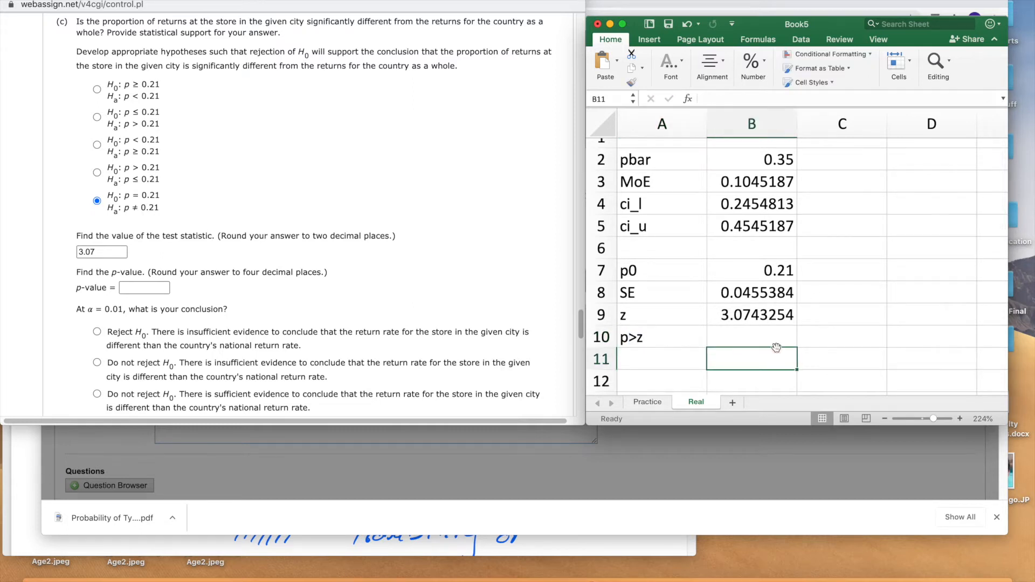
Calculate the upper-tail probability of the test statistic in B10 with the formula =1-norm.dist(B9,0,1,TRUE).
click(750, 332)
text(=)
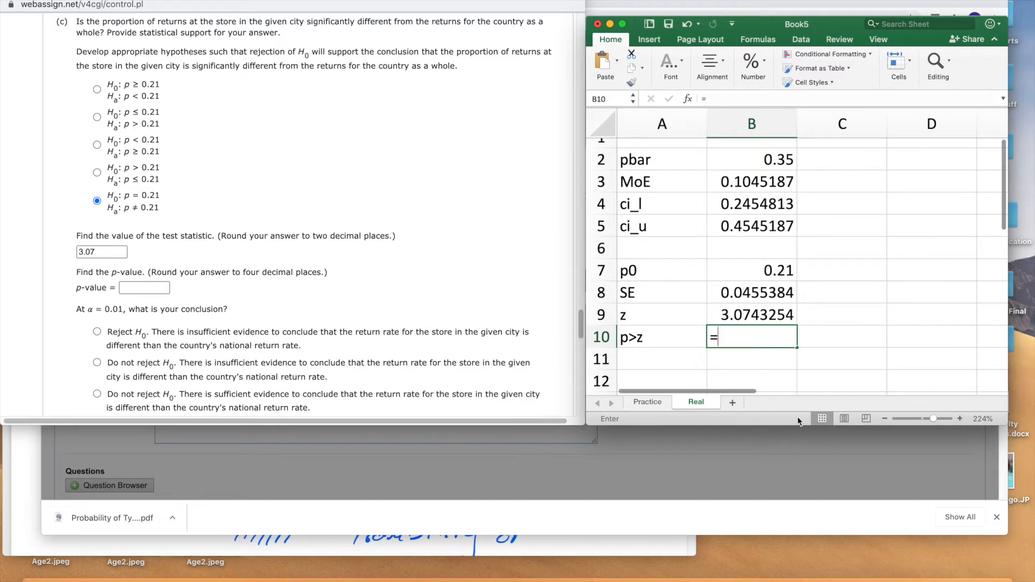
text(1-)
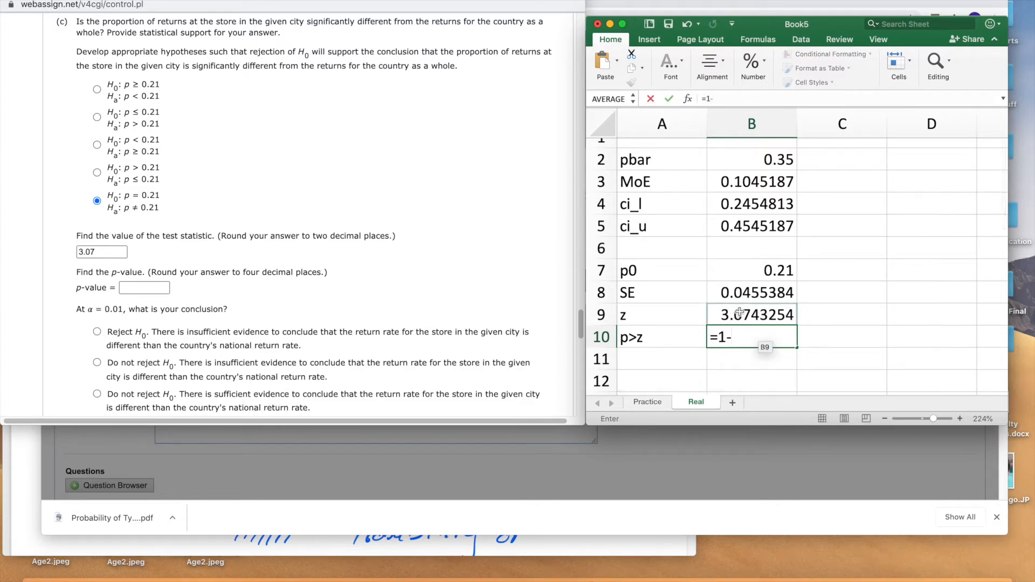
text(norm)
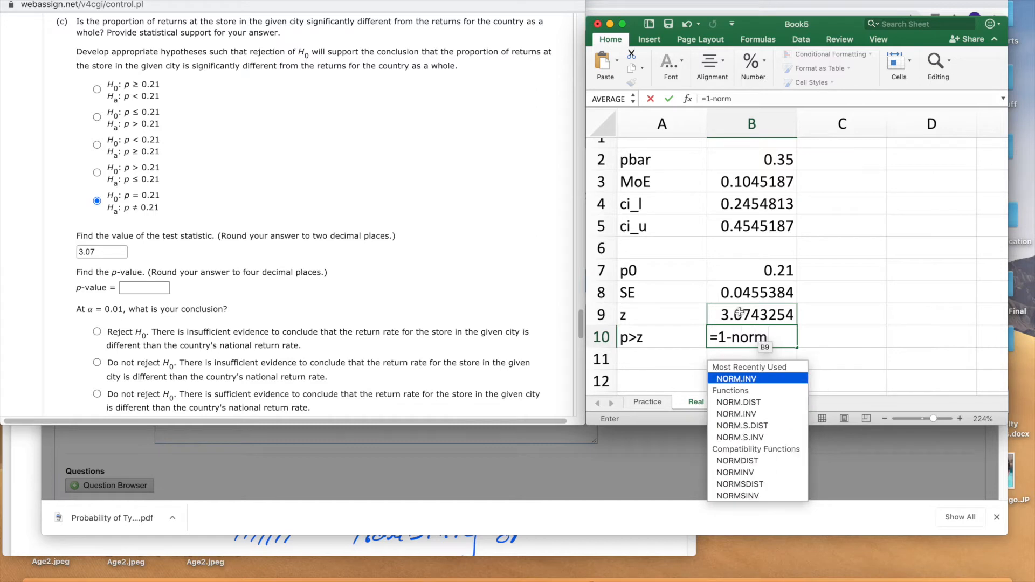
text(.dist)
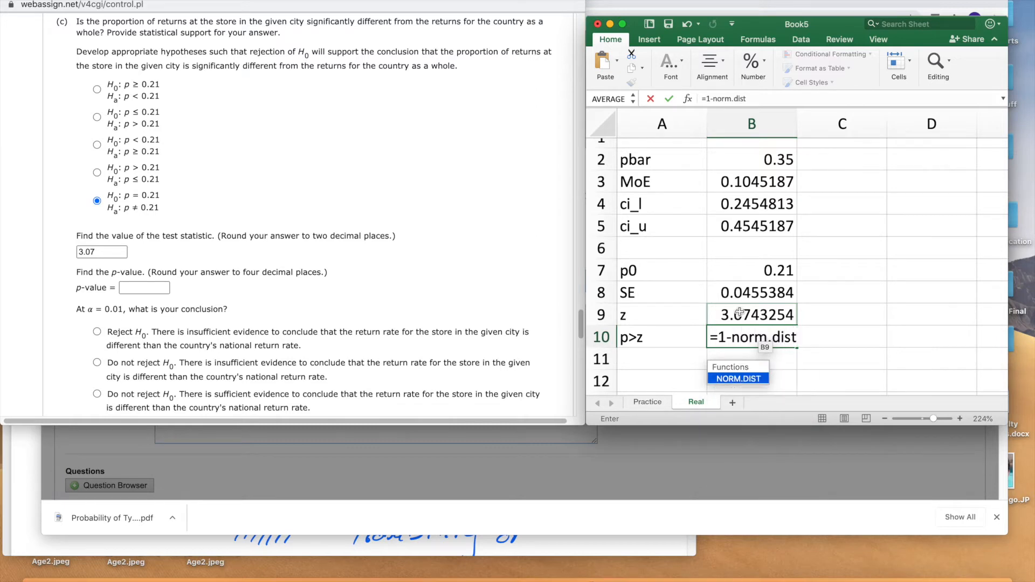
text(()
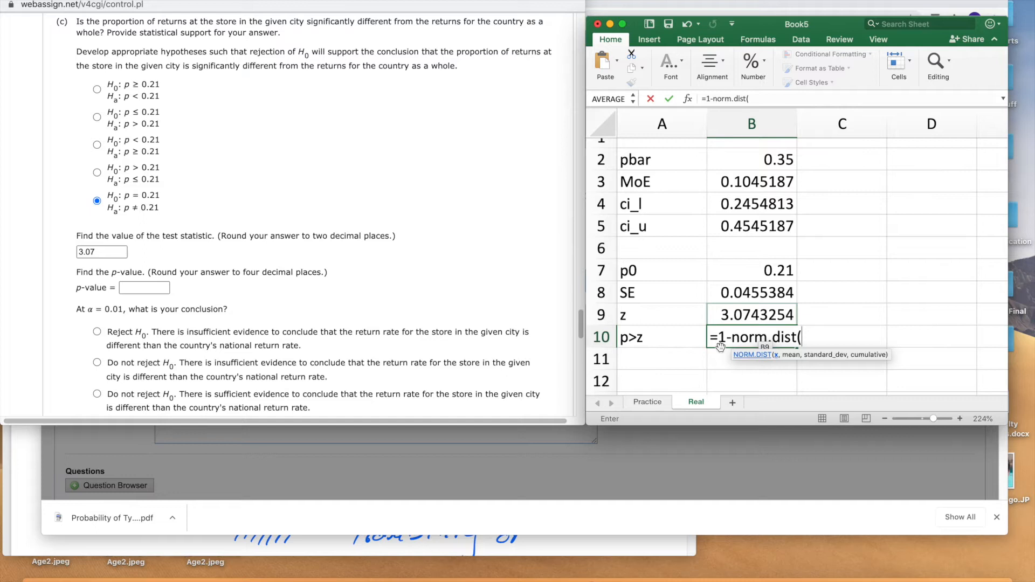
click(744, 318)
text(,)
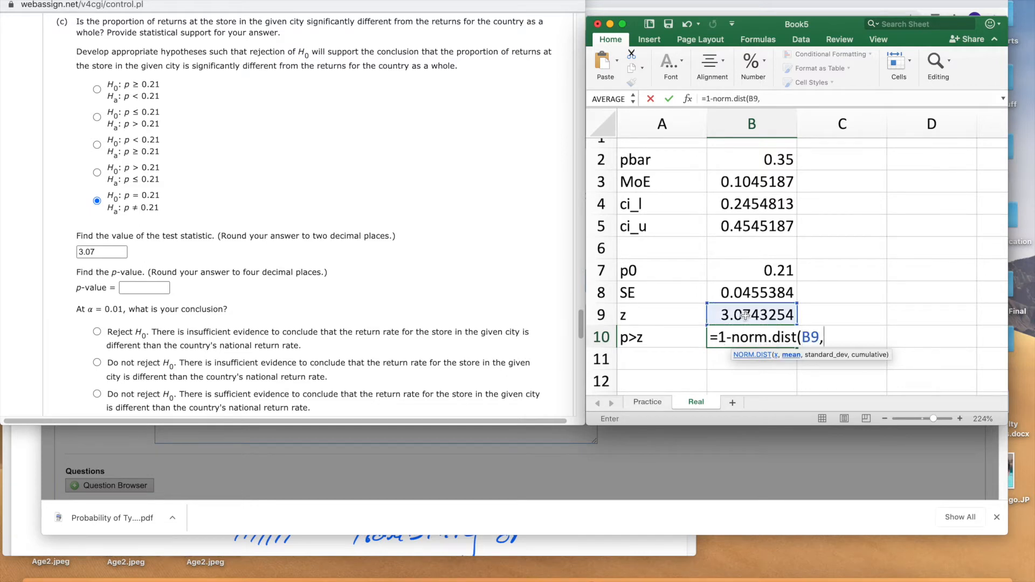
text(0,1)
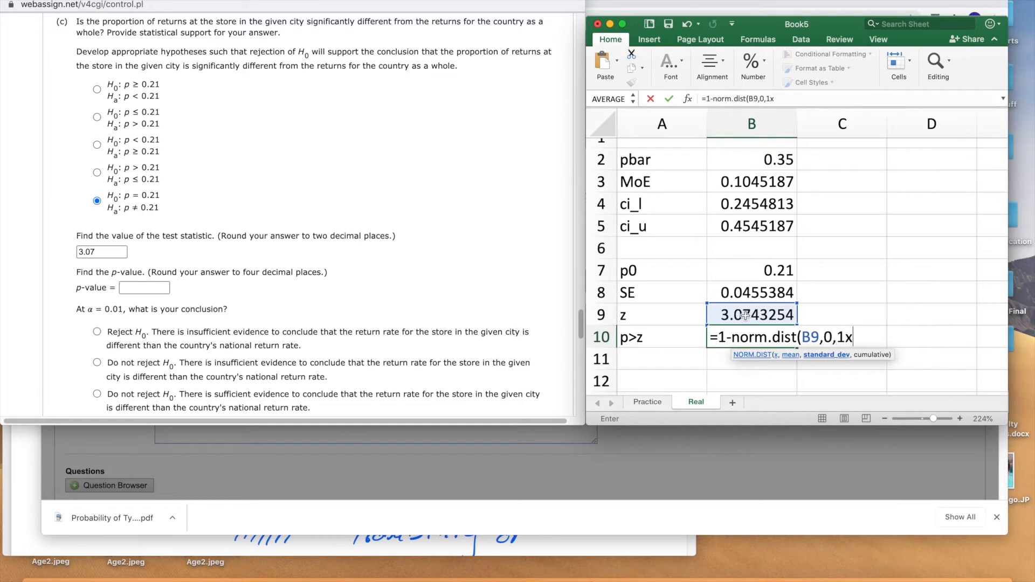
text(,TRUE))
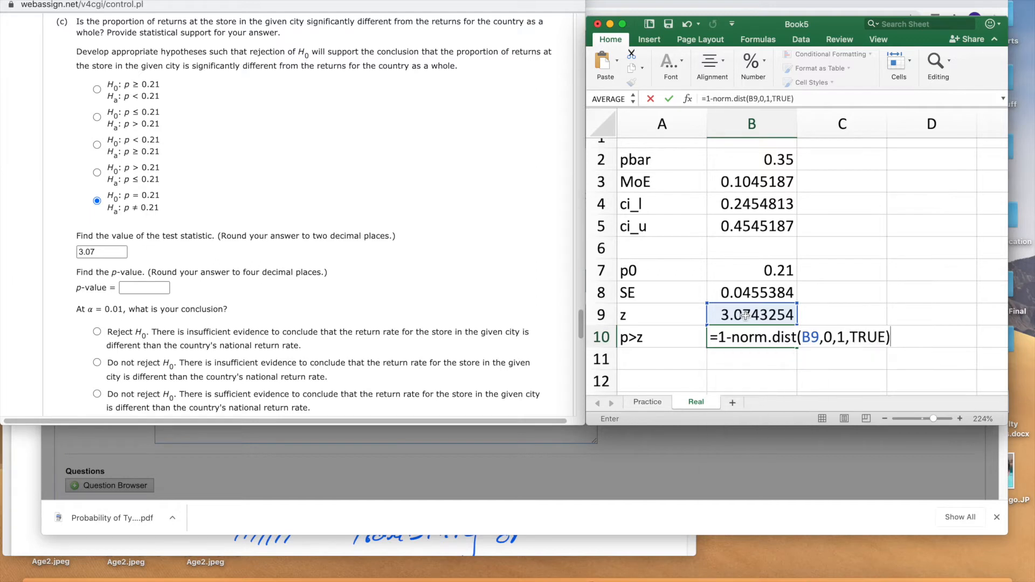
key(Return)
Label A11 as p-value and calculate the two-tailed p-value in B11 with the formula =2*B10.
scroll(701, 302, down, 2)
click(667, 296)
text(p-v)
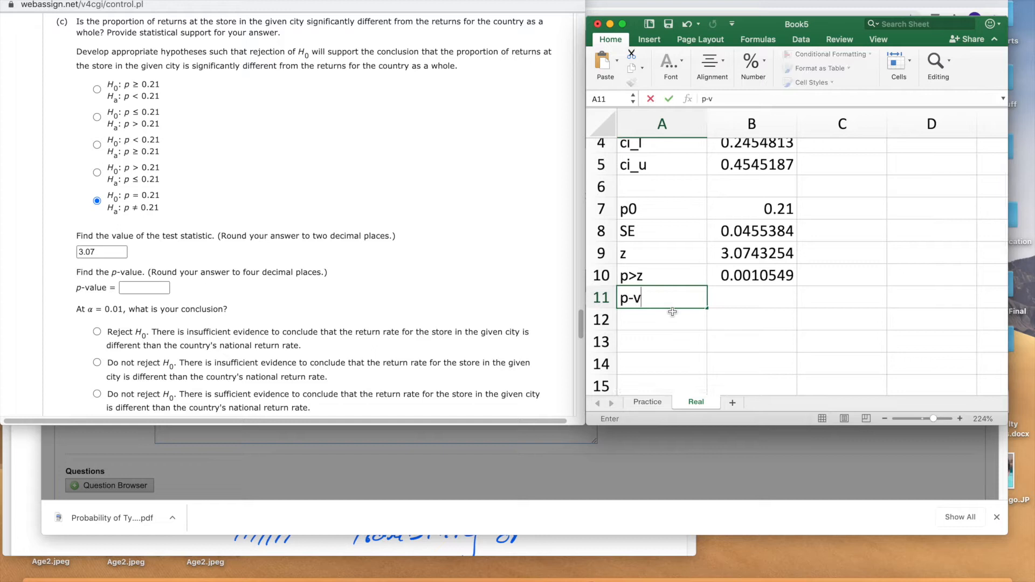
text(alue)
key(Return)
click(742, 281)
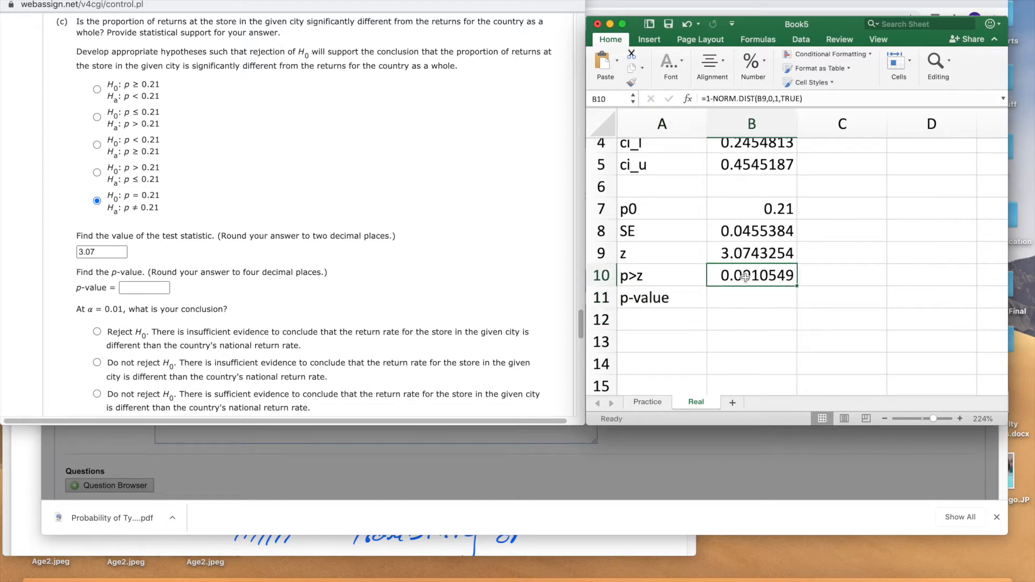
click(727, 302)
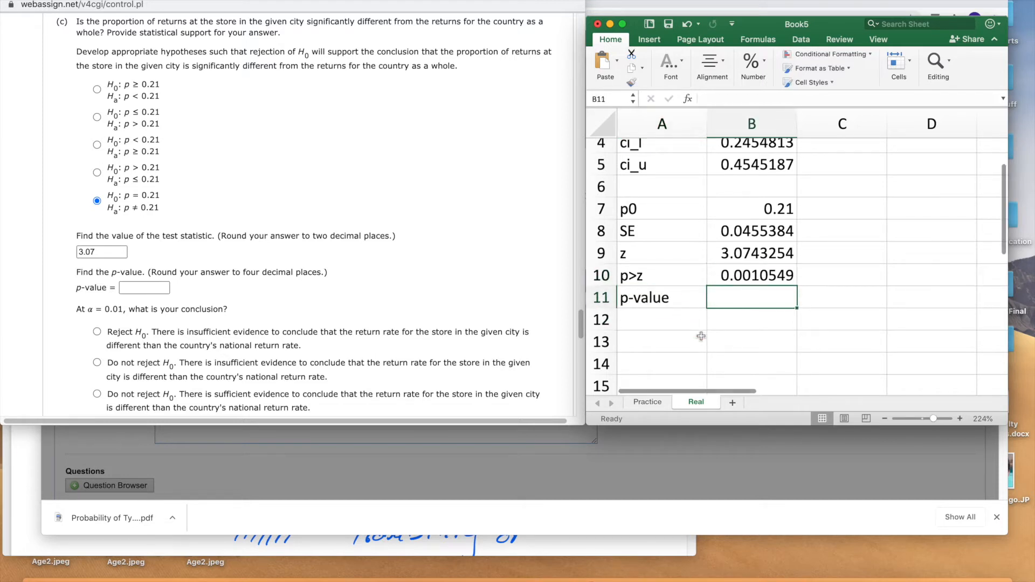
text(=2*)
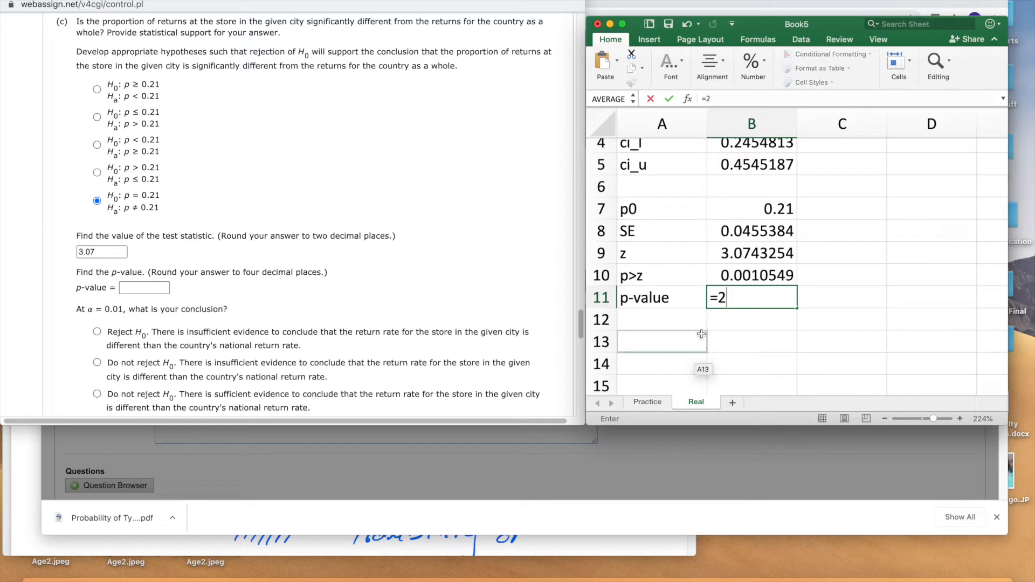
click(740, 275)
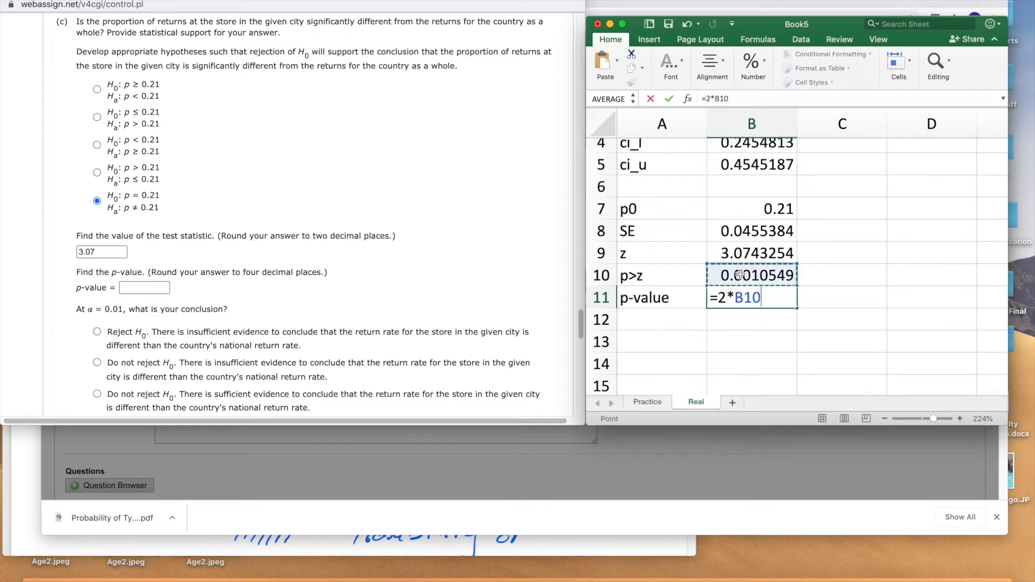
key(Return)
Enter 0.0021 as the p-value answer for part (c) of the WebAssign question.
scroll(860, 286, down, 1)
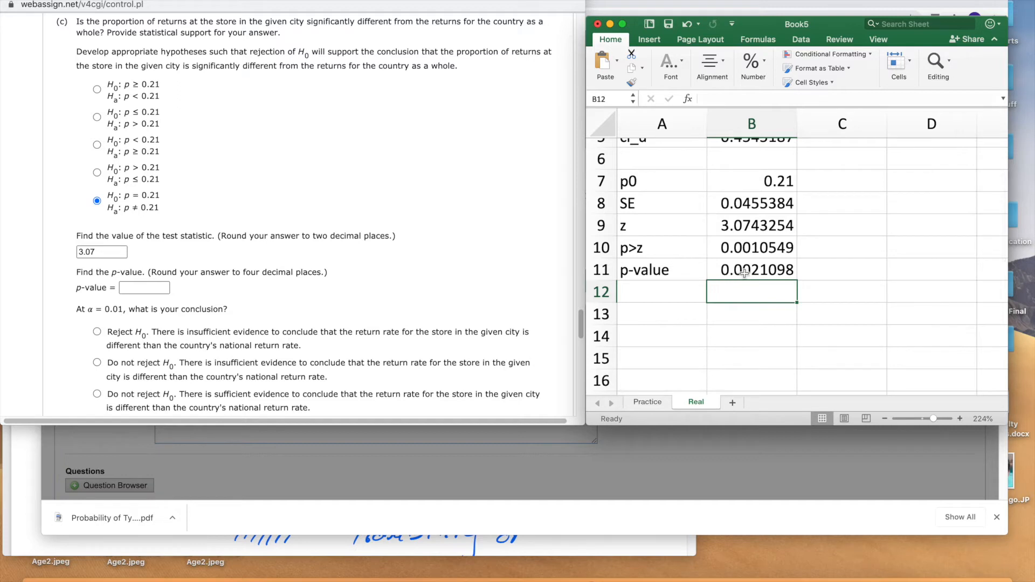
click(140, 287)
text(0.0021)
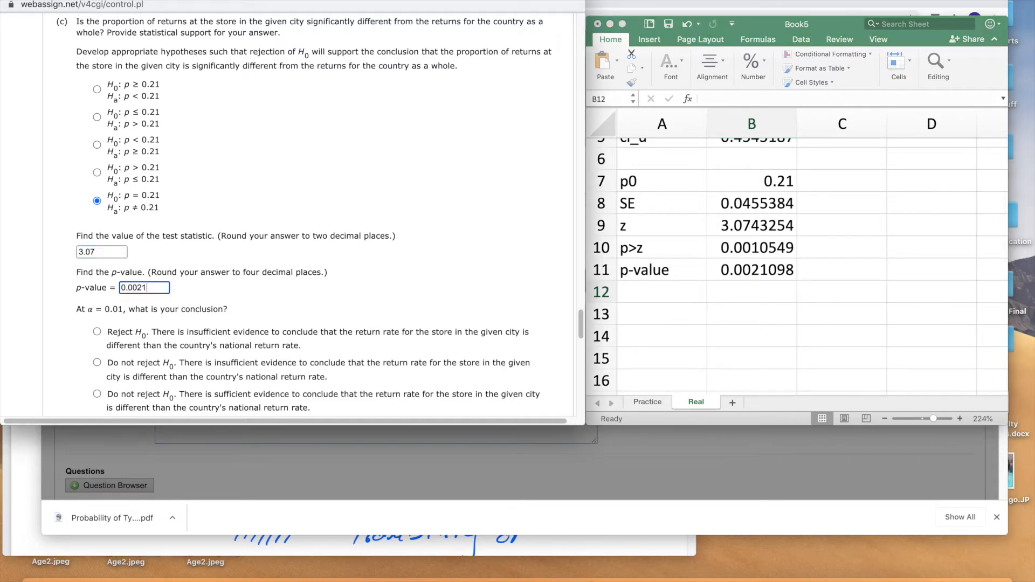
Review the problem statement, the answers to parts (a) to (c) and the conclusion options at α = 0.01.
scroll(288, 274, down, 1)
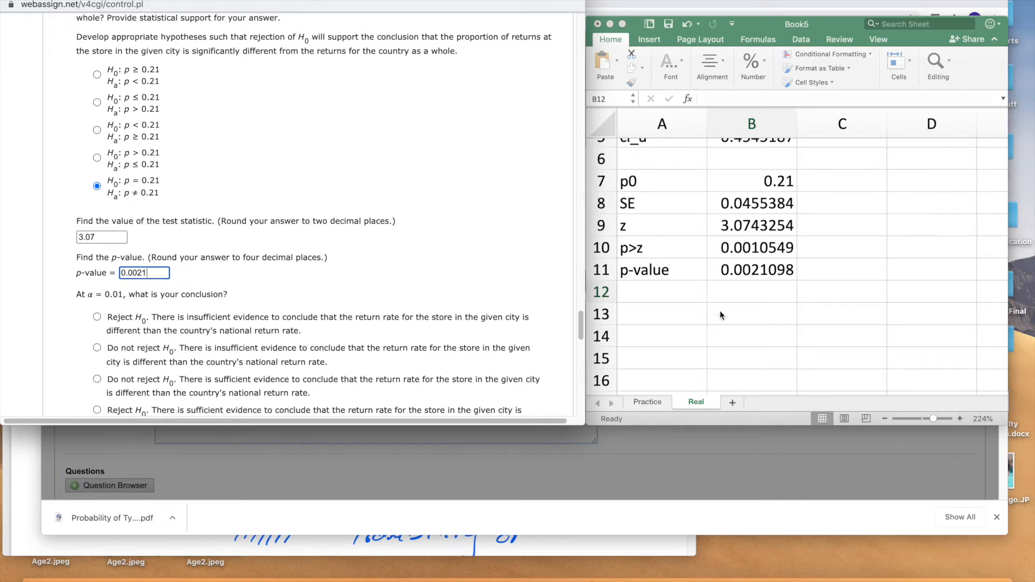
scroll(315, 271, up, 5)
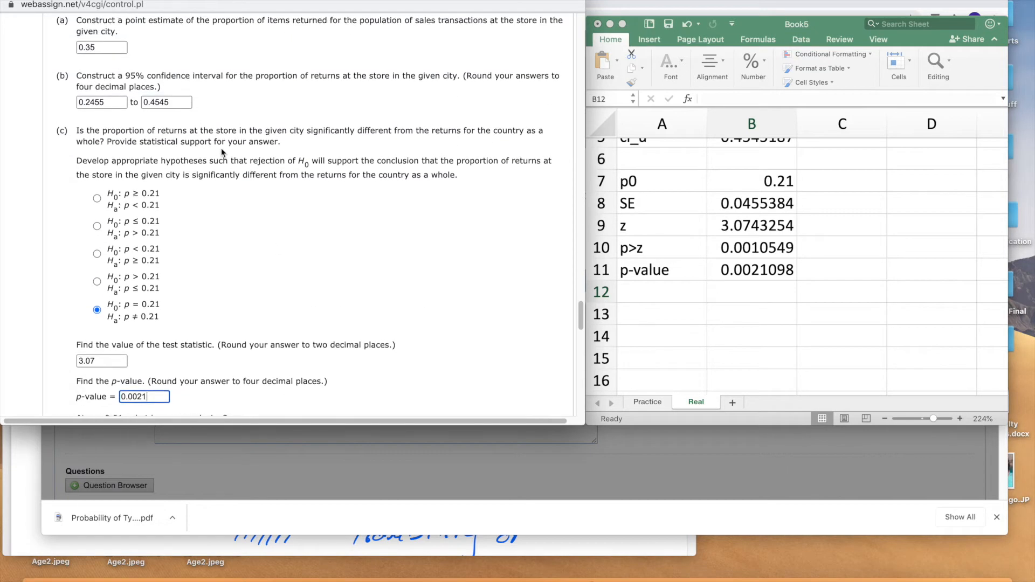
scroll(221, 148, up, 5)
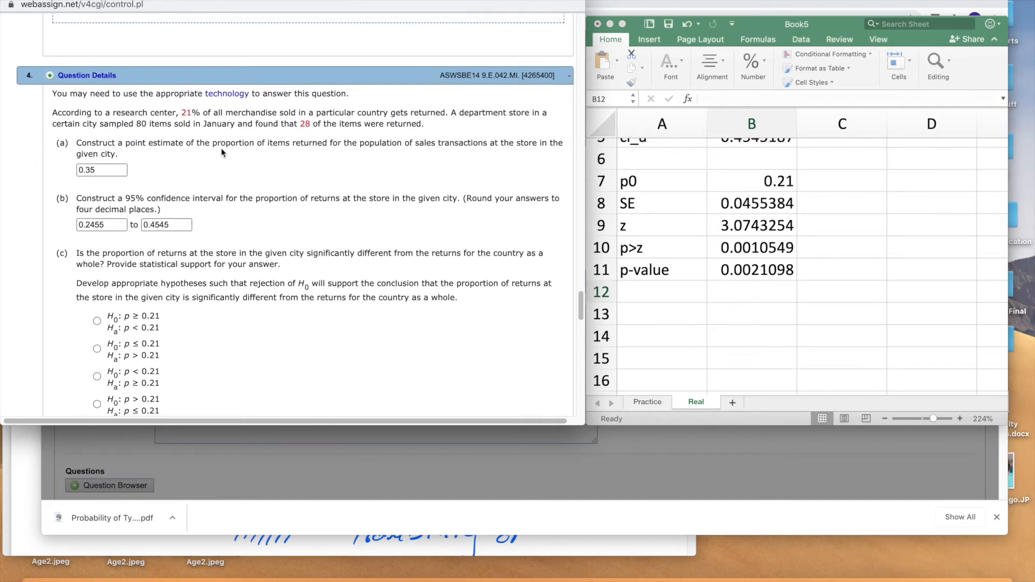
scroll(221, 149, down, 10)
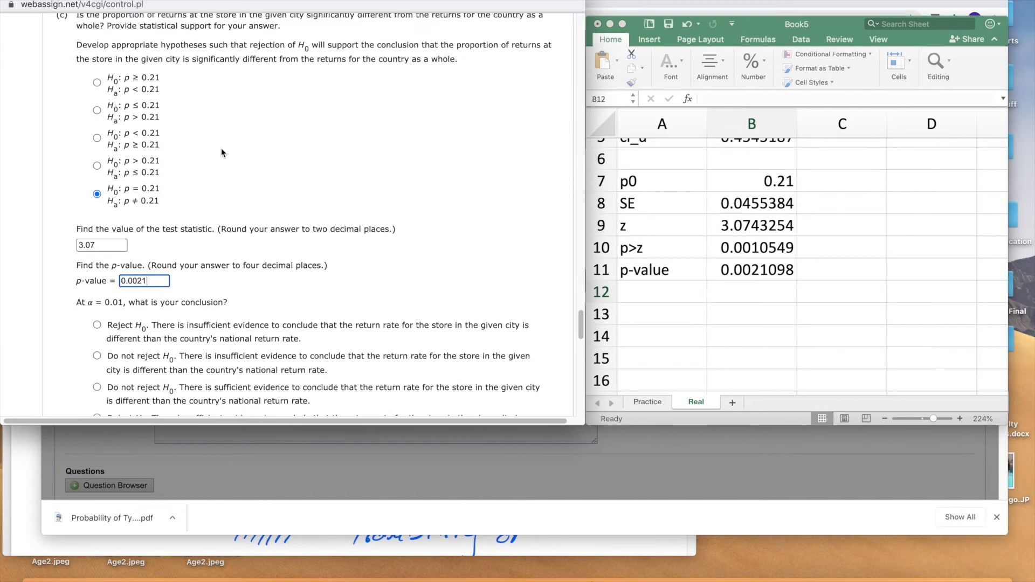
scroll(221, 151, up, 8)
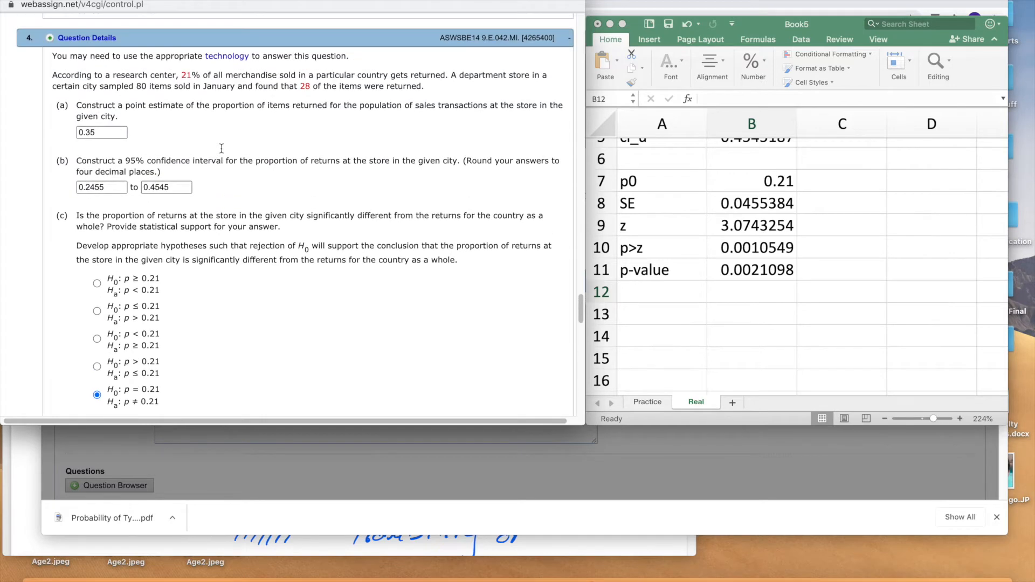
scroll(221, 148, down, 3)
scroll(221, 148, down, 10)
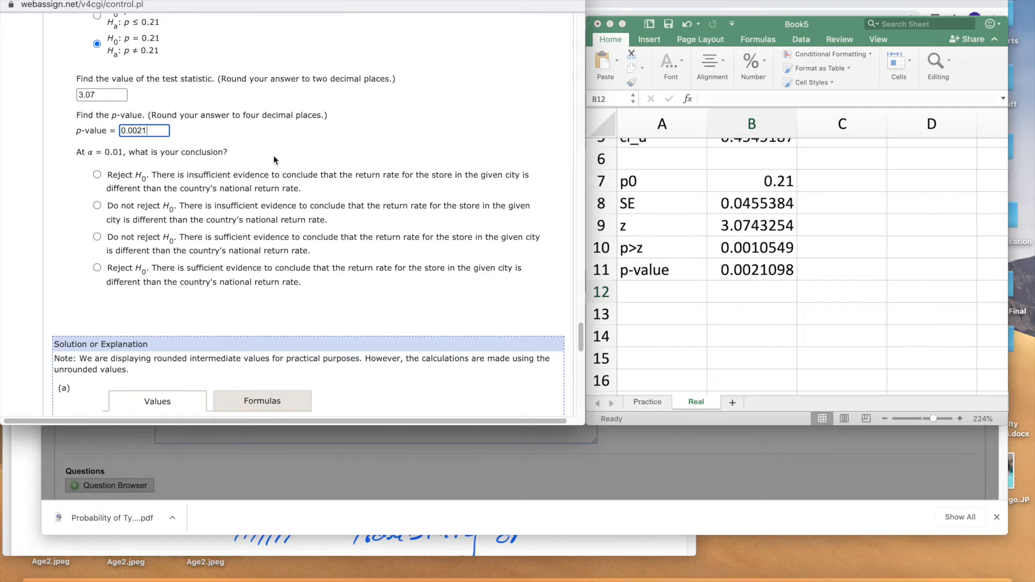
scroll(273, 155, up, 10)
scroll(274, 155, up, 5)
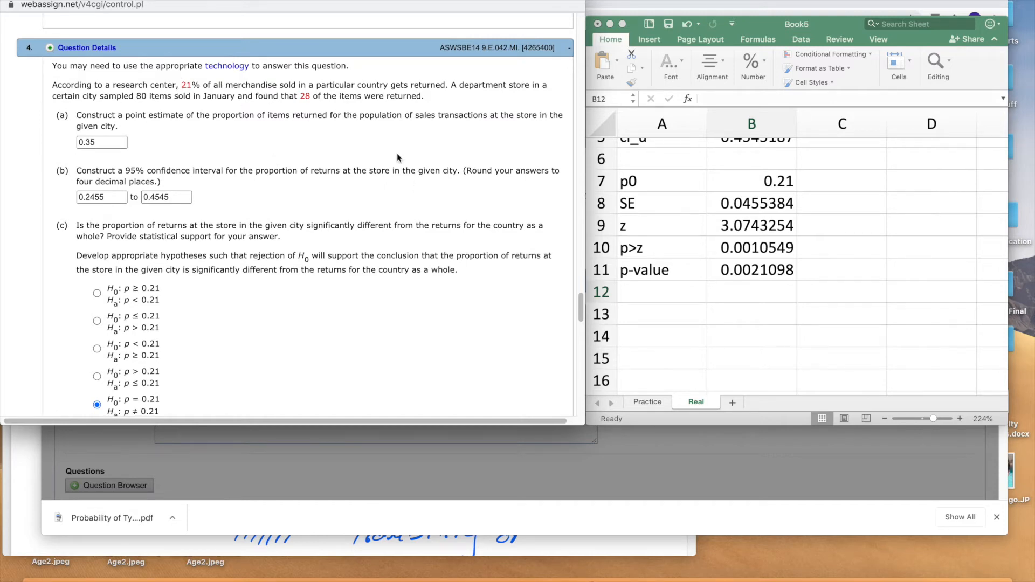
Choose the part (c) conclusion that rejects H0 with sufficient evidence that the store's return rate differs from the national rate.
scroll(397, 153, down, 10)
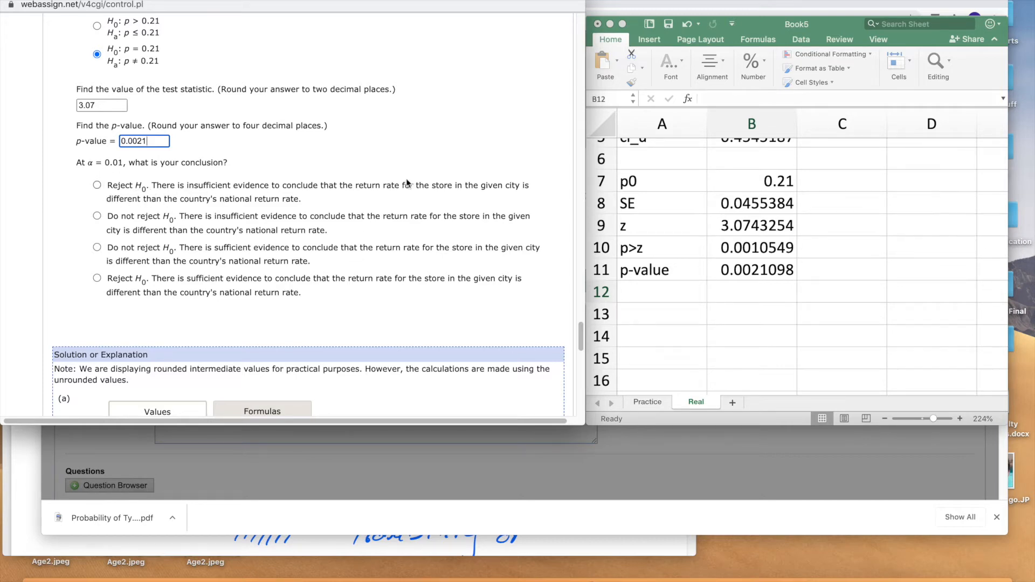
scroll(184, 206, down, 1)
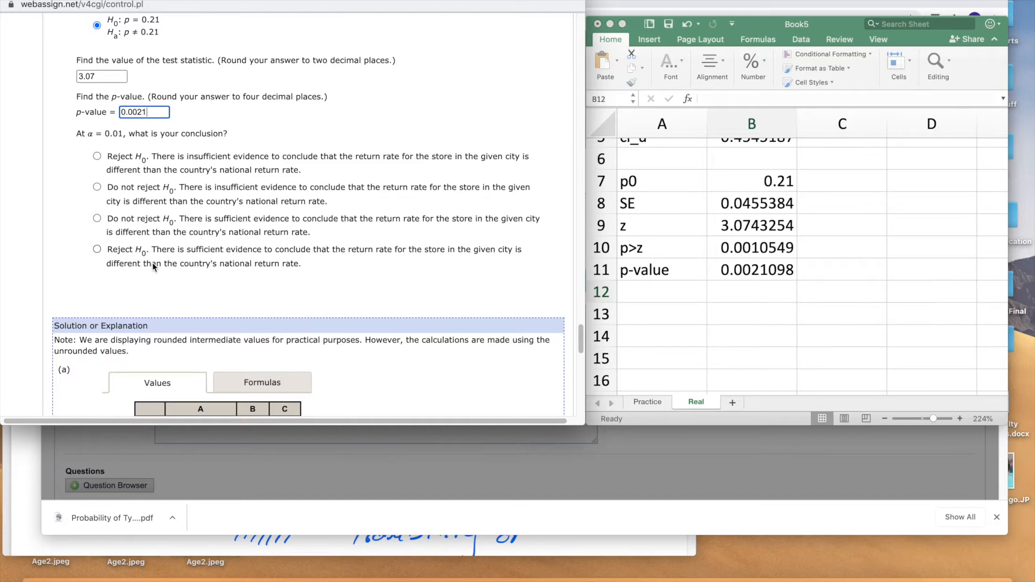
click(113, 265)
Compare the entered answers for parts (a) and (b) with the value tables in the Solution or Explanation section.
scroll(441, 218, down, 4)
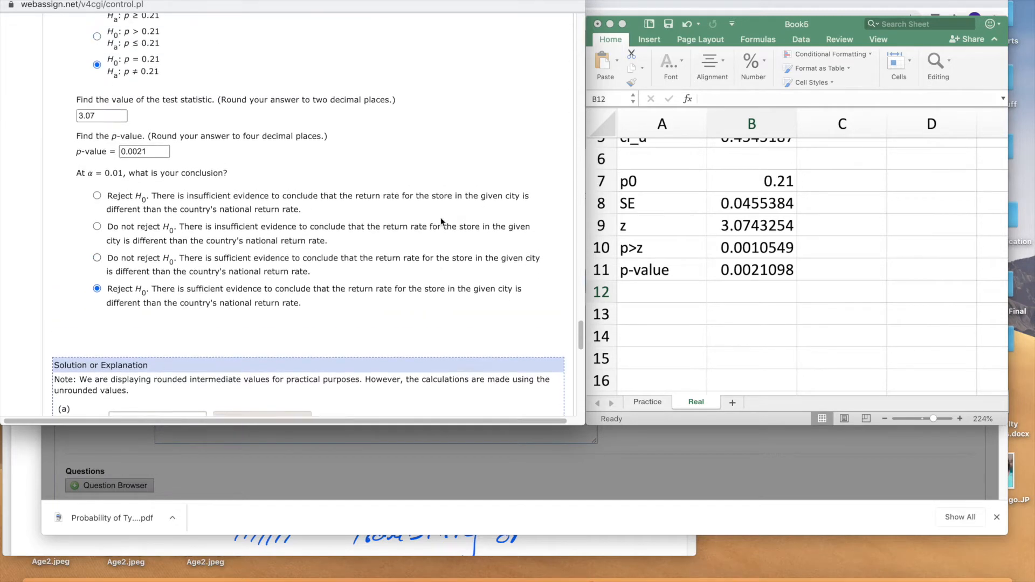
scroll(441, 221, down, 2)
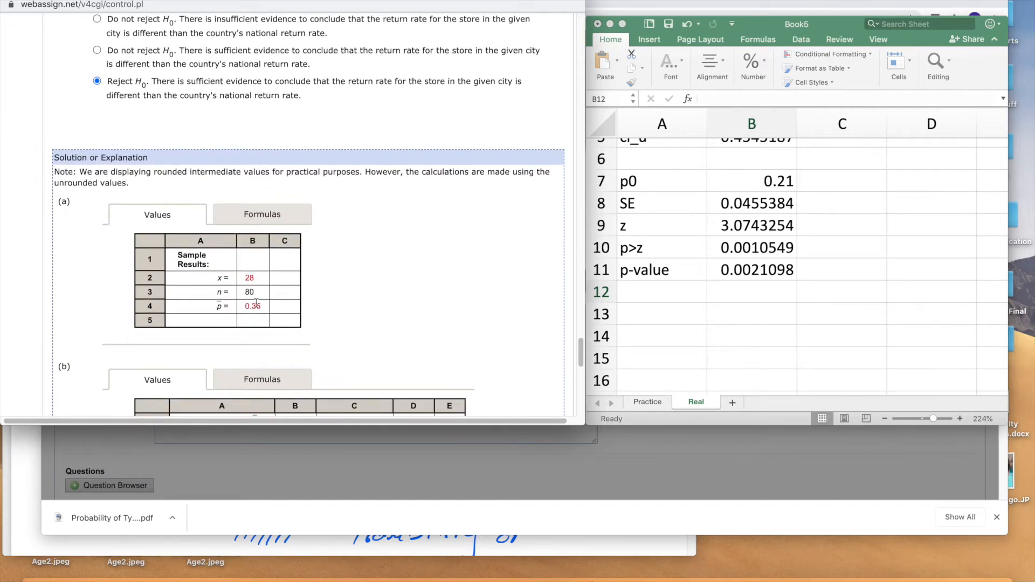
scroll(396, 289, up, 13)
scroll(397, 283, up, 8)
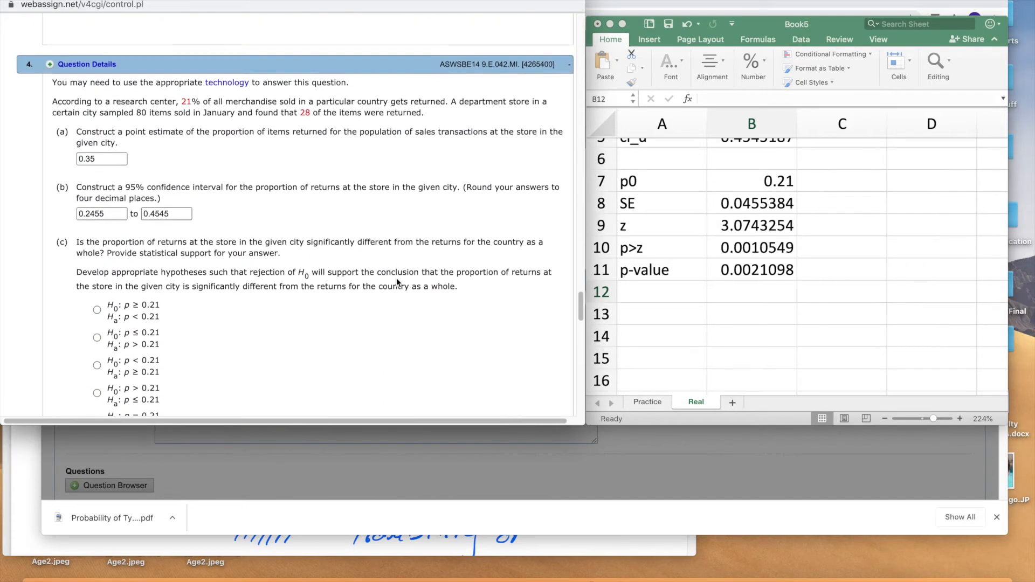
scroll(397, 282, down, 20)
scroll(396, 282, down, 3)
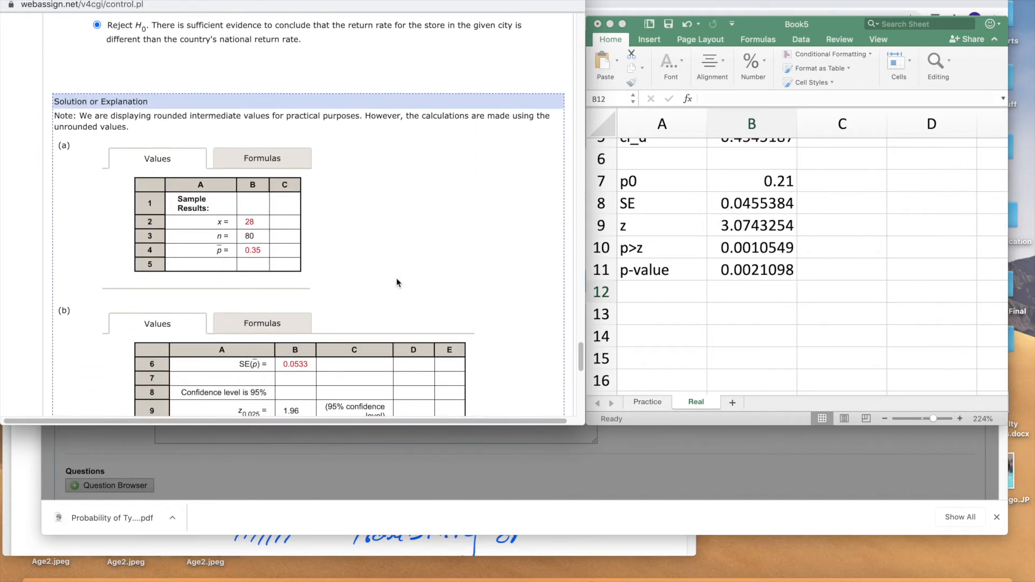
scroll(305, 239, down, 6)
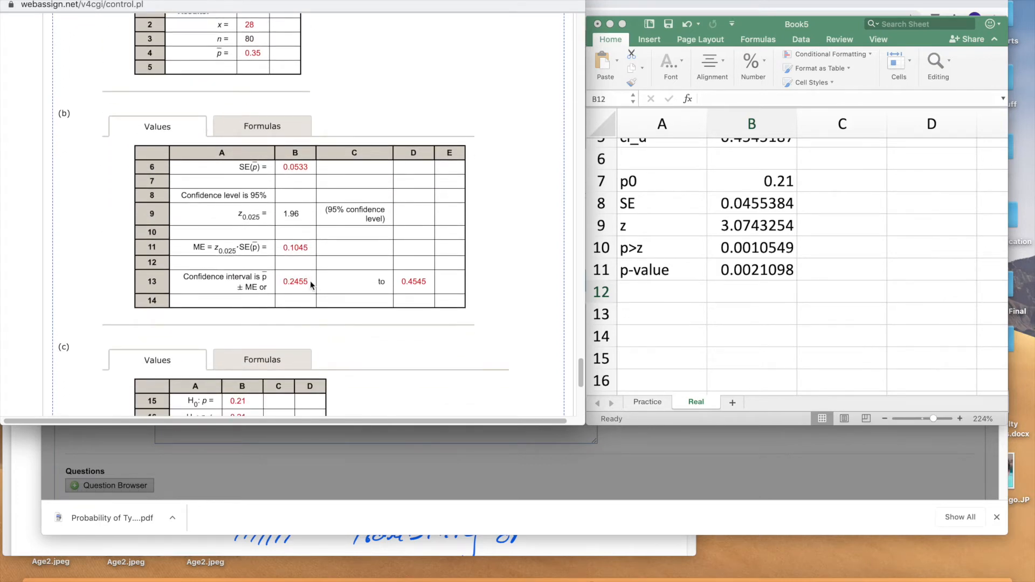
scroll(437, 286, down, 1)
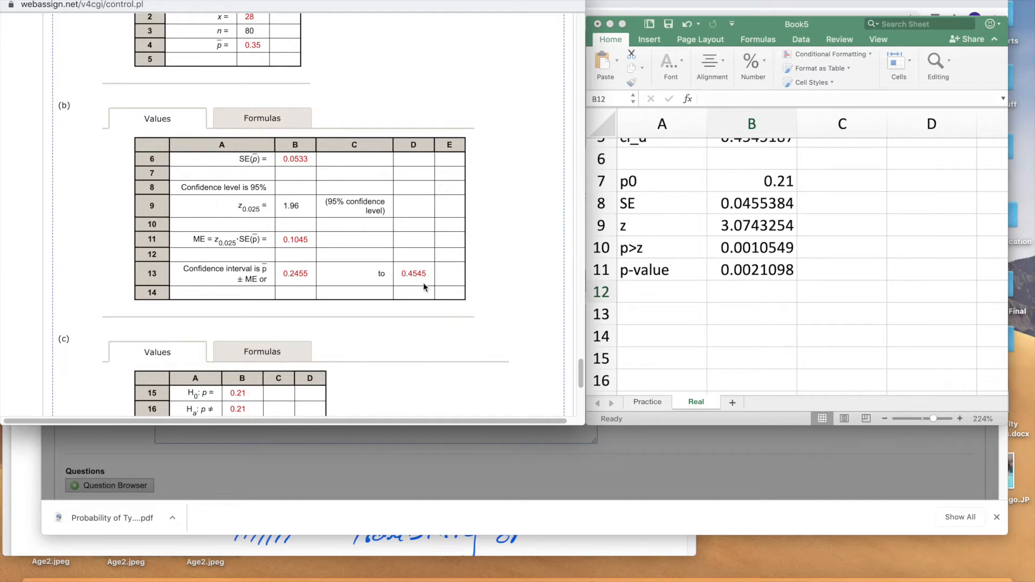
scroll(444, 272, up, 10)
scroll(445, 273, down, 8)
scroll(444, 273, down, 2)
scroll(445, 273, up, 15)
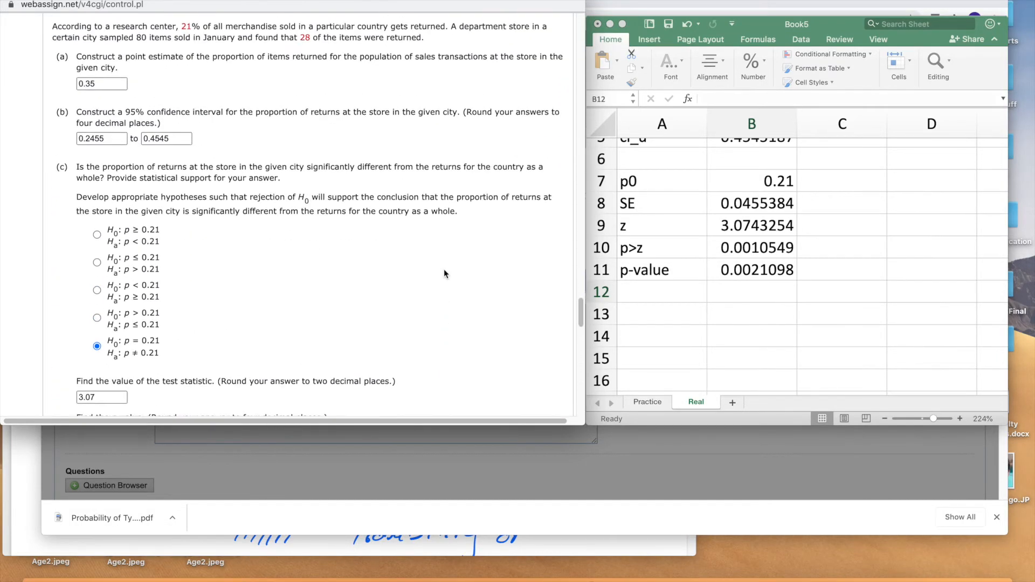
scroll(351, 232, up, 1)
scroll(349, 243, down, 10)
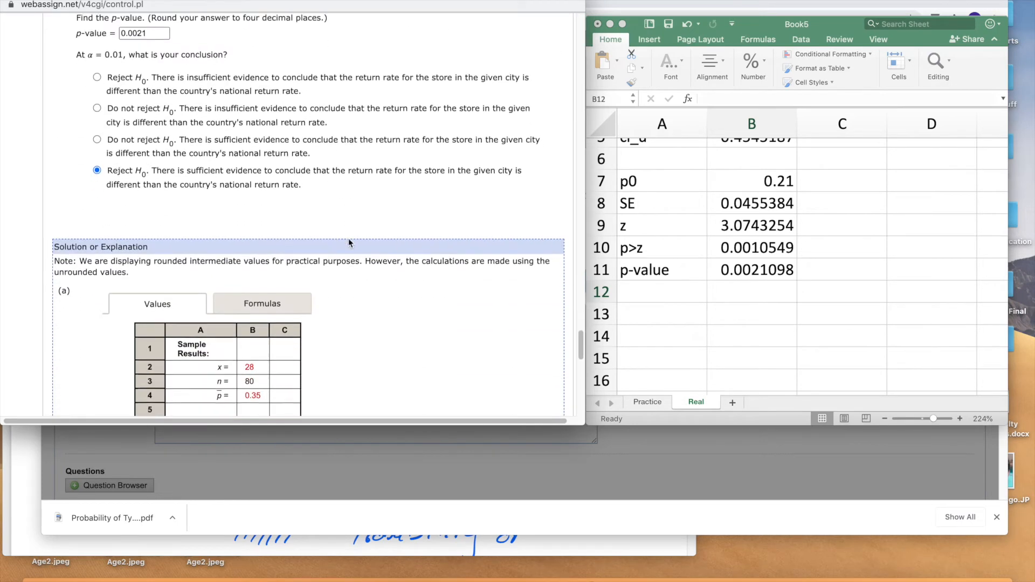
Compare the entered part (c) test statistic, p-value and conclusion with the value table and concluding statement in the Solution or Explanation section.
scroll(348, 243, down, 10)
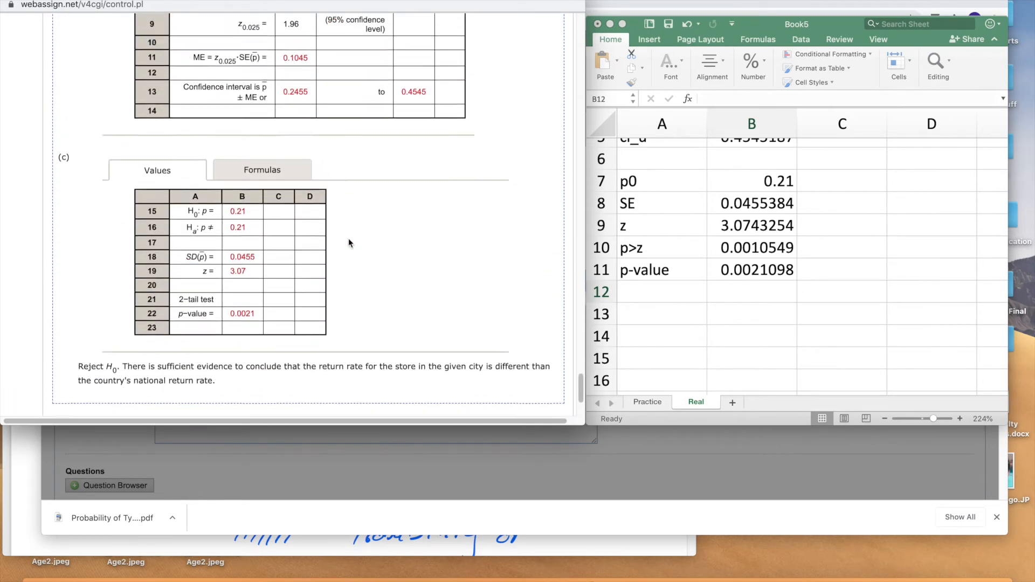
scroll(348, 242, up, 3)
scroll(348, 243, down, 4)
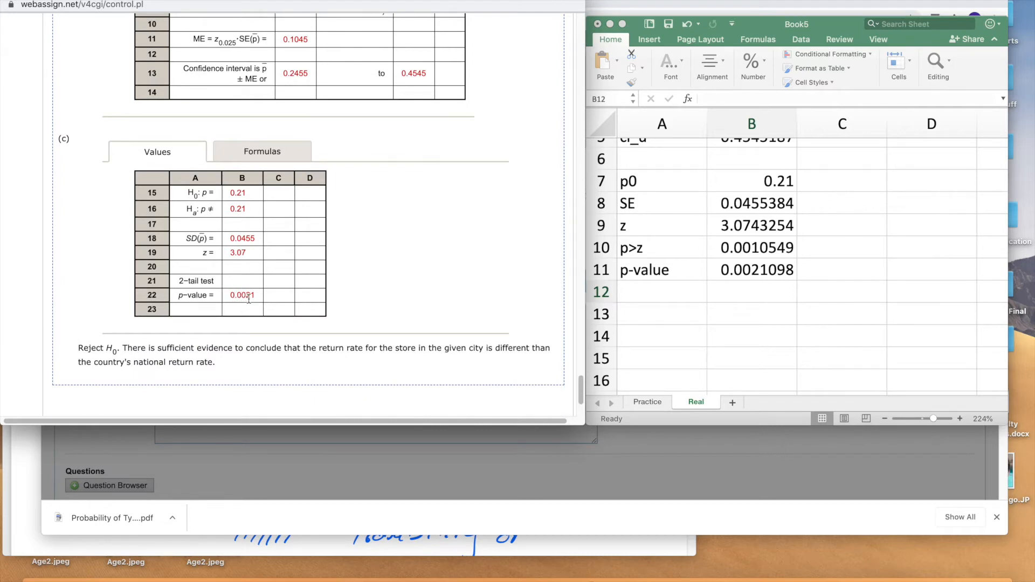
scroll(162, 324, down, 1)
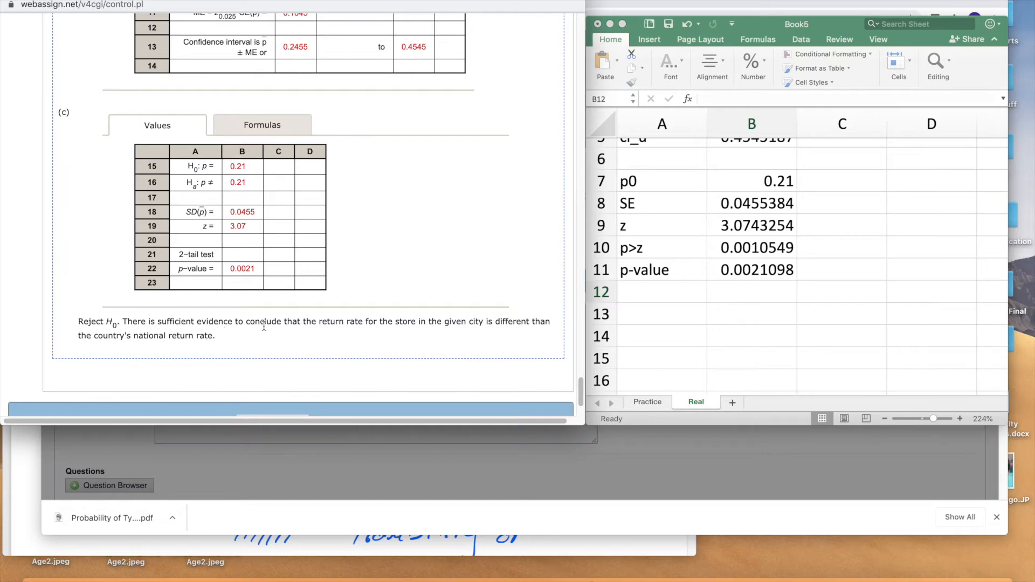
scroll(264, 326, up, 1)
scroll(264, 326, up, 15)
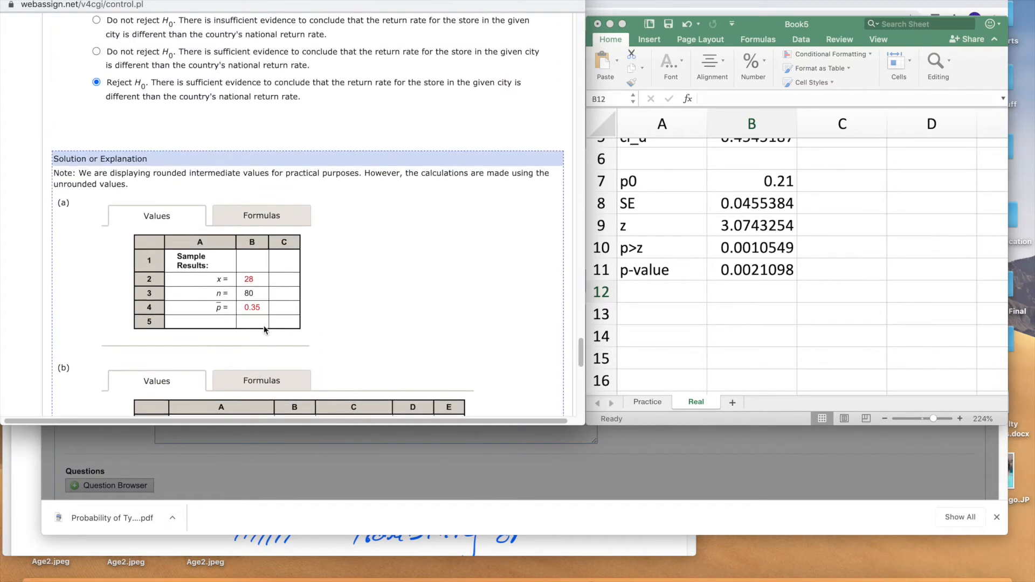
scroll(264, 330, down, 4)
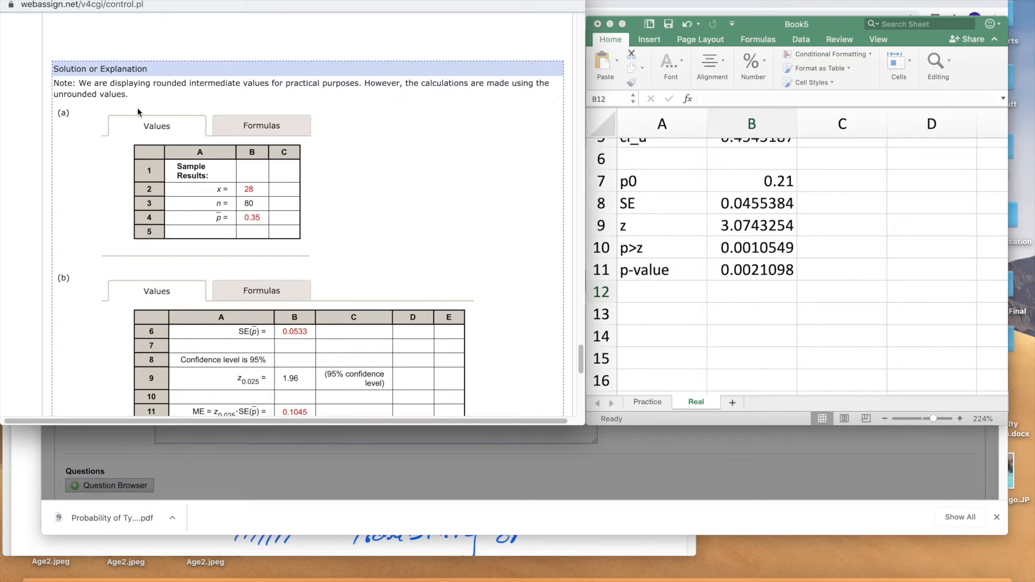
Review the worksheet calculations from pbar to the p-value alongside the entered answers for parts (a) to (c) of question 4.
click(776, 277)
scroll(784, 296, up, 5)
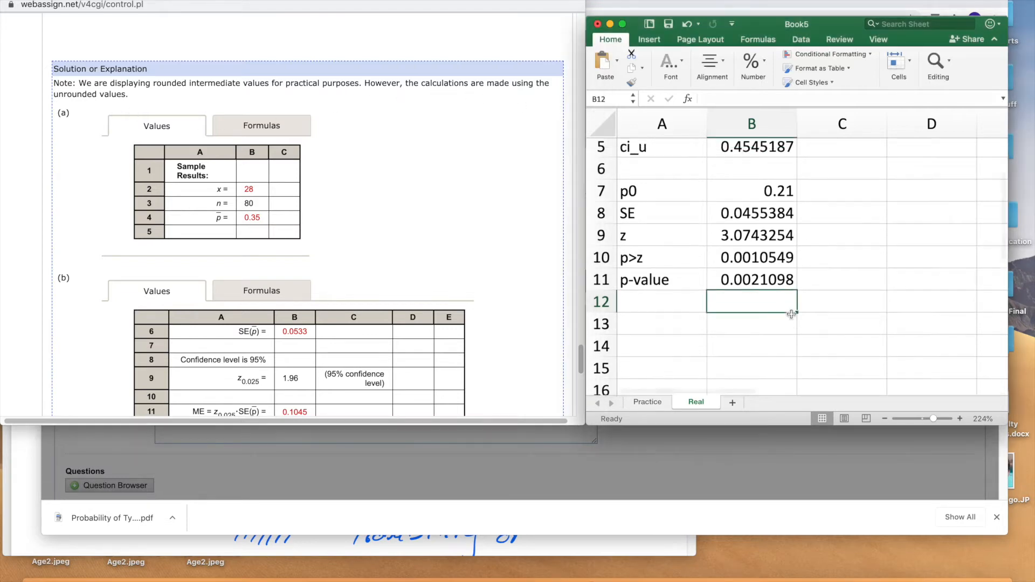
scroll(791, 314, down, 1)
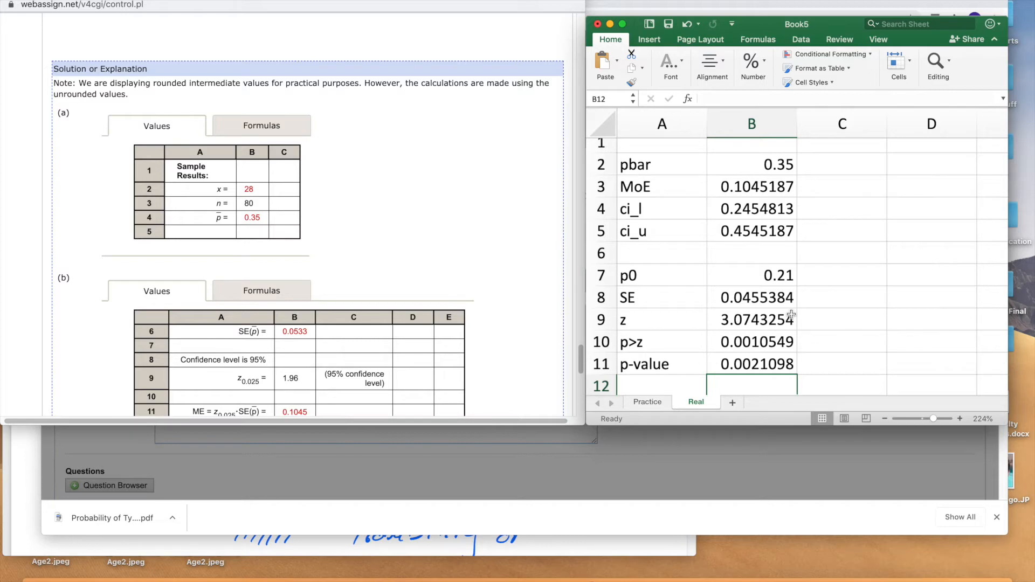
scroll(791, 314, up, 1)
scroll(416, 226, up, 10)
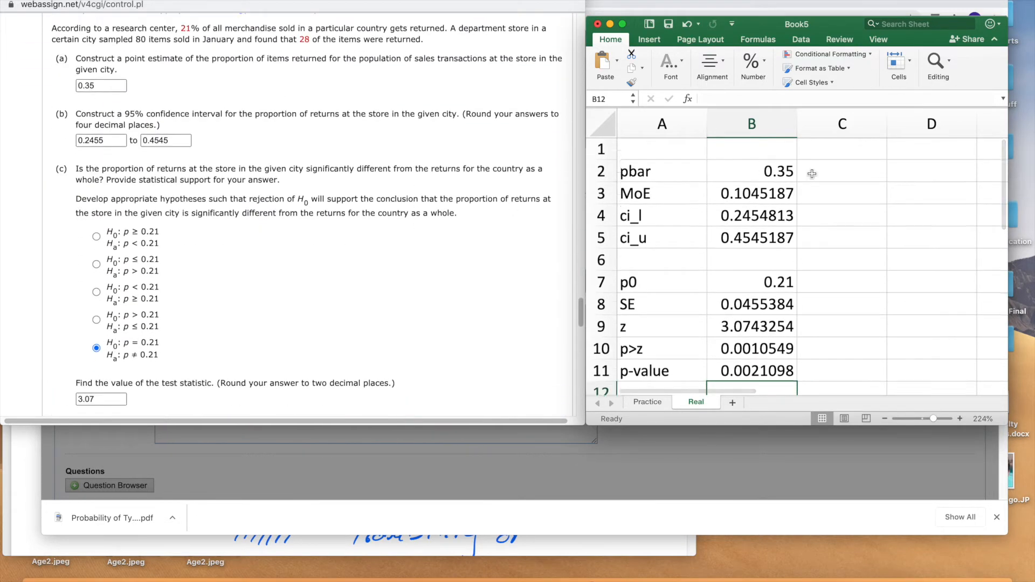
scroll(798, 202, down, 2)
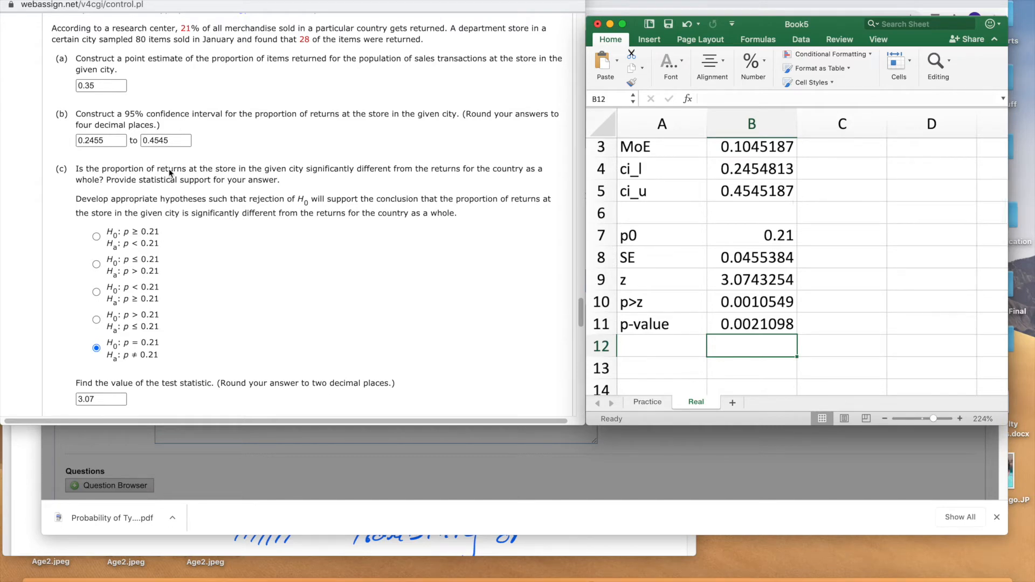
scroll(170, 174, up, 2)
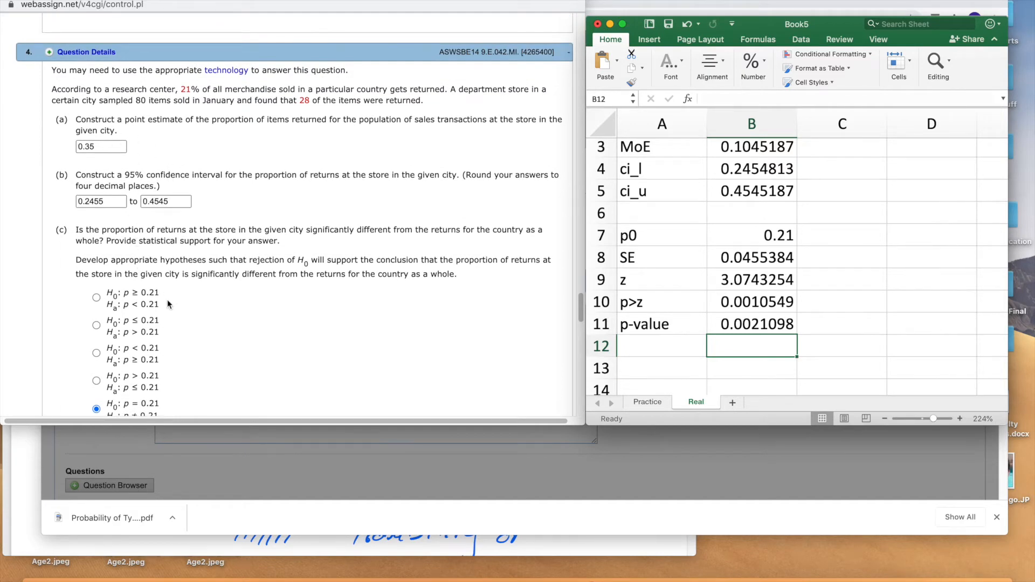
scroll(167, 300, down, 3)
scroll(304, 192, down, 9)
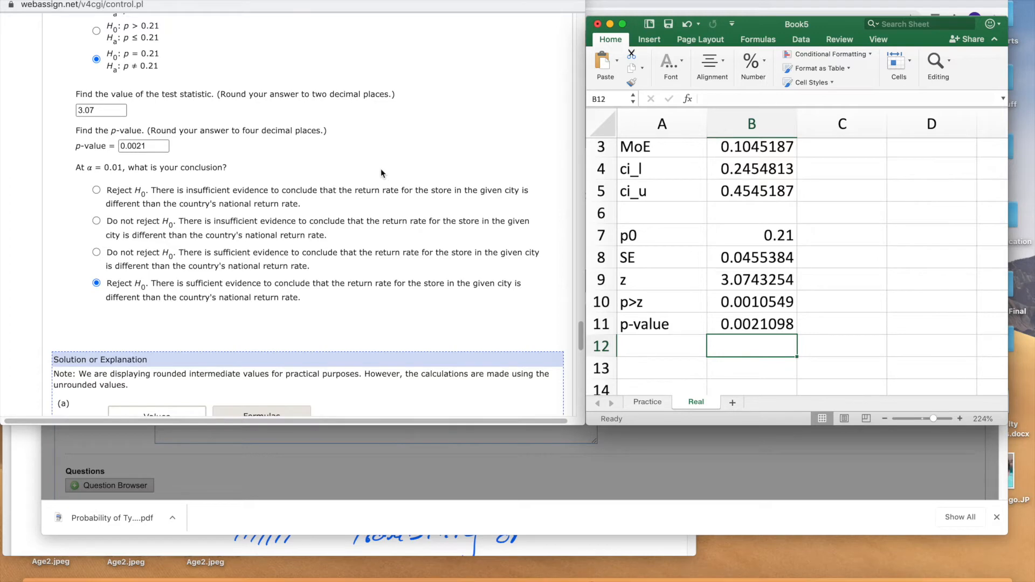
scroll(381, 171, down, 1)
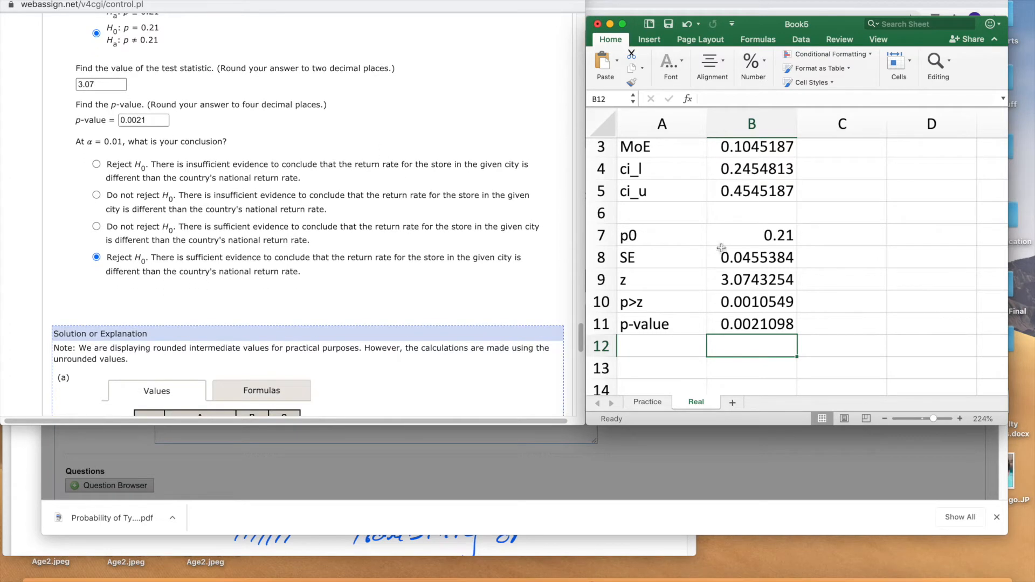
scroll(721, 248, up, 3)
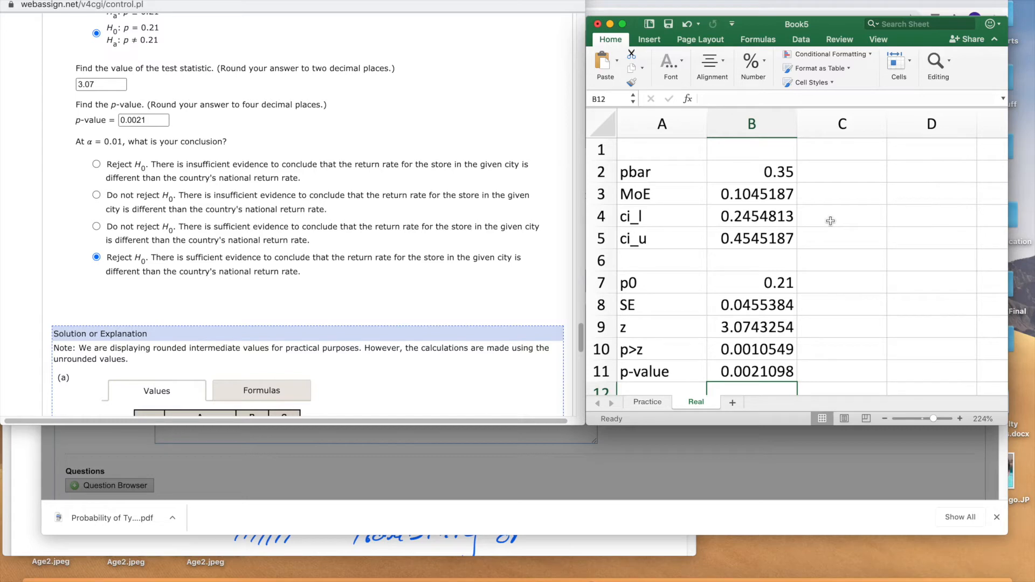
Label the finished calculations by entering the heading HW 9.5 #4 in cell A1.
click(686, 151)
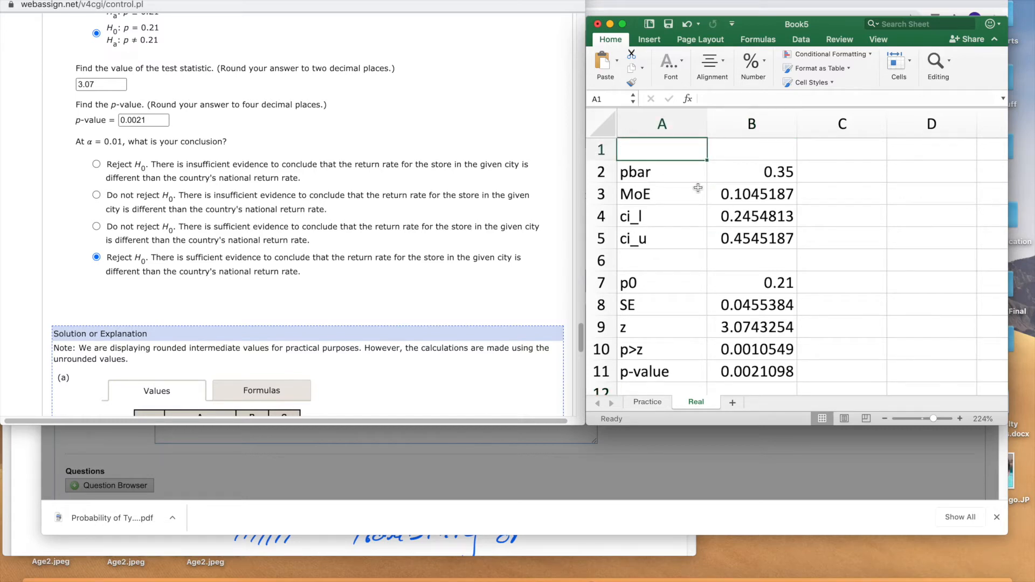
text(HW 9.)
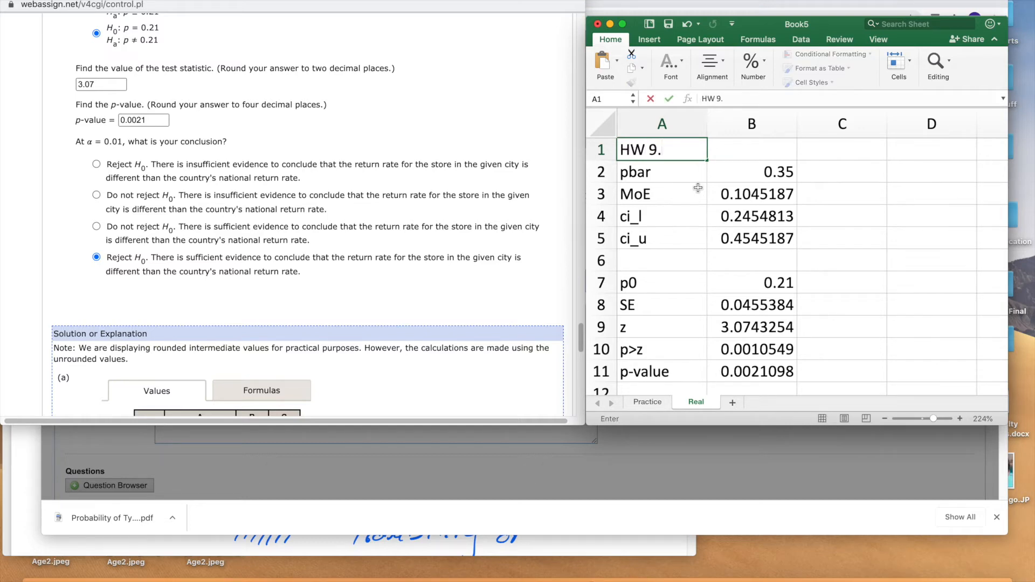
text(5 #4)
click(804, 233)
Start a new problem area on the worksheet with the heading HW 9.7 #1a in cell D1.
scroll(804, 232, right, 2)
click(819, 147)
text(HW)
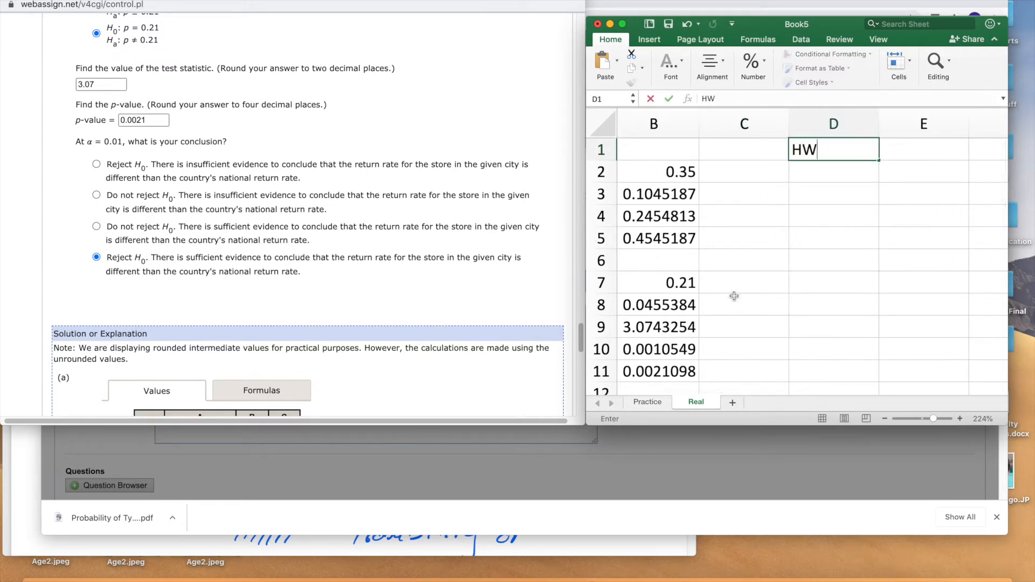
text( 9.7 #1a)
click(808, 281)
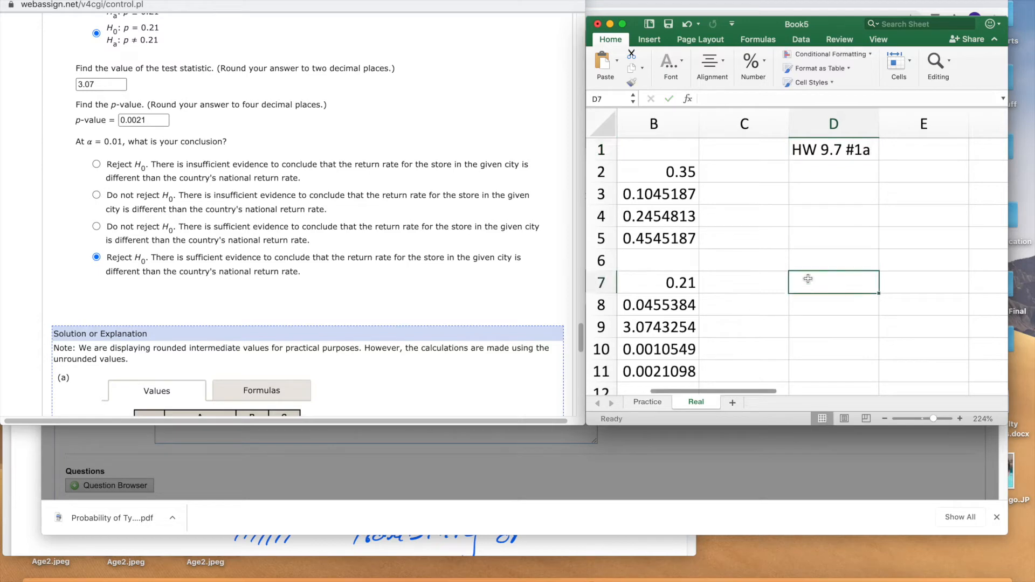
scroll(808, 278, left, 2)
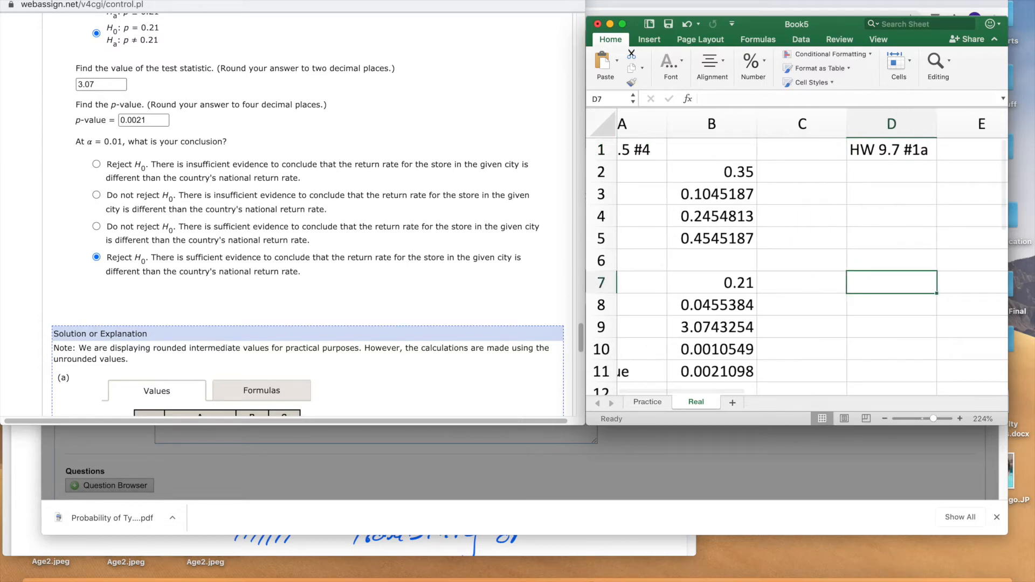
Close the Chapter 9.5 Homework preview and stay signed in to WebAssign.
click(9, 1)
click(363, 229)
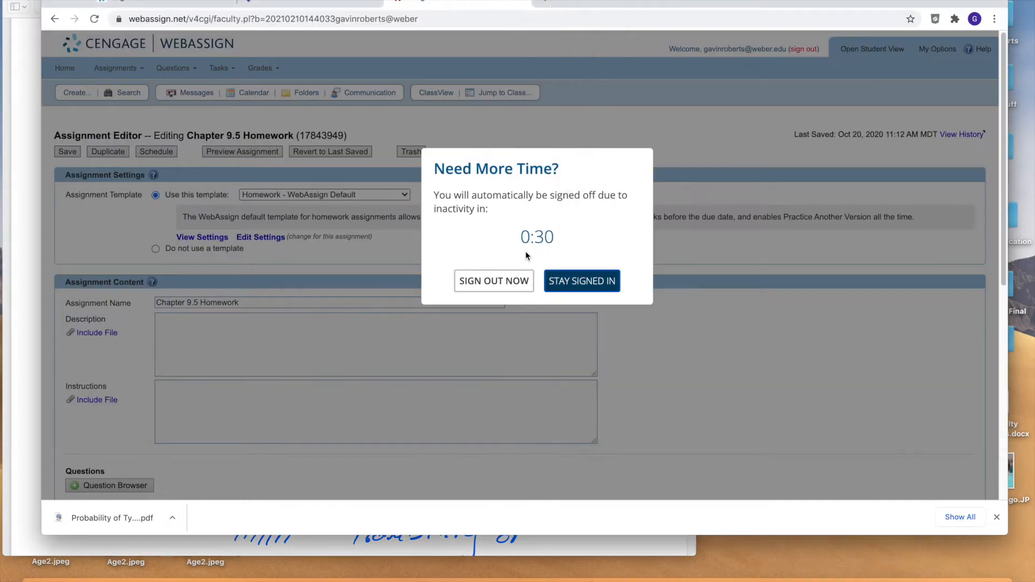
click(591, 278)
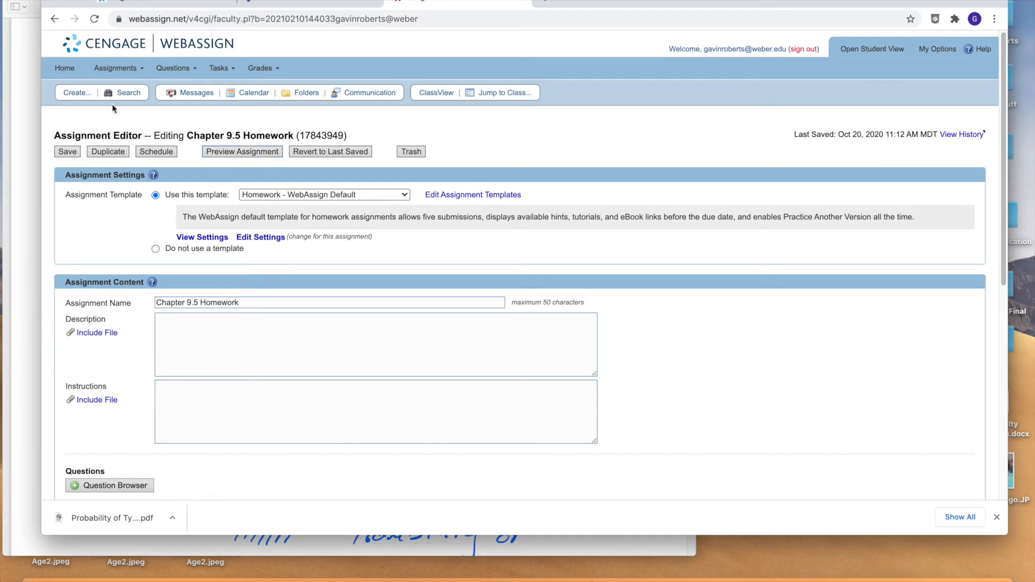
Open Chapter 9.7 Homework from the class's assignment list and preview it at question 1.
click(56, 20)
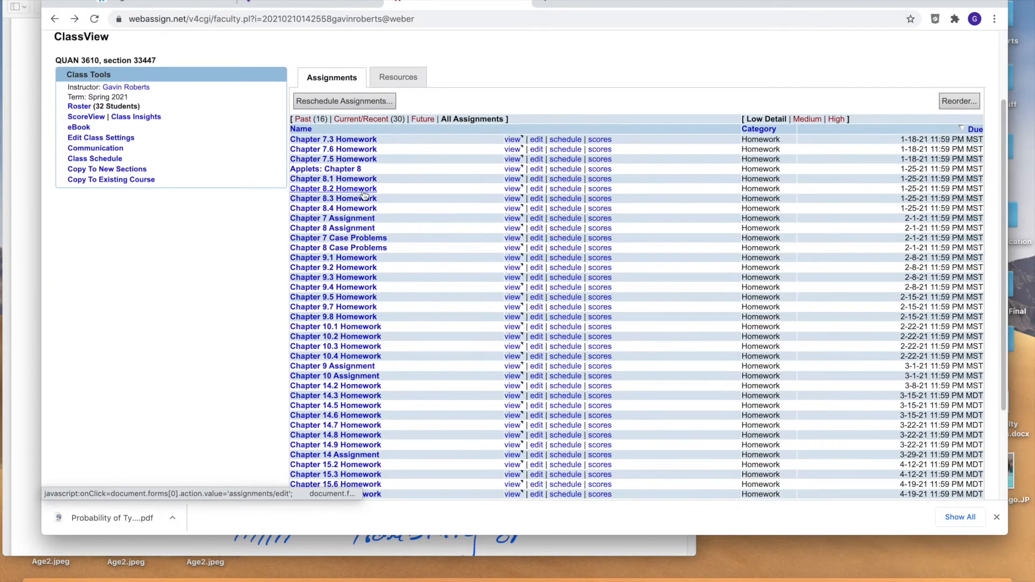
scroll(354, 275, down, 1)
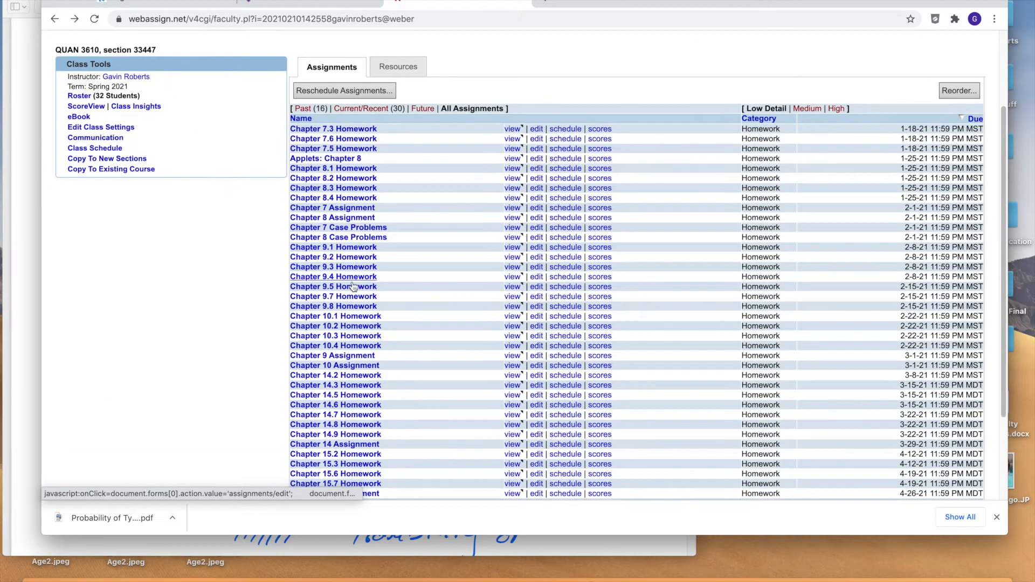
click(353, 297)
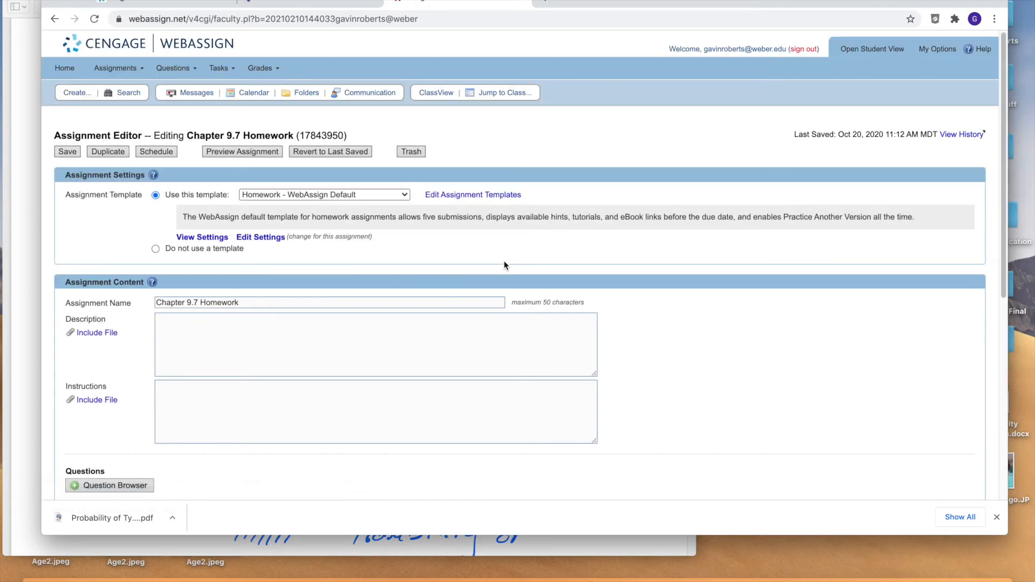
click(255, 153)
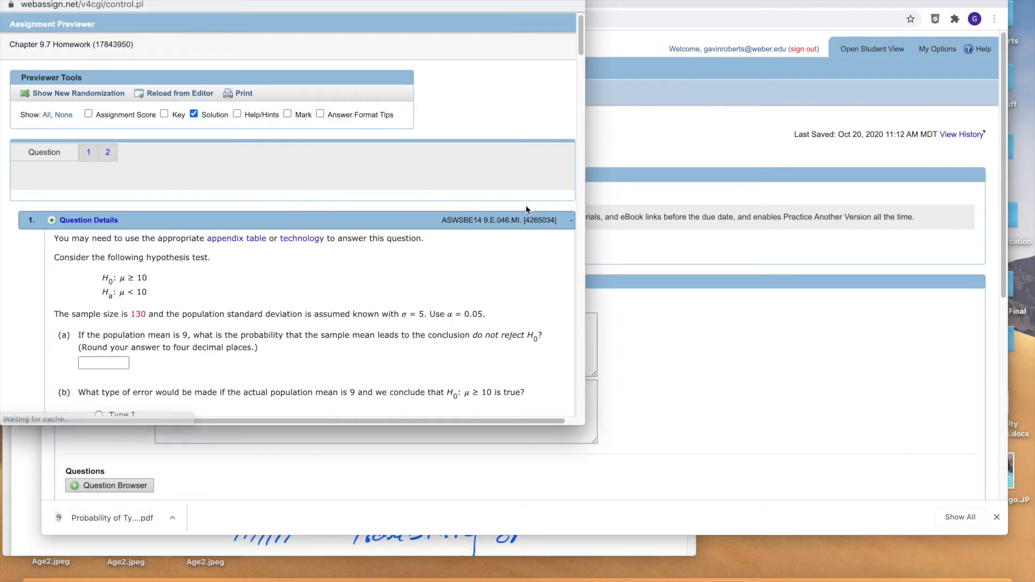
scroll(525, 210, down, 5)
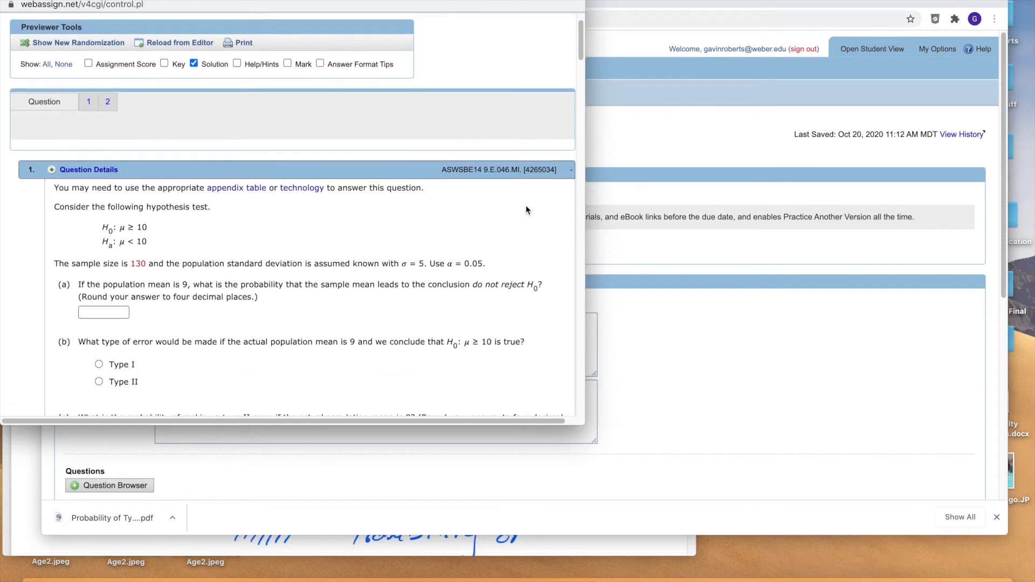
scroll(526, 210, down, 1)
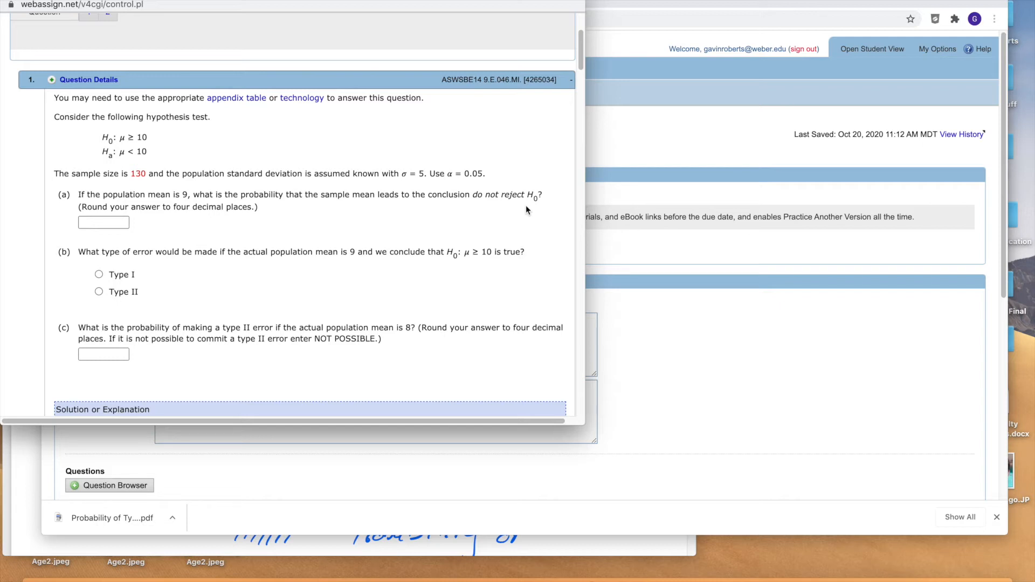
scroll(377, 149, down, 1)
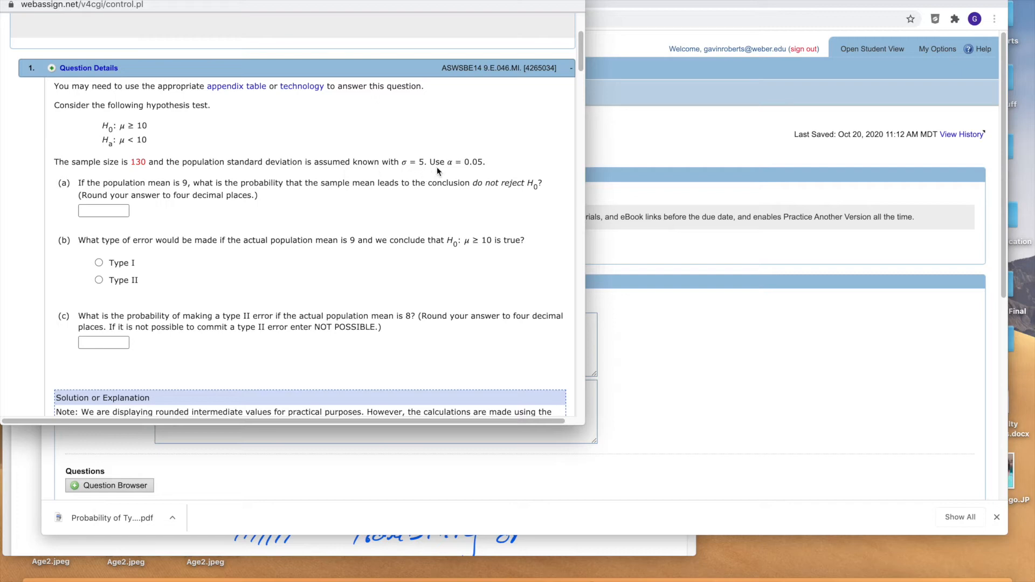
Switch to the Excel worksheet and enter the label mu0 in D2 with the value 10 in E2.
key(ctrl+Up)
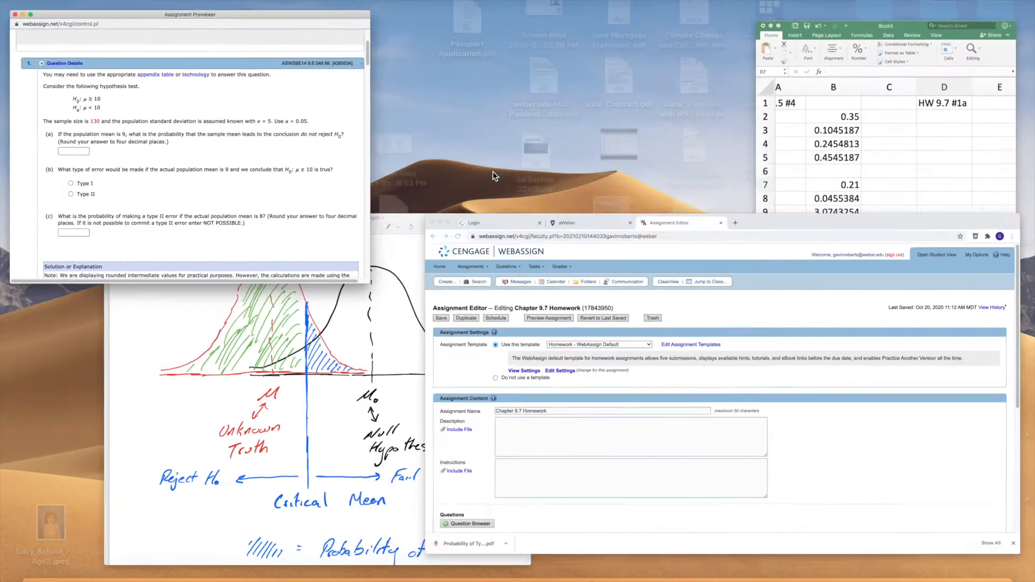
click(848, 151)
scroll(805, 242, right, 5)
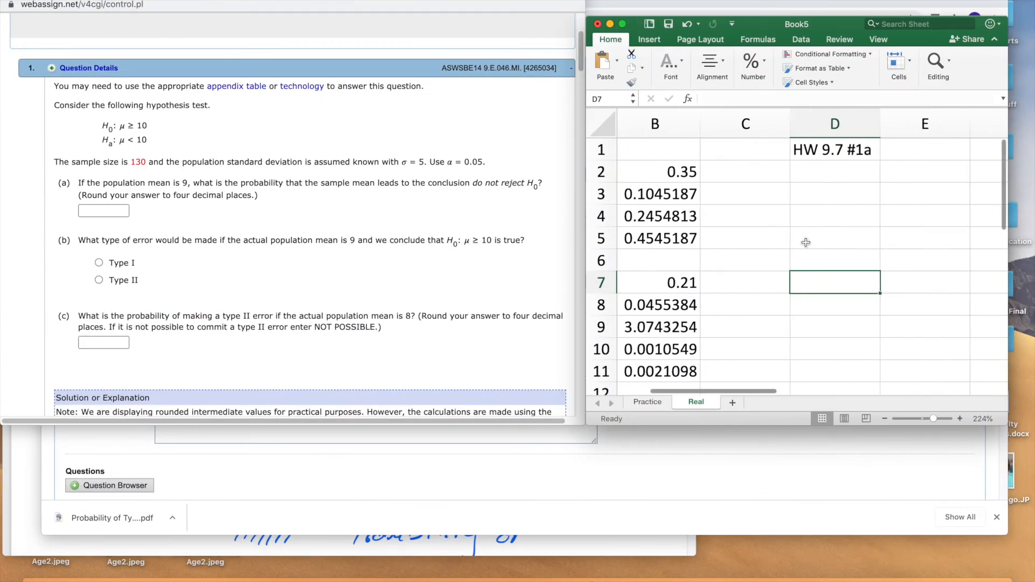
click(730, 175)
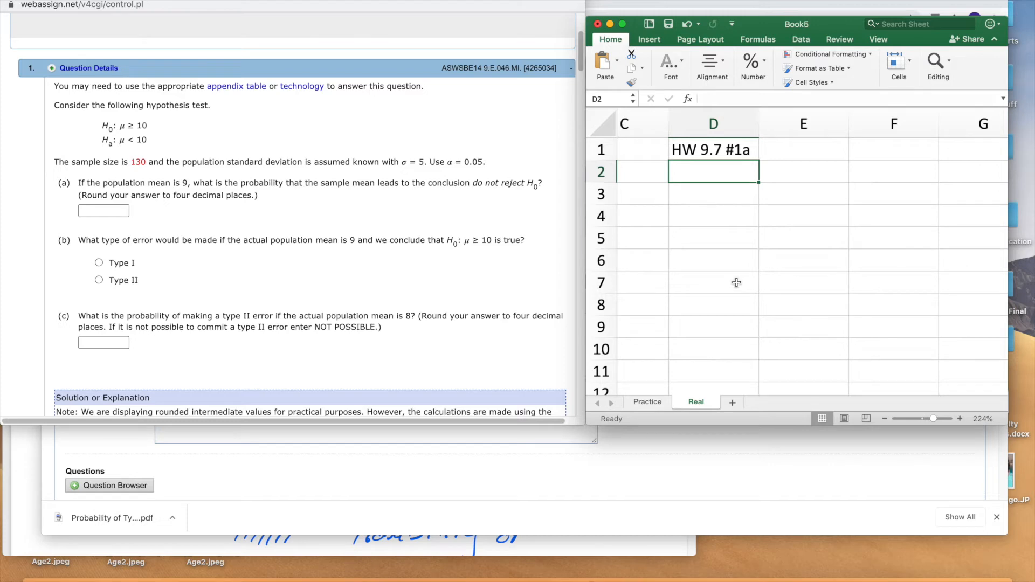
text(mu0)
click(833, 237)
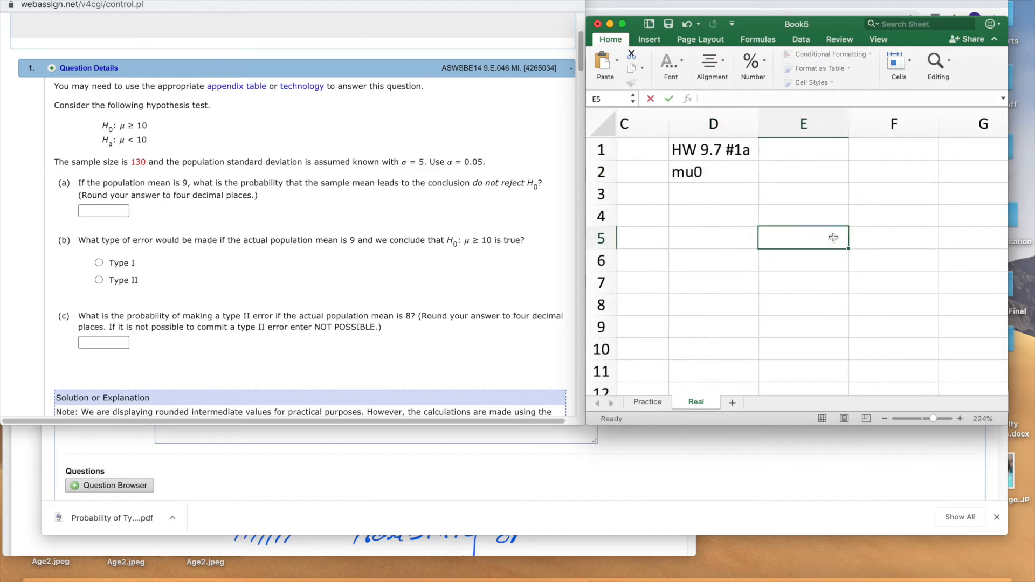
click(807, 180)
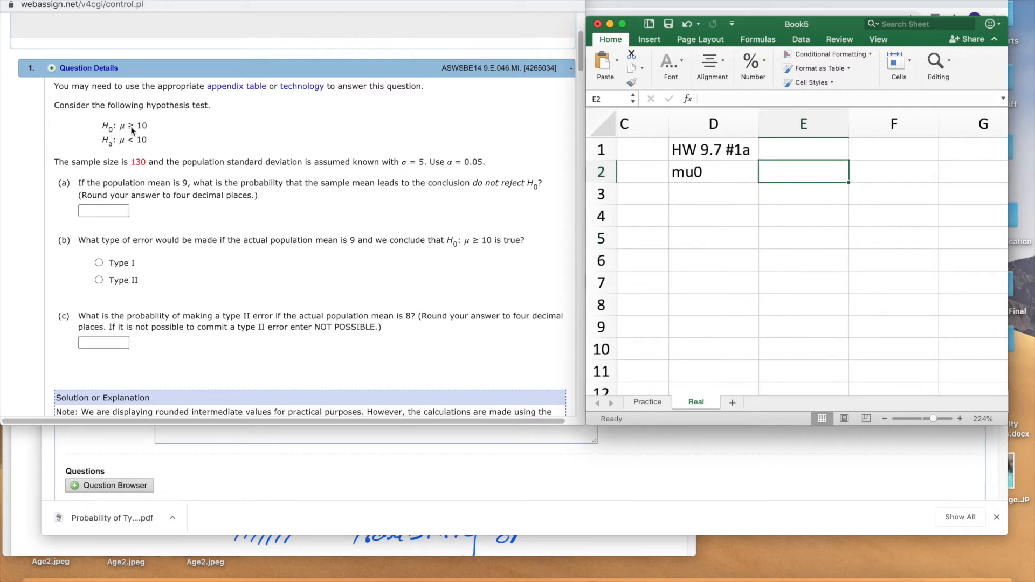
text(10)
click(779, 273)
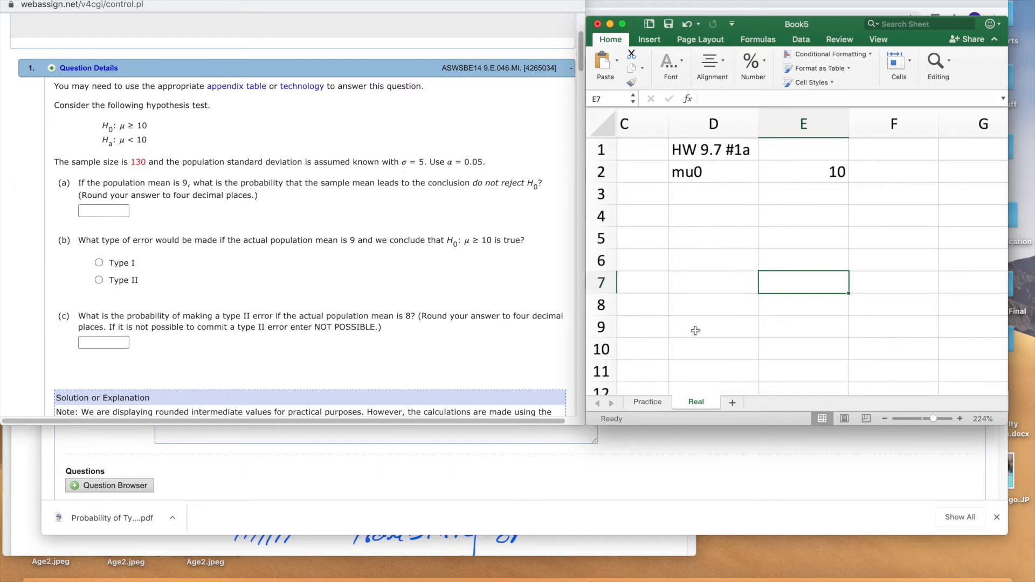
Enter the label n in D3 with the sample size 130 in E3.
click(707, 197)
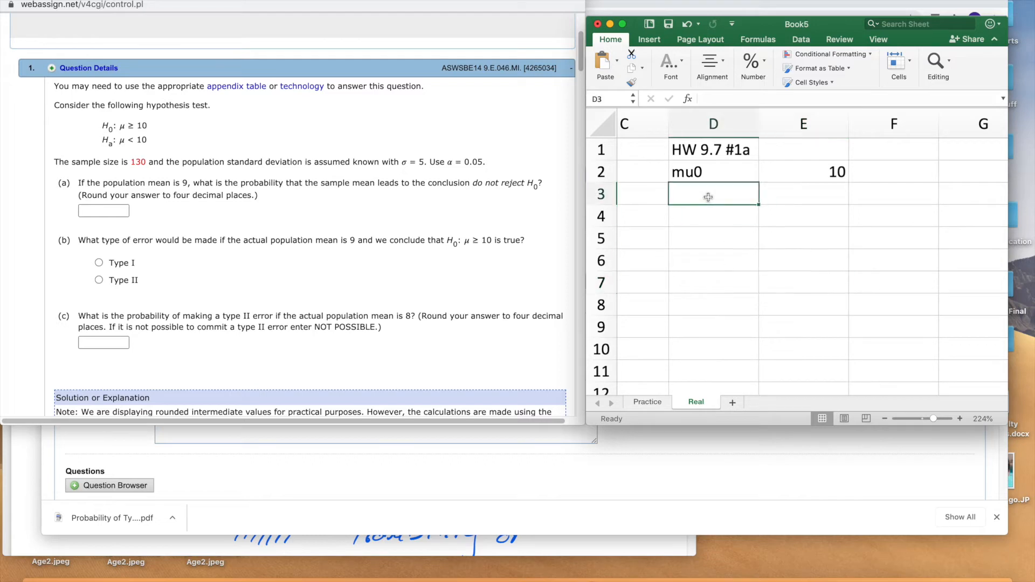
text(n)
key(Tab)
text(130)
click(695, 215)
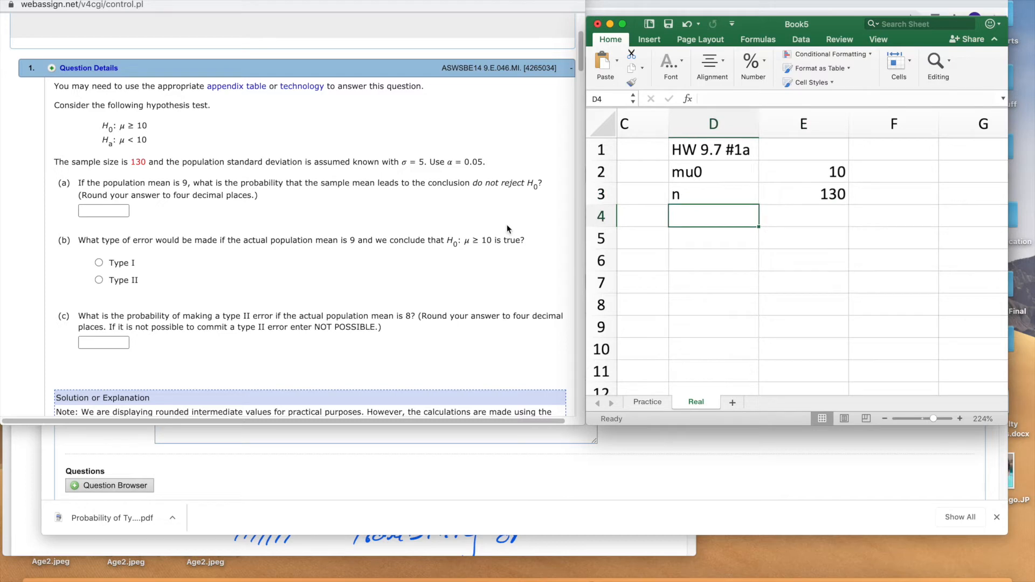
Enter the label psd in D4 with the population standard deviation 5 in E4.
text(sigm)
key(BackSpace)
key(BackSpace)
key(BackSpace)
key(BackSpace)
text(psd)
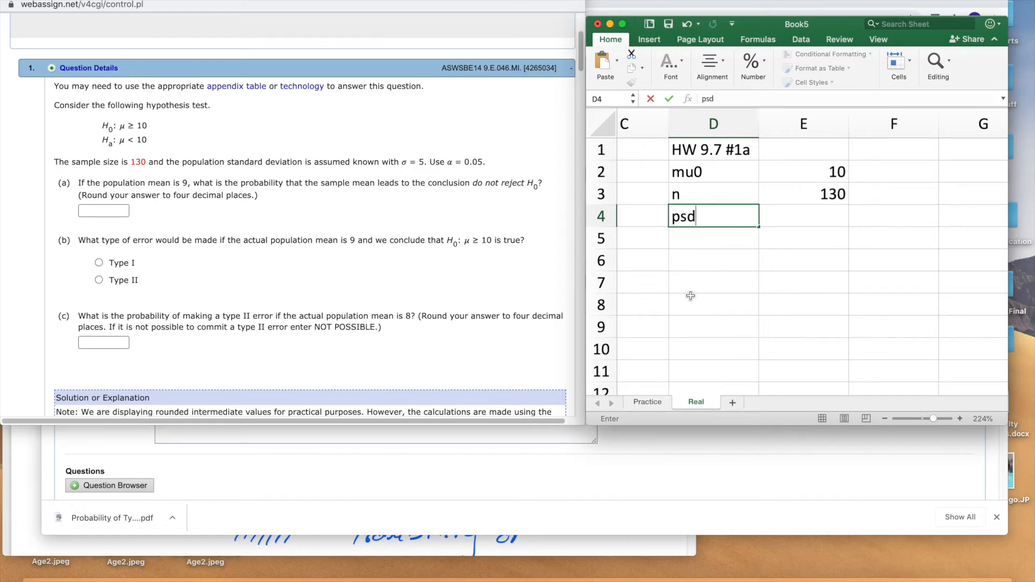
key(Tab)
scroll(690, 295, down, 1)
scroll(691, 296, up, 1)
scroll(691, 296, left, 1)
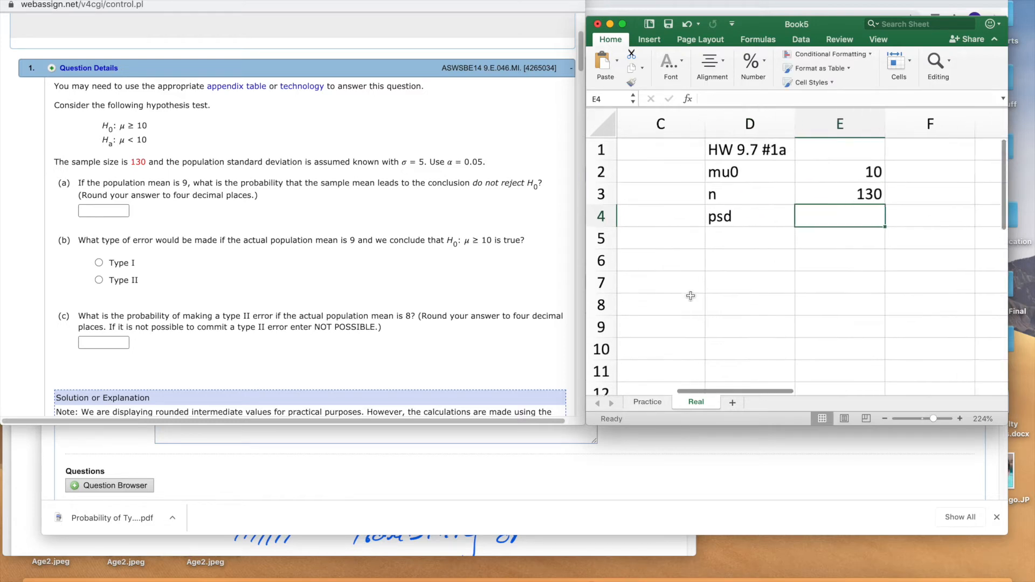
text(5)
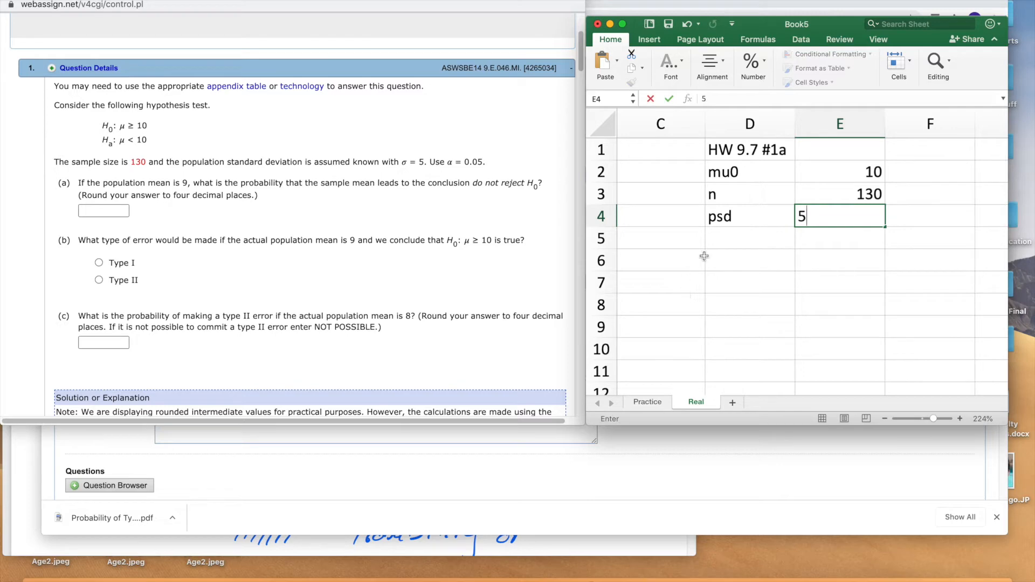
key(Return)
Enter the label alpha in D5 with the significance level .05 in E5.
text(alpha)
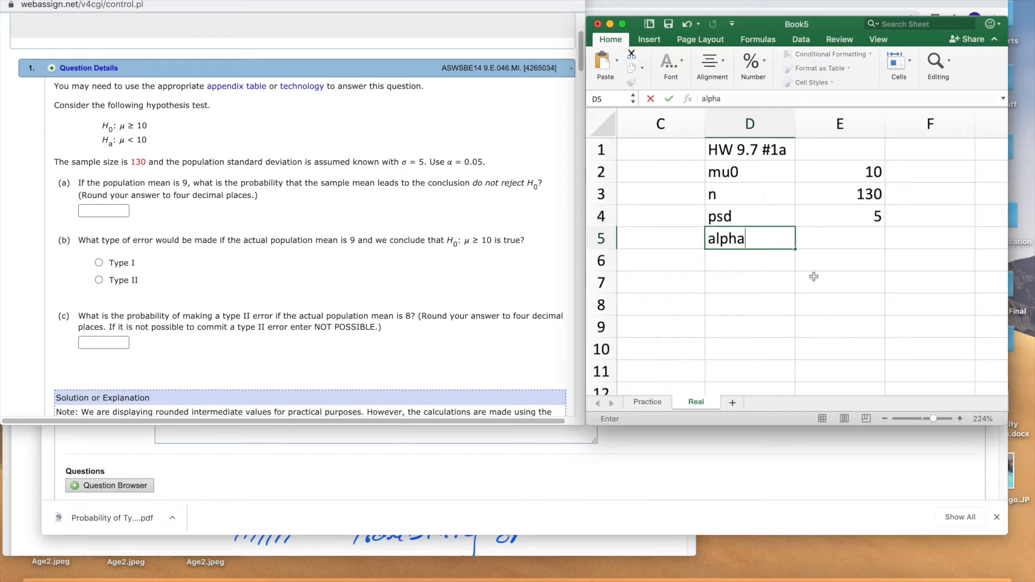
click(834, 243)
text(.05)
key(Return)
scroll(746, 240, down, 1)
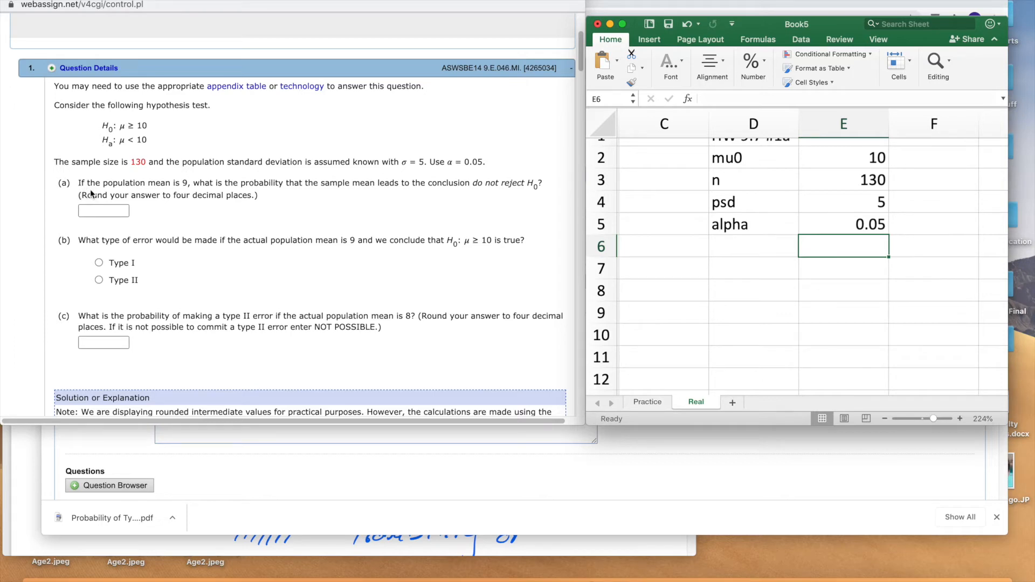
Enter the label true mu in D6 with the value 9 in E6.
click(755, 250)
click(754, 274)
click(755, 248)
click(756, 263)
click(754, 248)
text(true mu)
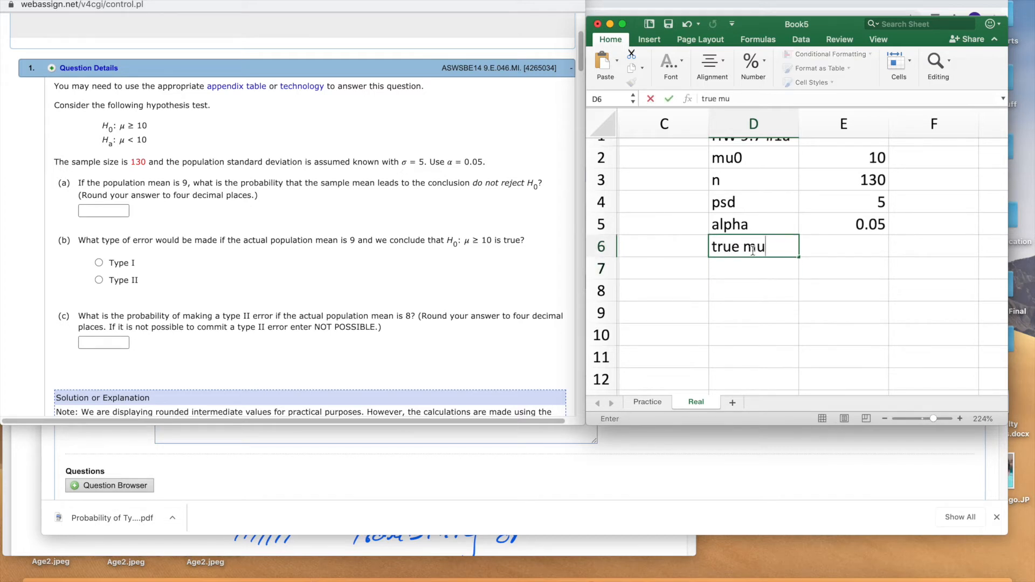
click(873, 246)
text(9)
key(Return)
scroll(916, 257, up, 1)
scroll(916, 258, left, 1)
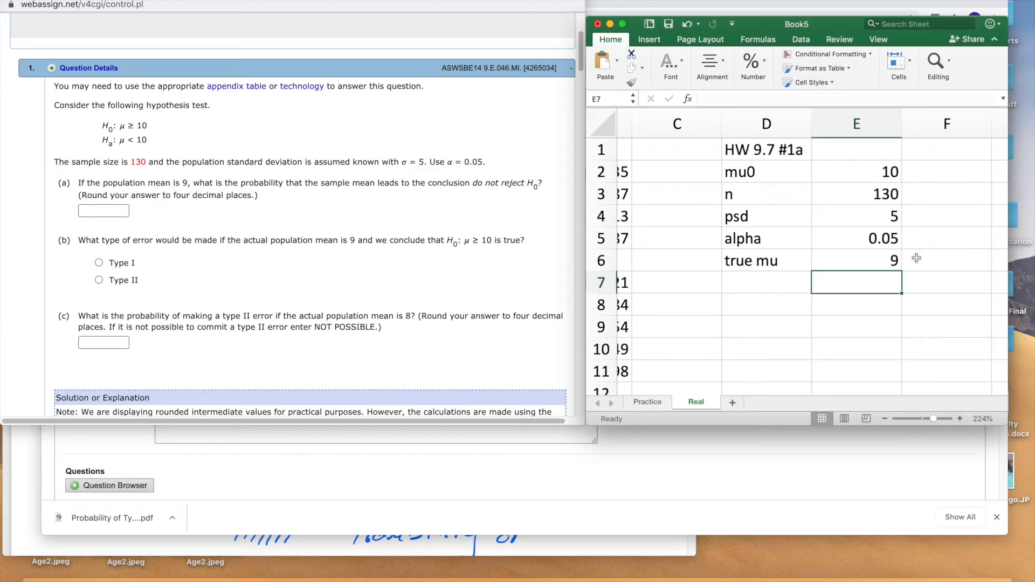
click(815, 263)
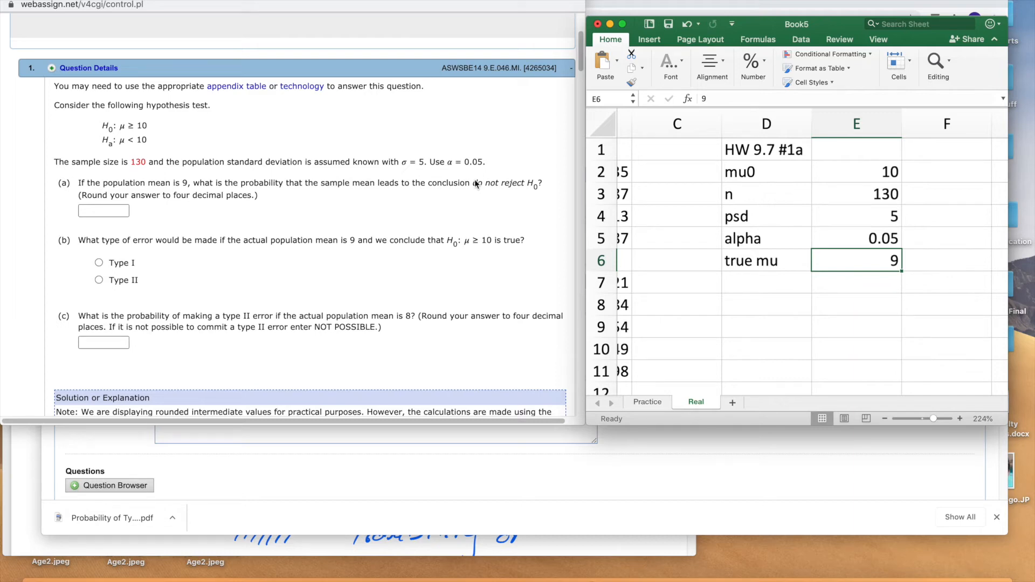
click(168, 184)
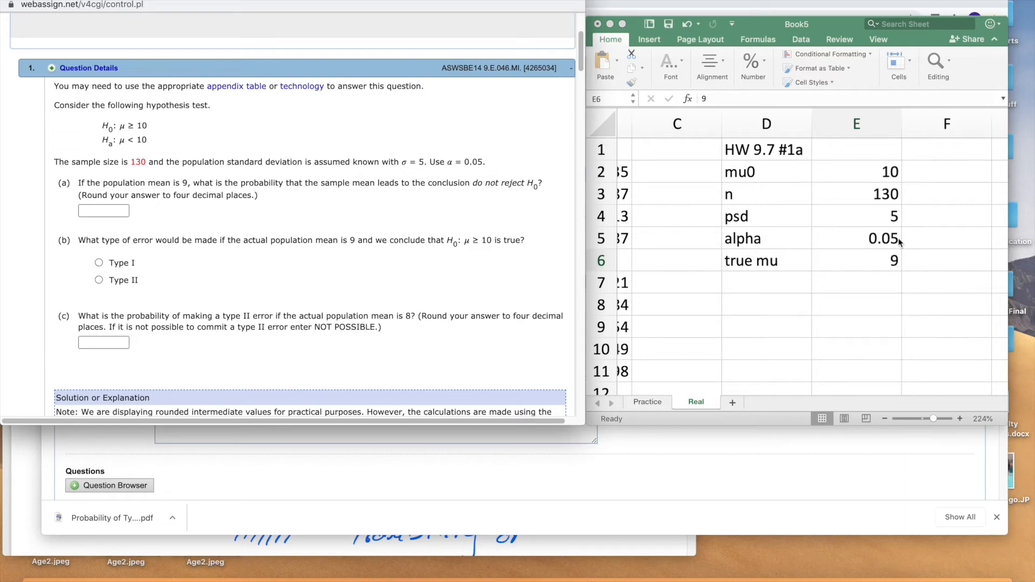
click(859, 171)
drag(860, 171, 862, 261)
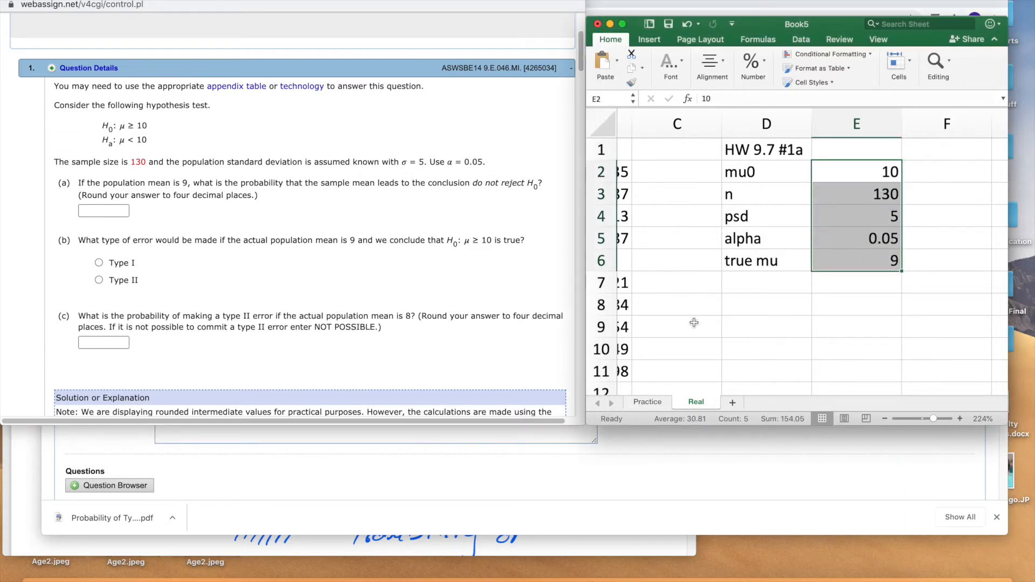
click(723, 316)
Switch to the Probability of Type 2 Errors and Power PDF and move its window beside the WebAssign question.
key(ctrl+Up)
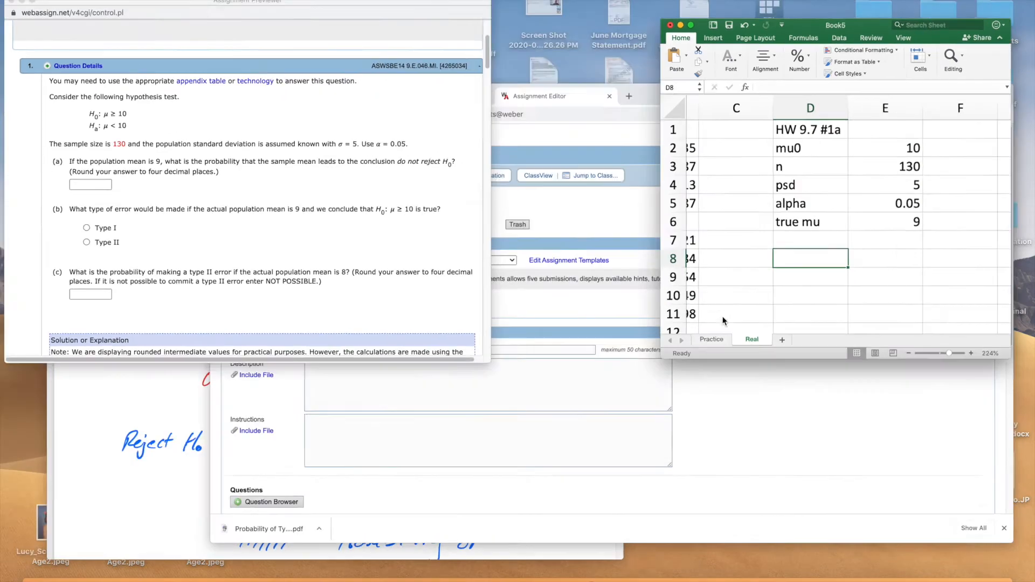
click(454, 401)
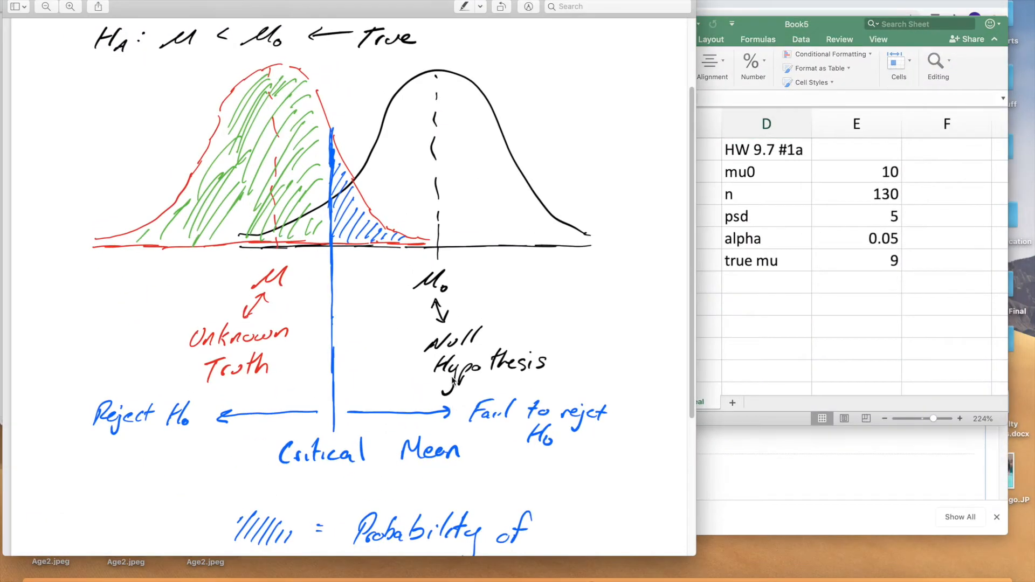
scroll(454, 405, up, 5)
drag(404, 11, 803, 9)
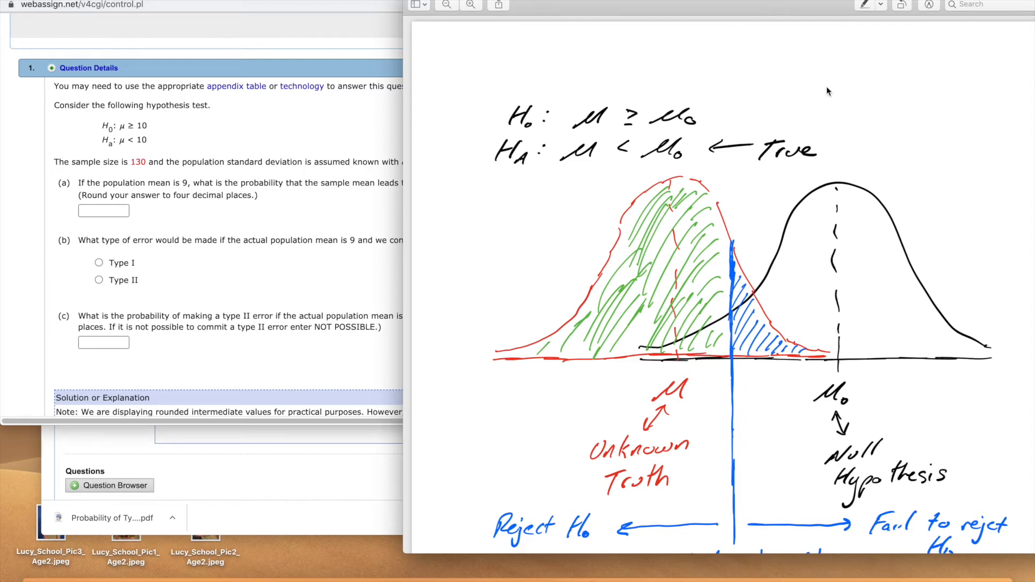
Examine the PDF's two-curve diagram, its critical mean and rejection regions, and the legend for Type 2 error probability and power of the test.
scroll(827, 89, down, 2)
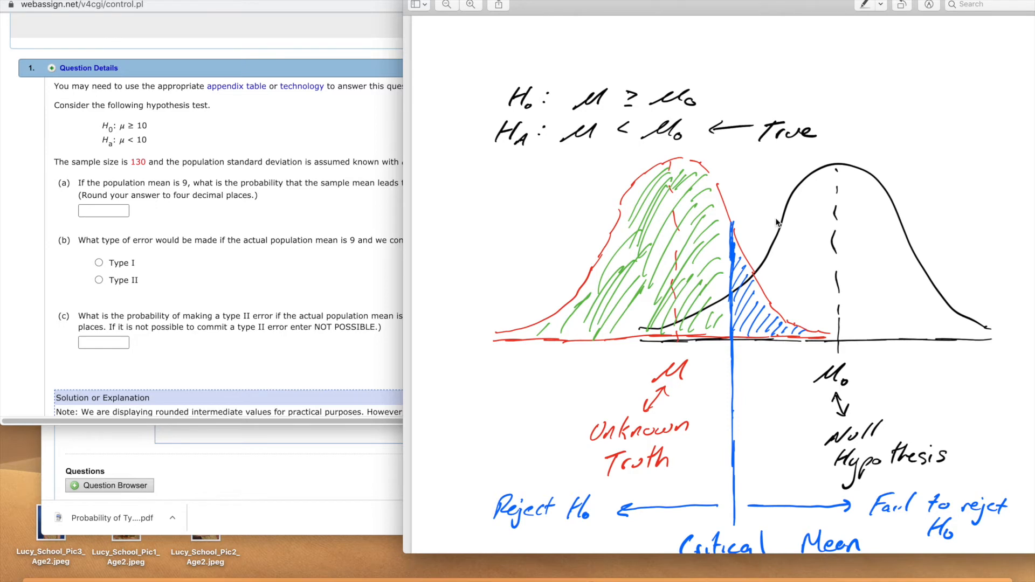
scroll(777, 222, down, 2)
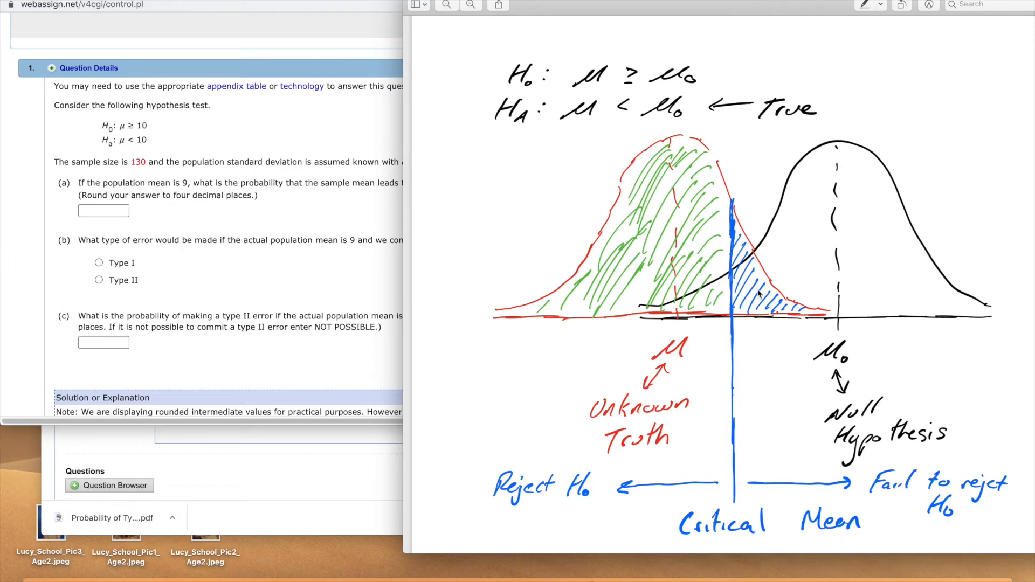
scroll(759, 294, down, 1)
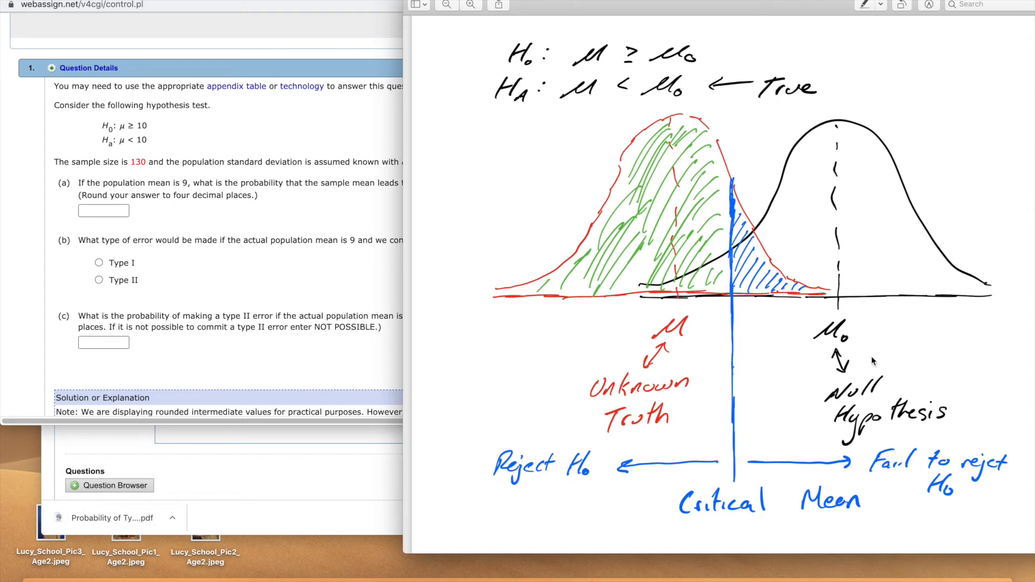
scroll(871, 355, down, 1)
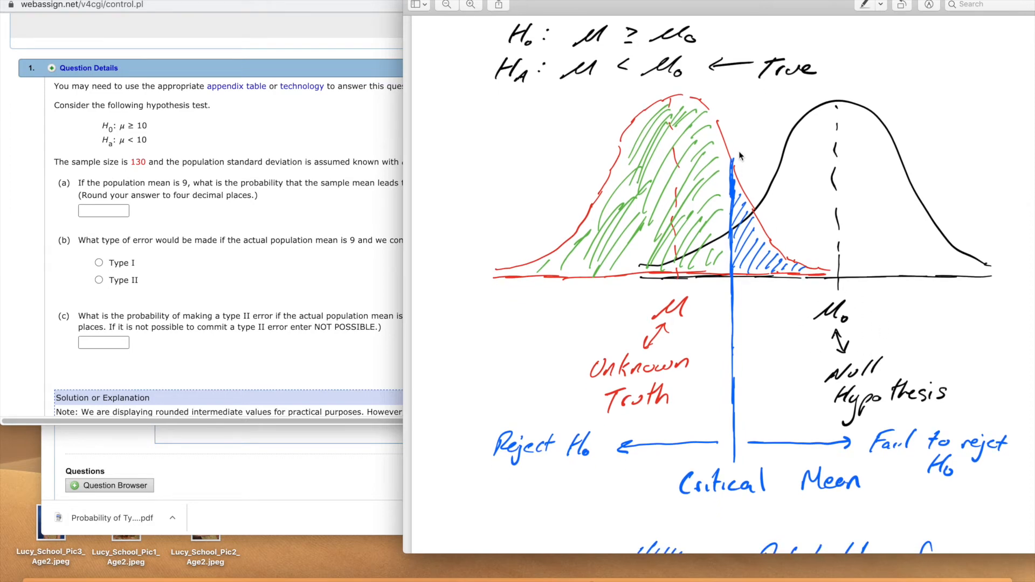
scroll(756, 384, down, 2)
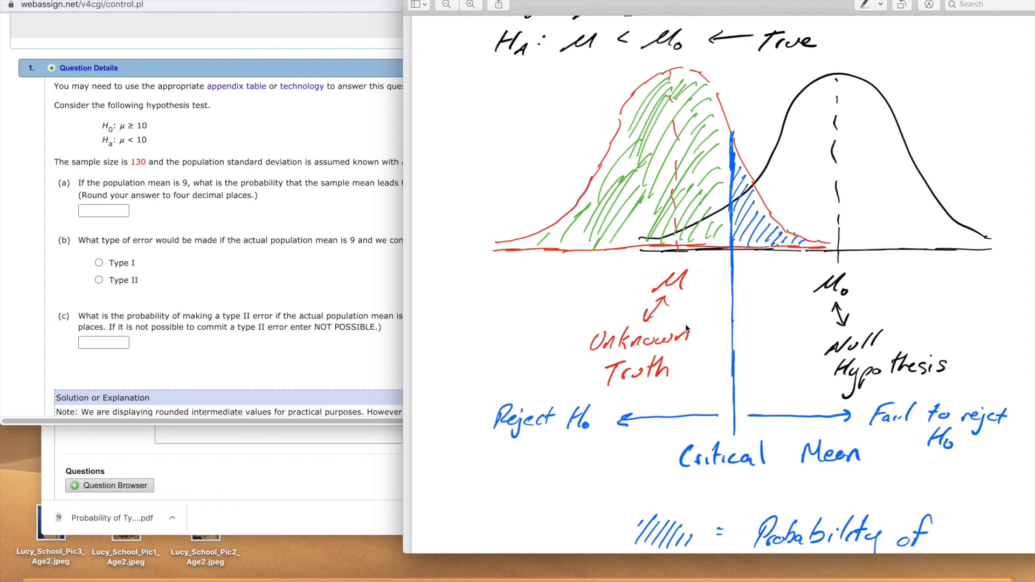
scroll(795, 277, down, 5)
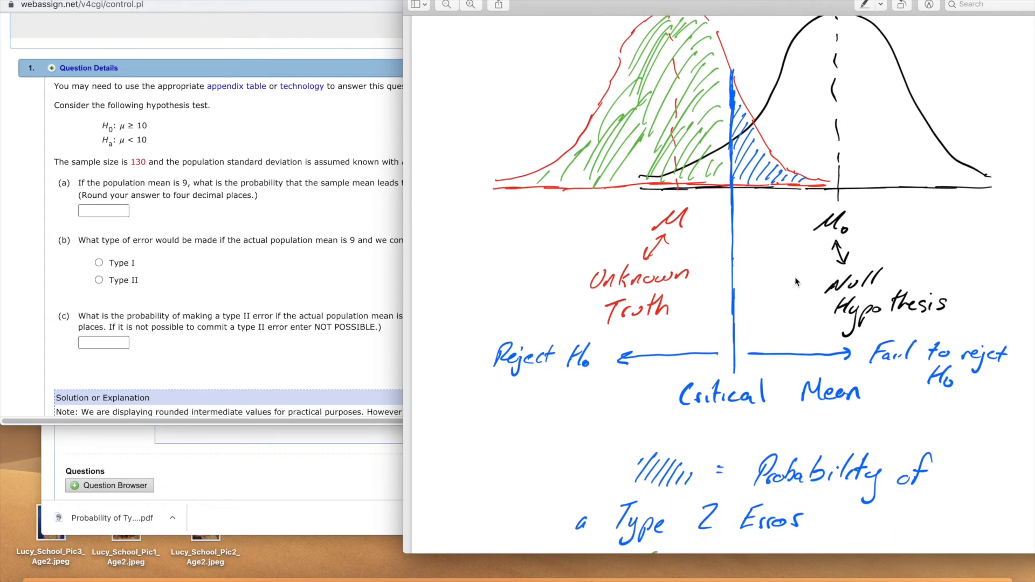
scroll(795, 277, down, 2)
scroll(790, 259, up, 2)
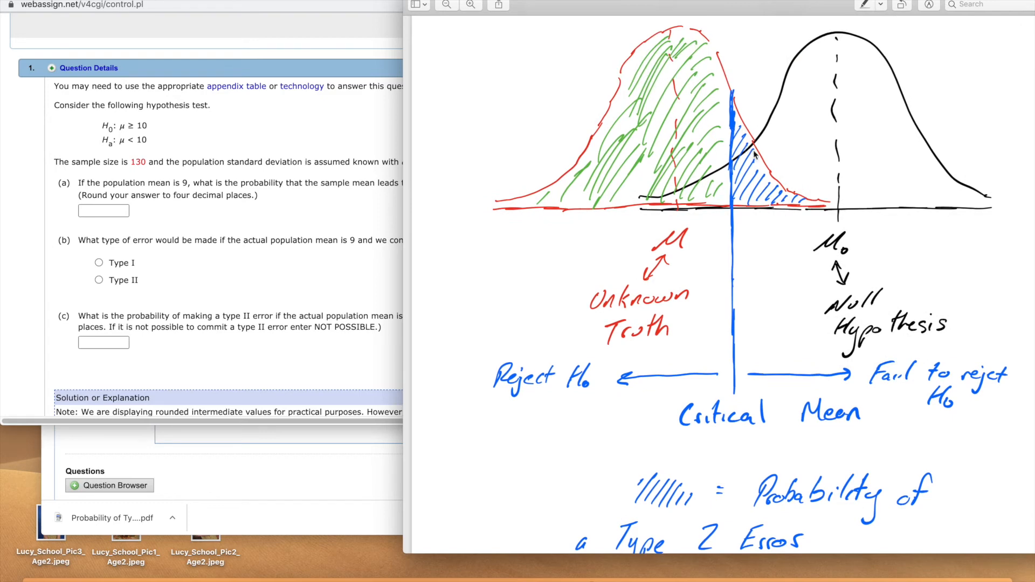
scroll(785, 243, down, 2)
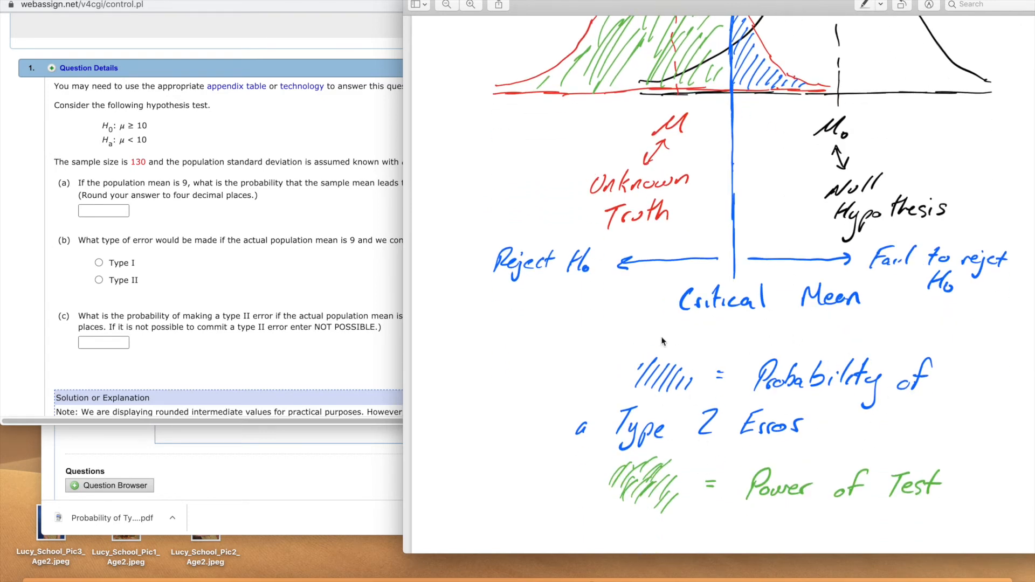
scroll(661, 340, up, 4)
scroll(661, 340, up, 1)
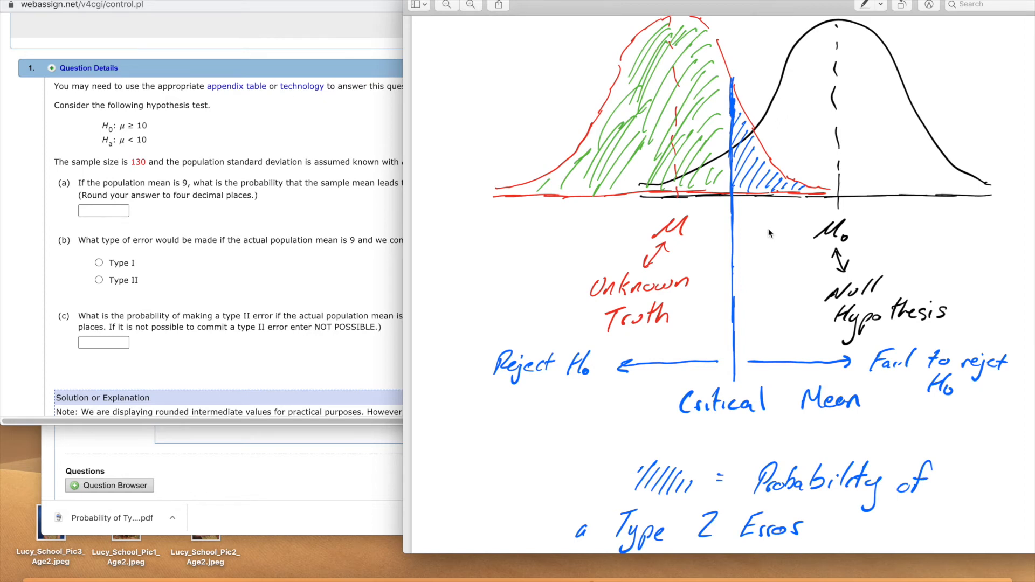
scroll(770, 233, down, 6)
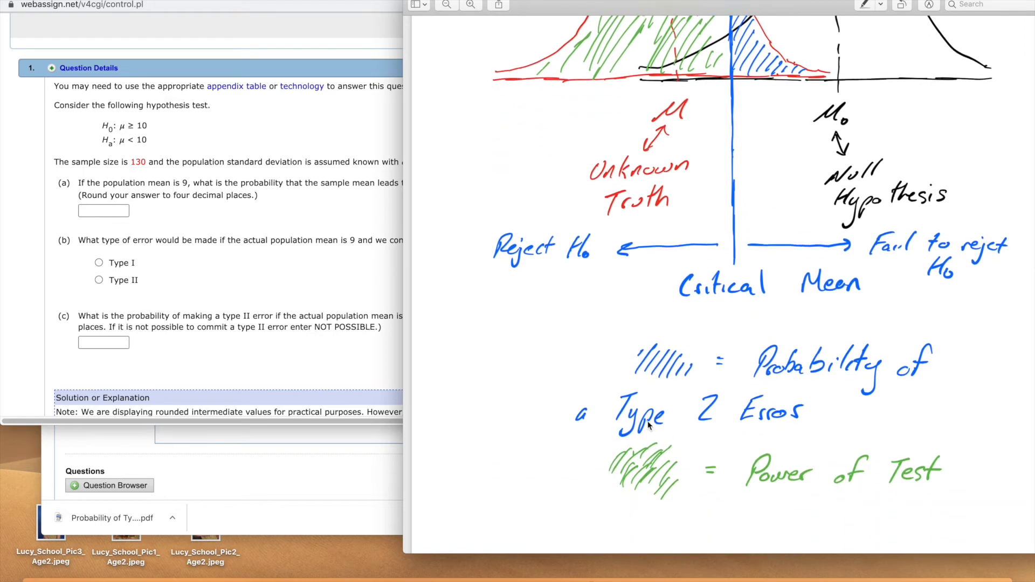
scroll(645, 436, up, 1)
scroll(645, 435, up, 6)
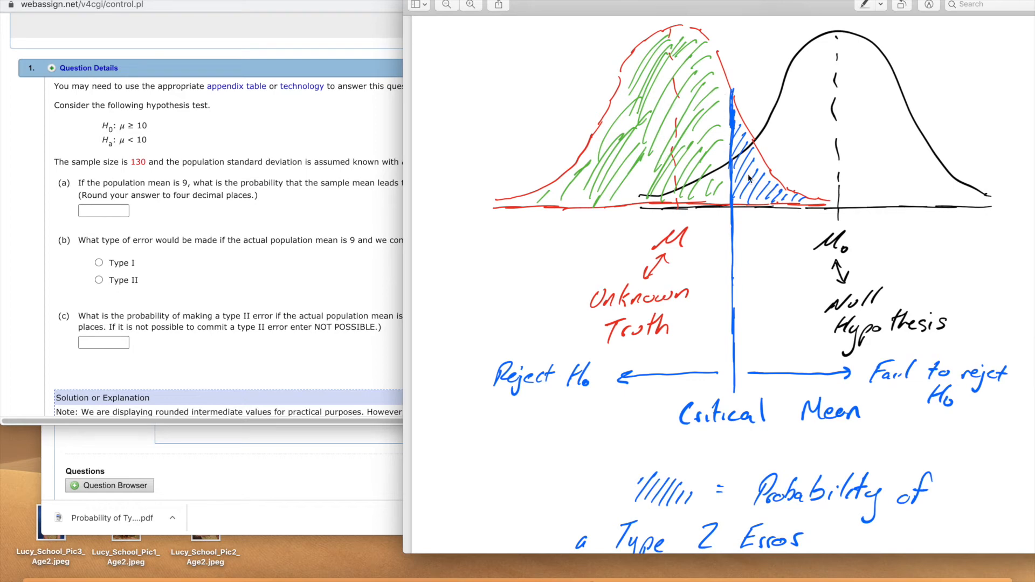
scroll(765, 204, down, 7)
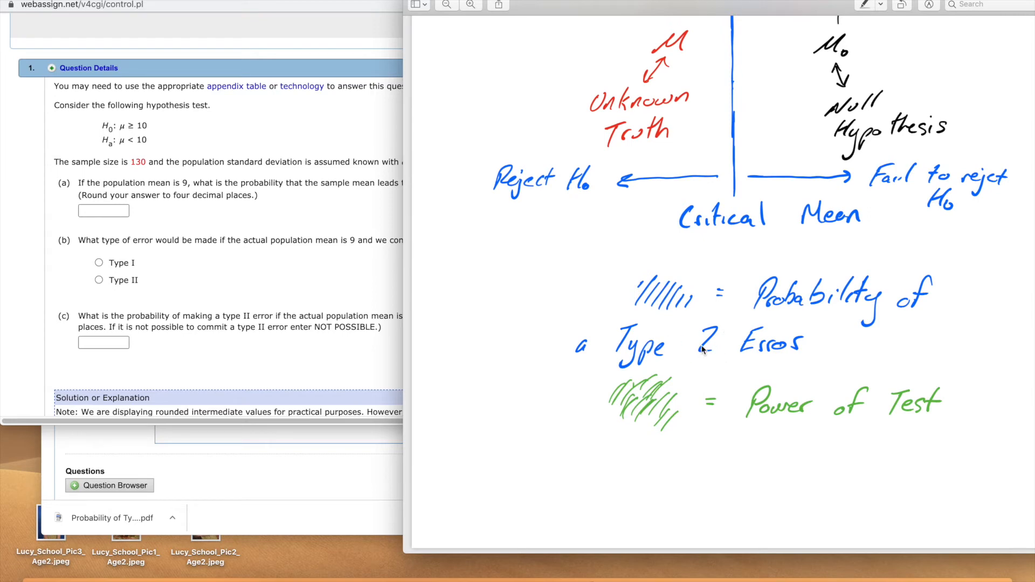
scroll(753, 404, up, 8)
scroll(753, 404, up, 5)
click(756, 337)
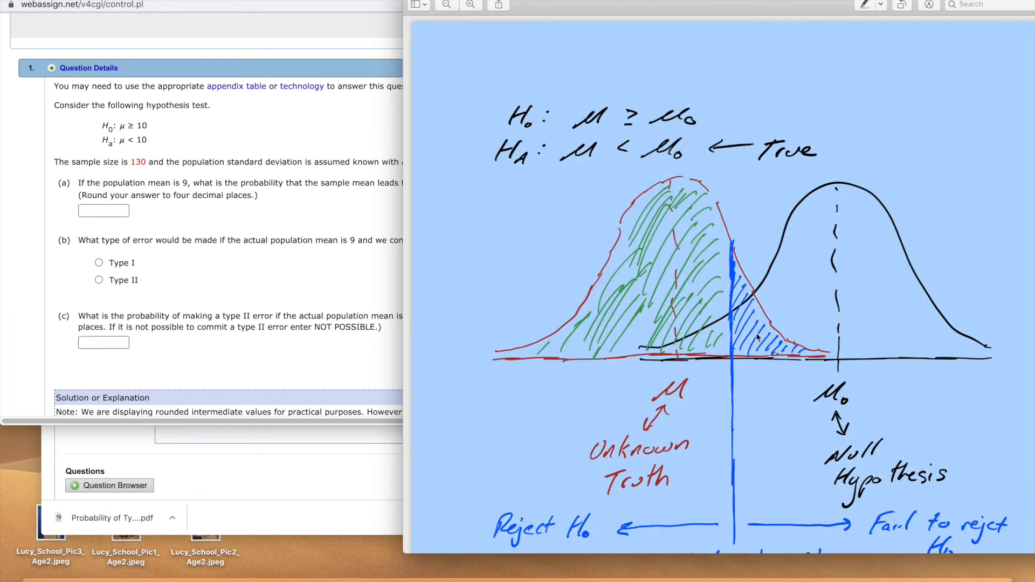
scroll(637, 194, down, 5)
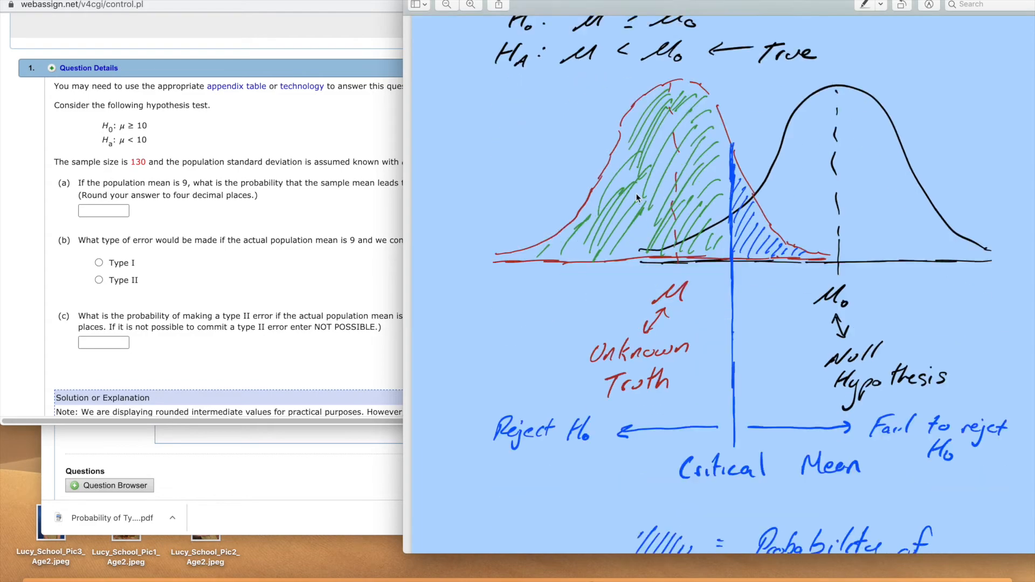
key(ctrl+Up)
click(758, 306)
click(672, 251)
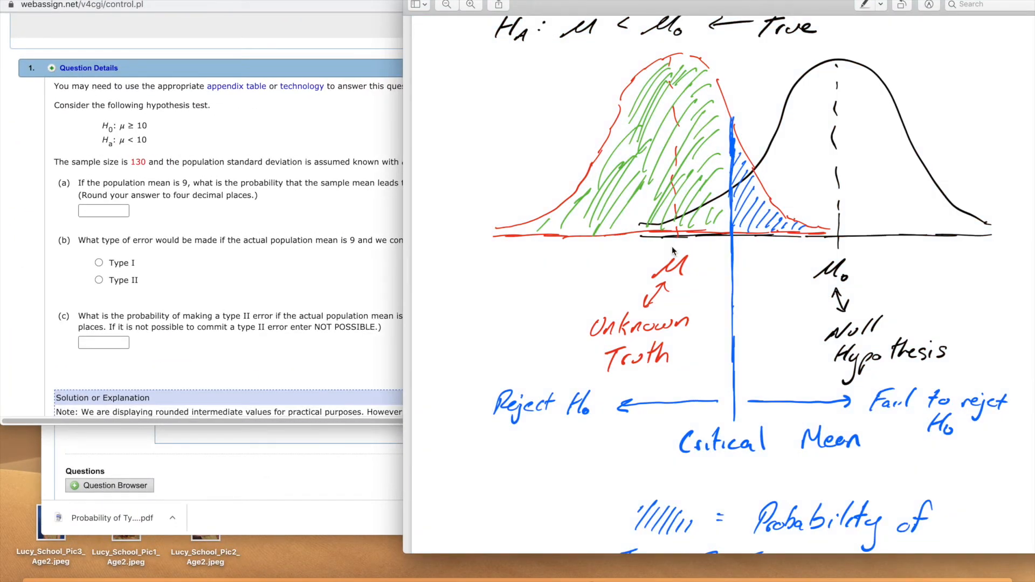
scroll(672, 251, up, 3)
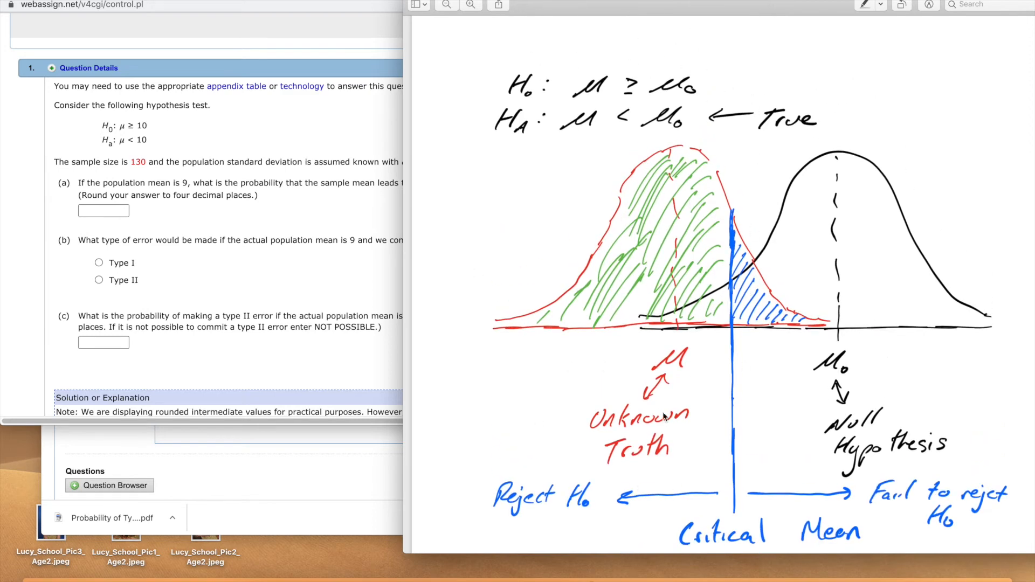
scroll(683, 277, down, 2)
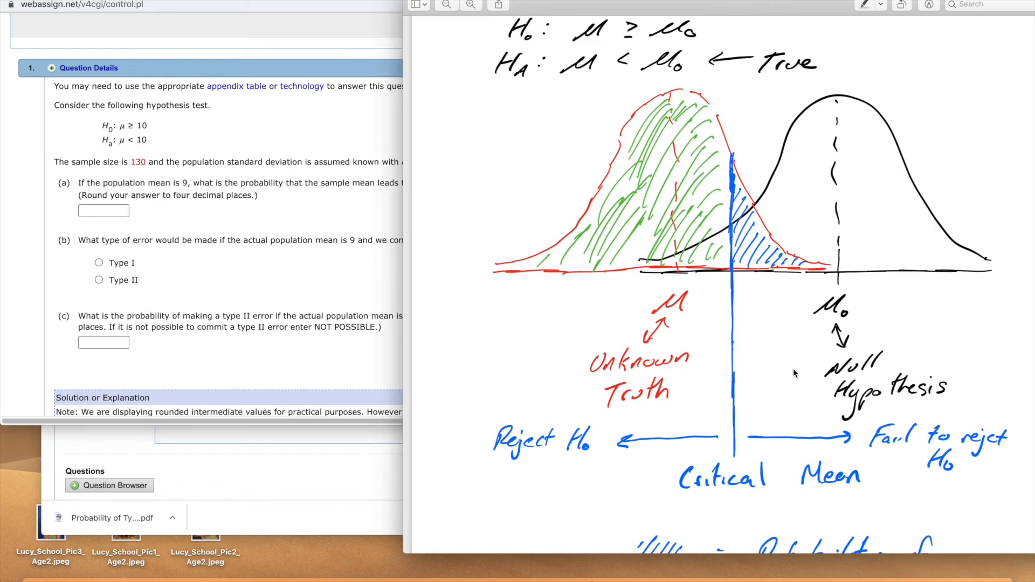
Switch back to the Excel worksheet and select cell D9 below the entered values.
key(ctrl+Up)
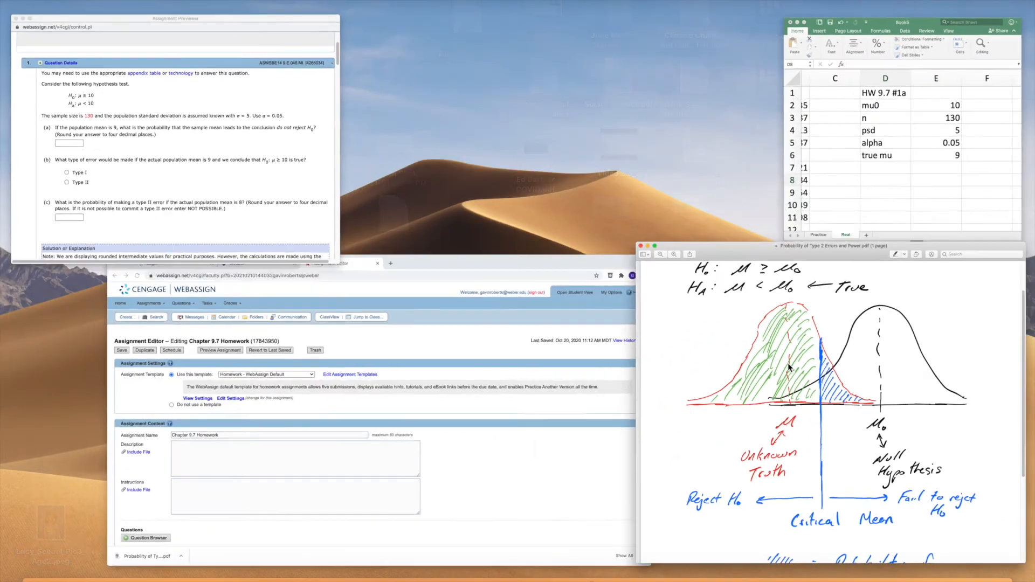
click(769, 206)
scroll(768, 210, right, 1)
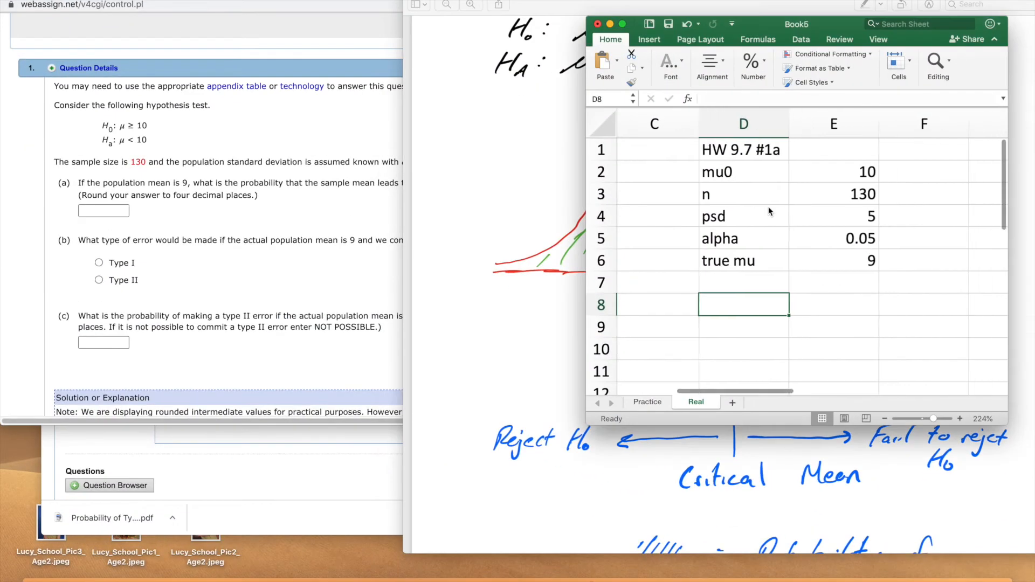
scroll(768, 210, down, 1)
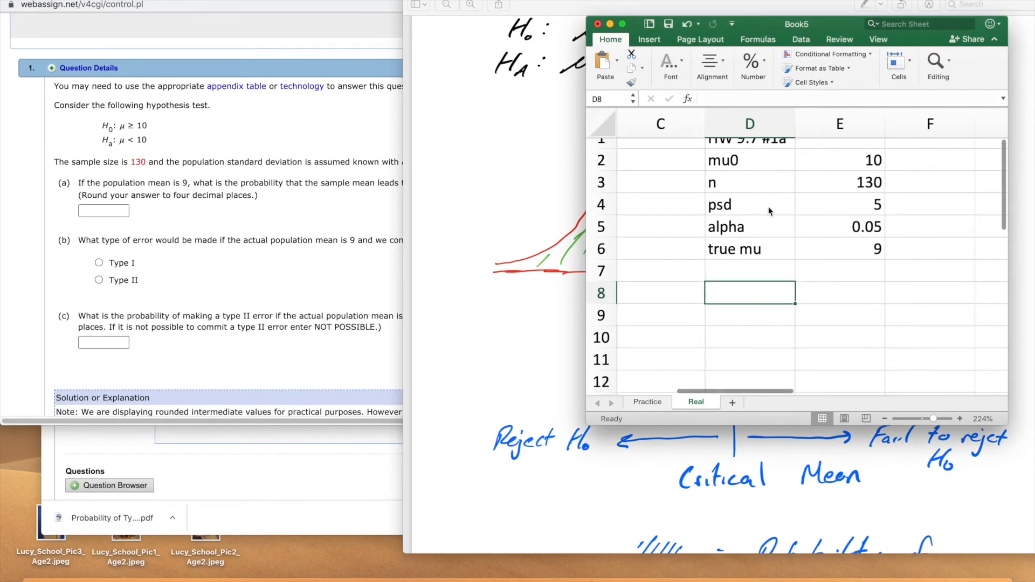
click(722, 321)
Check the critical mean's place in the PDF diagram once more and return to the Excel worksheet.
click(496, 295)
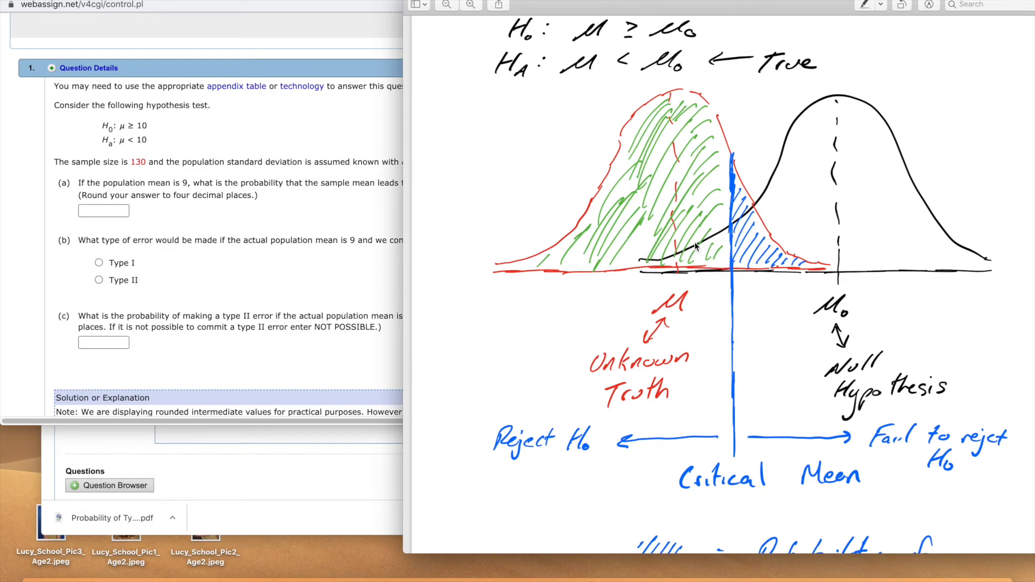
key(ctrl+Up)
click(833, 182)
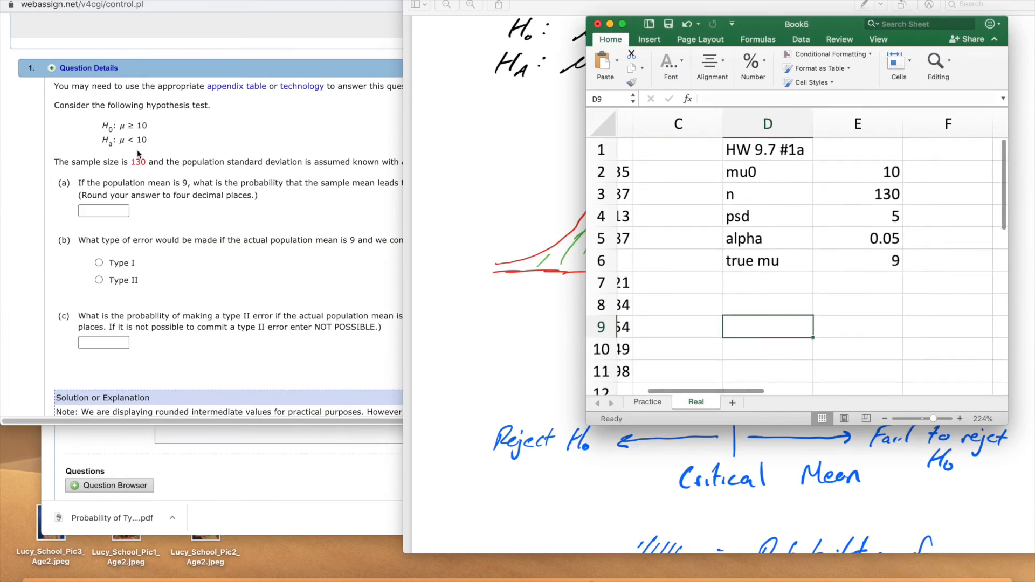
click(878, 238)
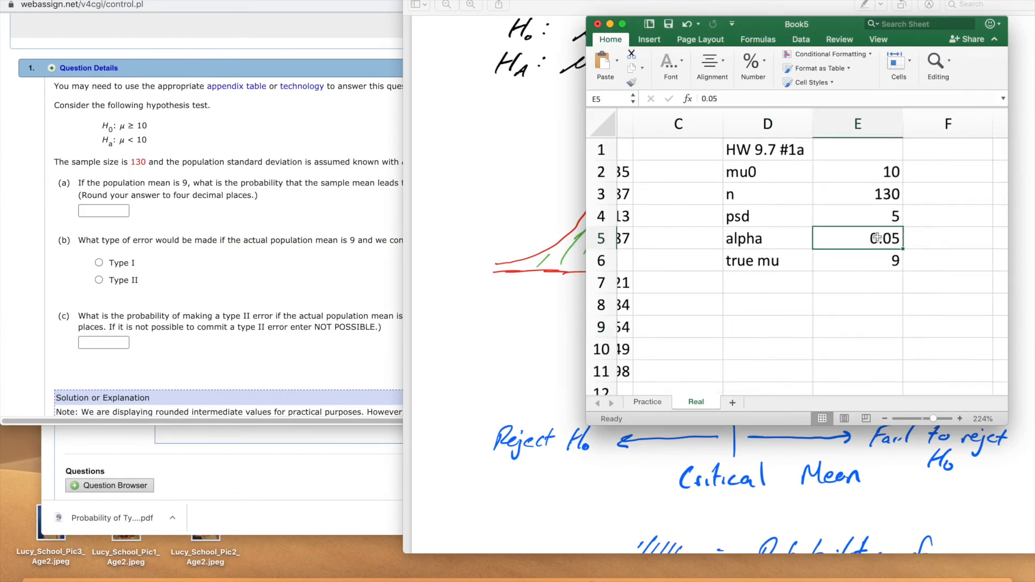
click(775, 302)
text(cr)
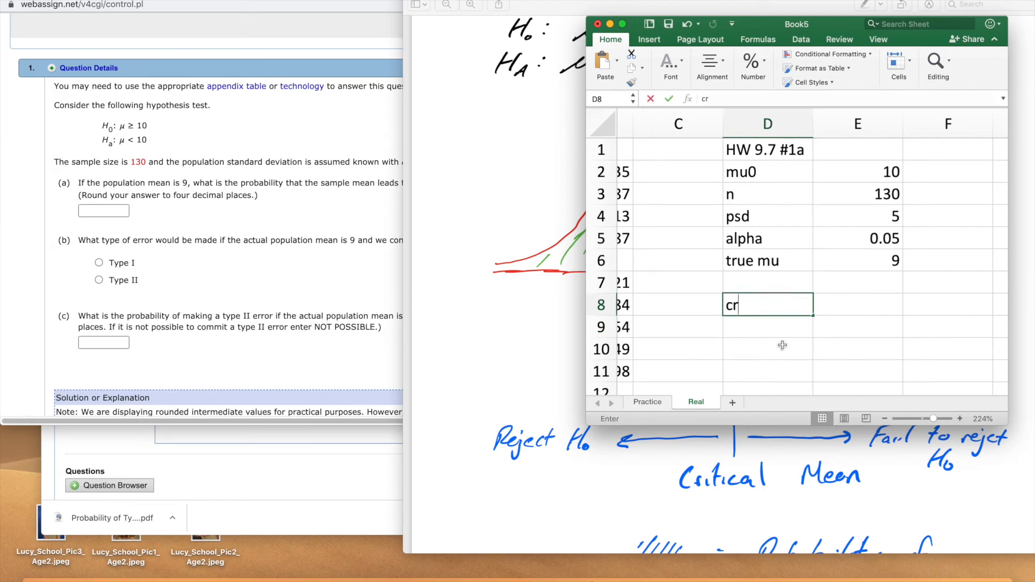
text(itical)
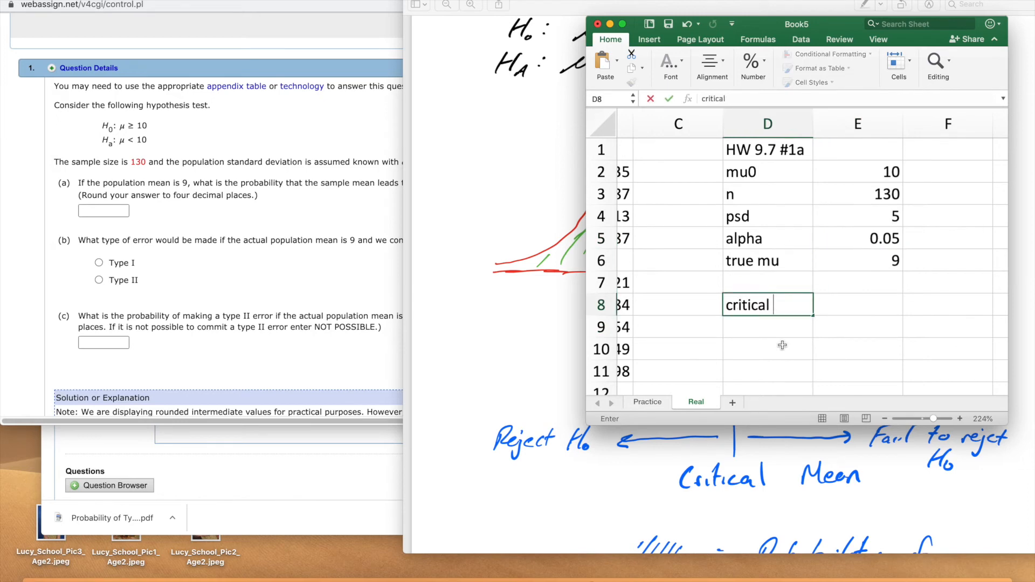
key(BackSpace)
key(BackSpace)
key(BackSpace)
key(BackSpace)
key(BackSpace)
key(BackSpace)
key(BackSpace)
key(BackSpace)
key(BackSpace)
click(782, 345)
Label D7 se and compute the standard error beside it in E7 with =E4/SQRT(E3).
click(759, 284)
click(760, 310)
click(768, 283)
text(se)
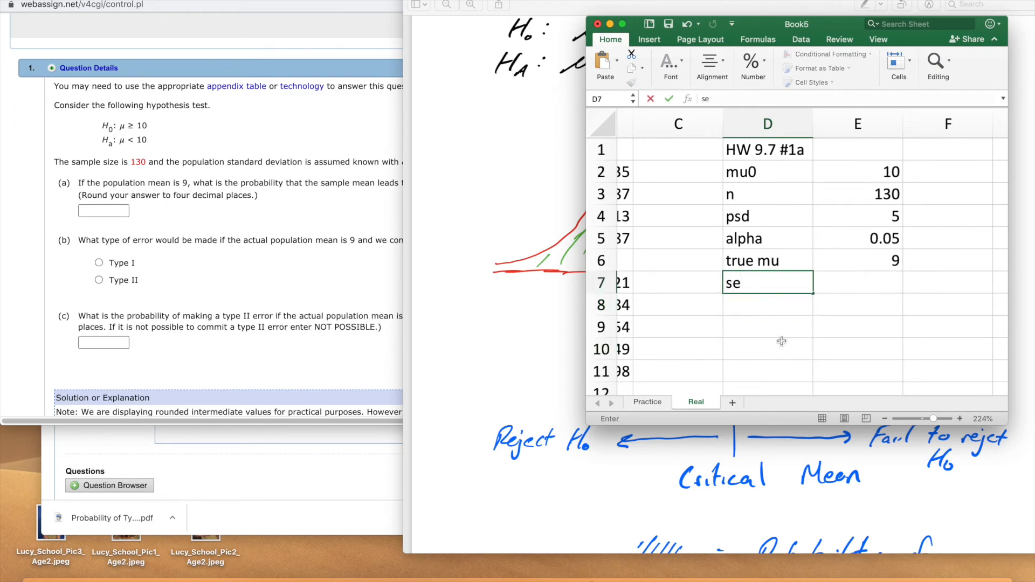
key(Tab)
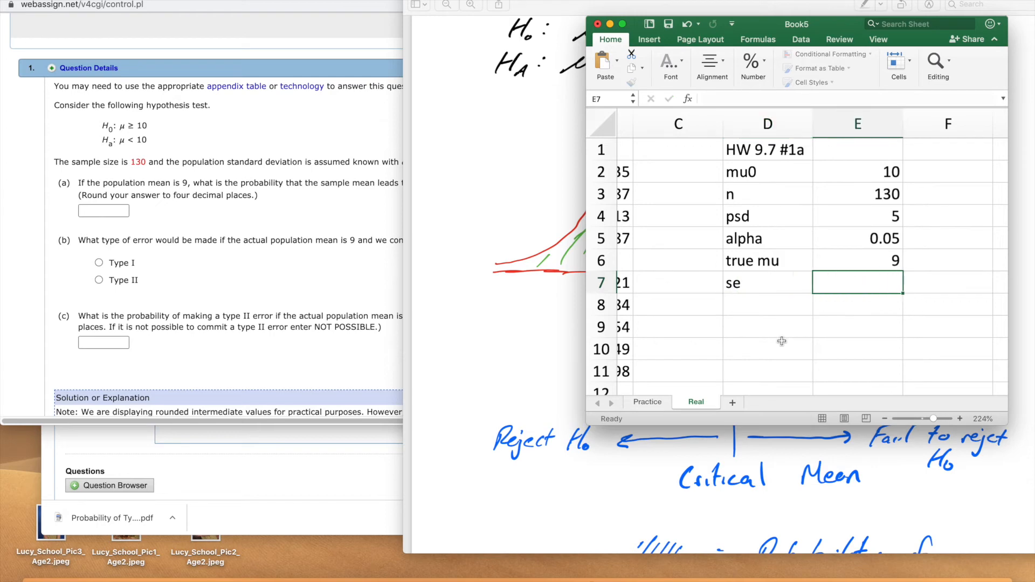
text(=)
click(869, 220)
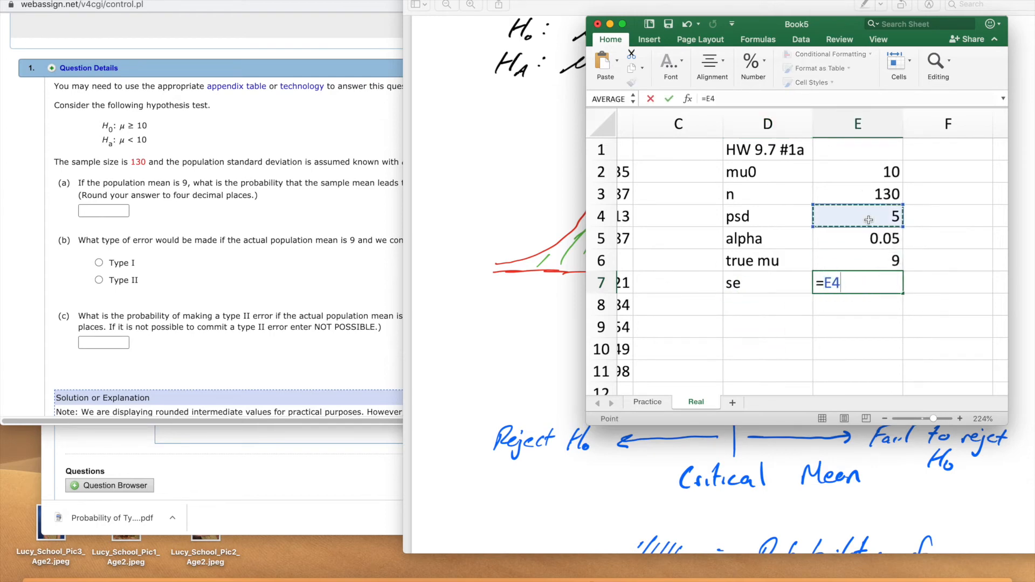
text(/sqrt)
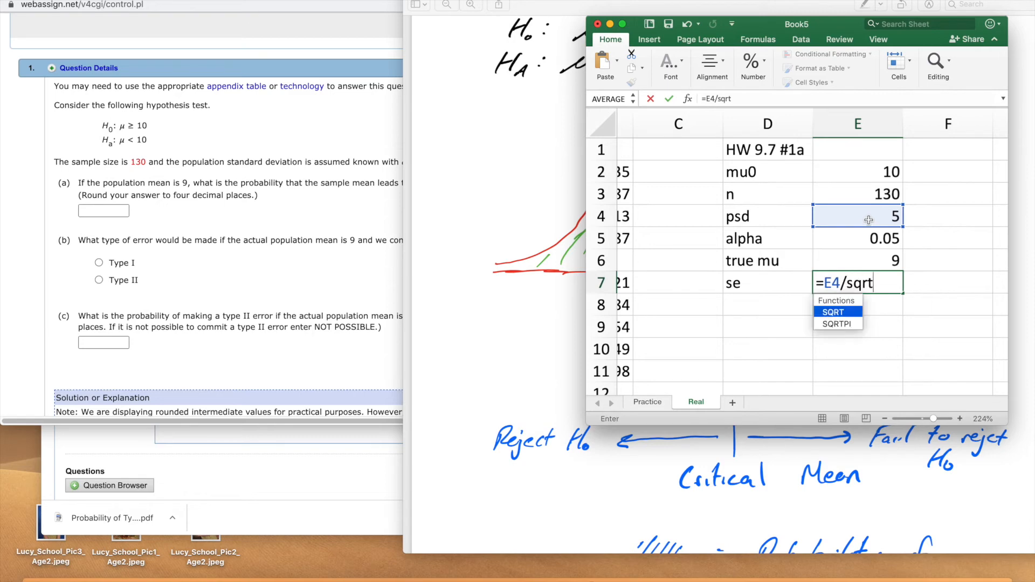
text(()
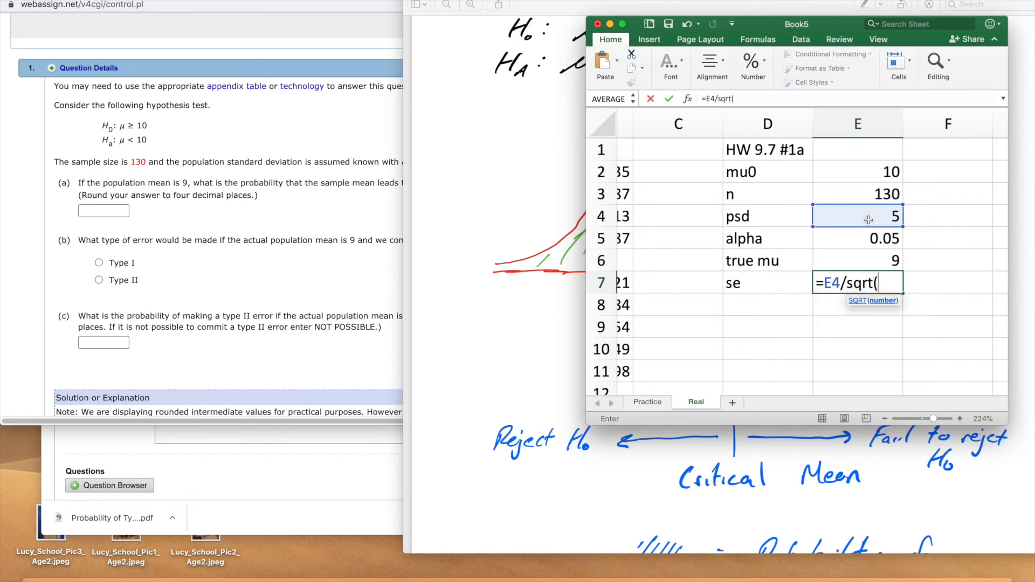
click(867, 194)
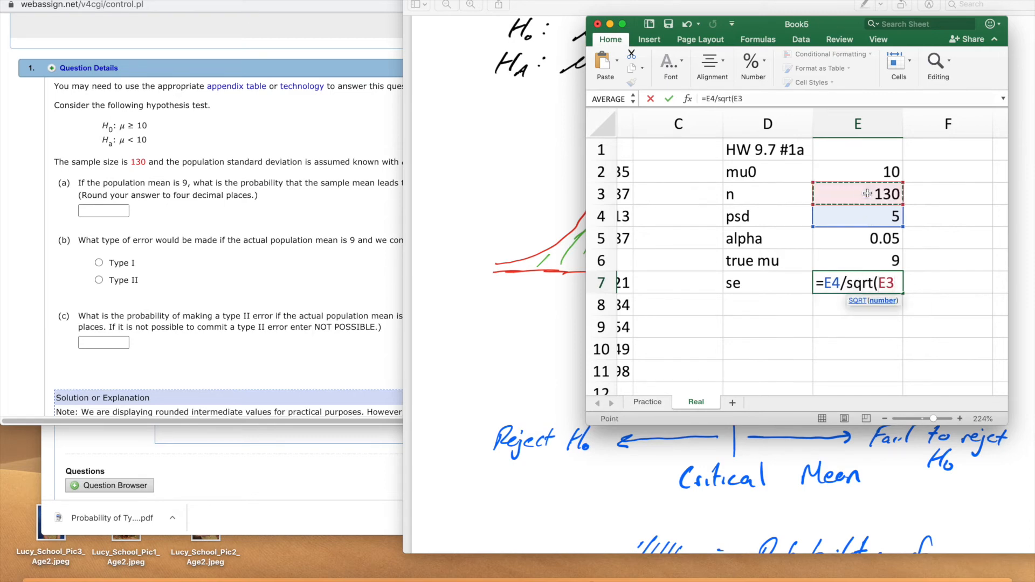
text())
key(Return)
Enter the label critical mean in cell D9, leaving a blank row below the standard error.
scroll(852, 227, down, 1)
scroll(839, 239, up, 1)
scroll(839, 240, down, 1)
click(763, 307)
text(critical mean)
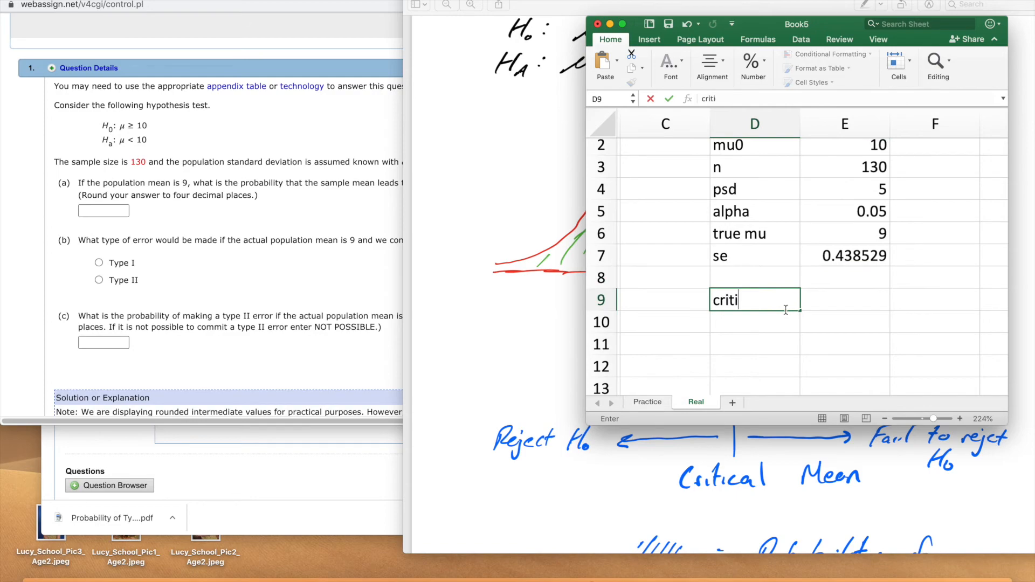
click(864, 322)
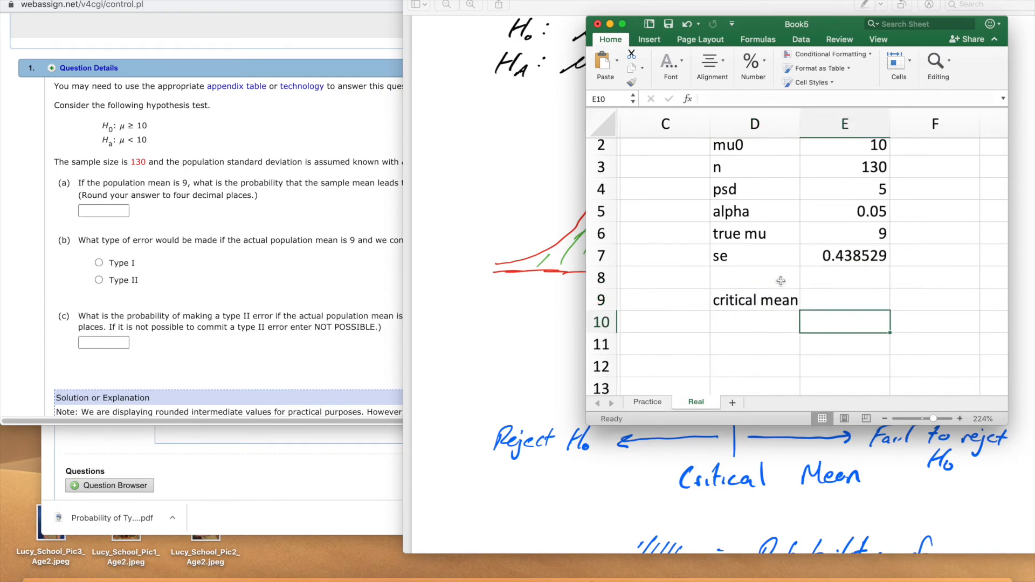
Check the critical mean's position relative to the null hypothesis curve in the PDF diagram and return to the Excel worksheet.
key(ctrl+Up)
click(839, 397)
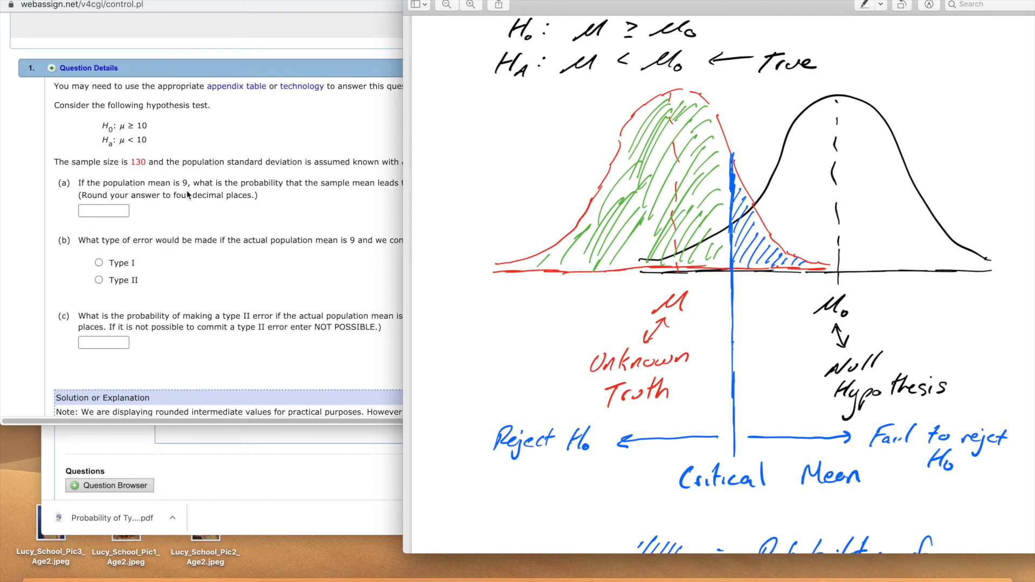
key(ctrl+Up)
click(808, 146)
Start a NORM.INV formula in E9 with the alpha cell E5 as its probability, consulting the PDF diagram.
click(841, 255)
click(844, 299)
text(=)
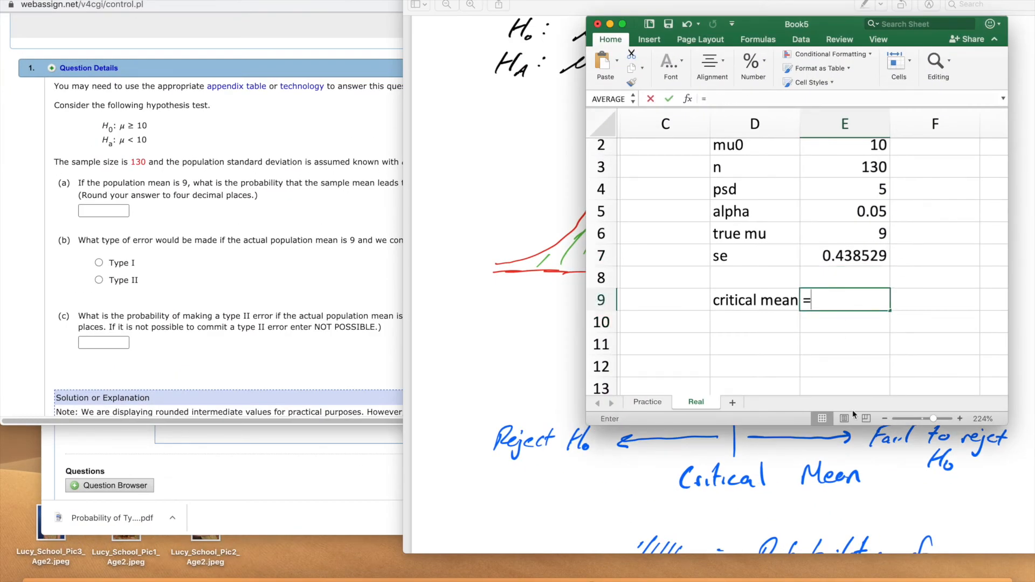
text(norm.d)
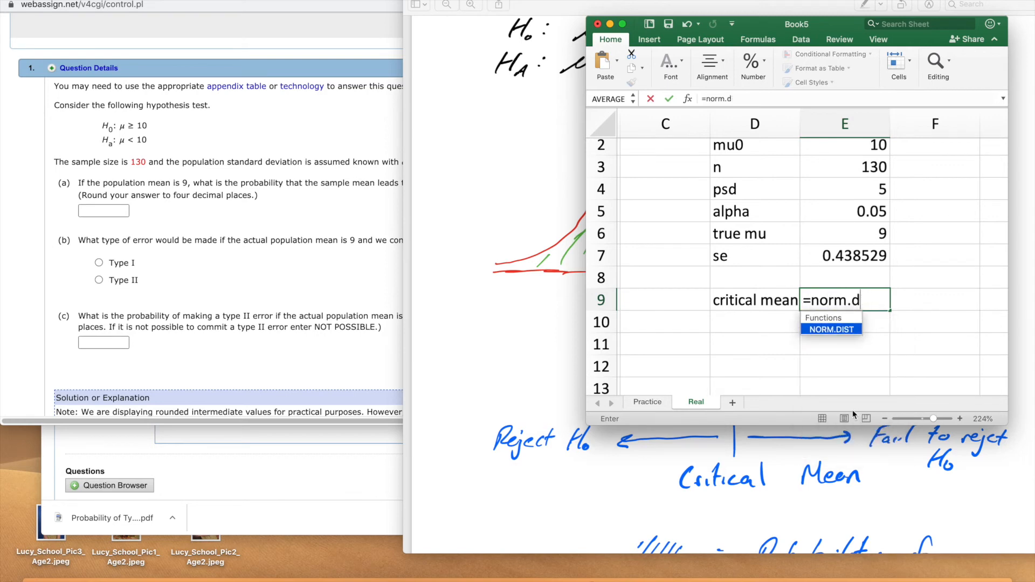
key(BackSpace)
text(inv()
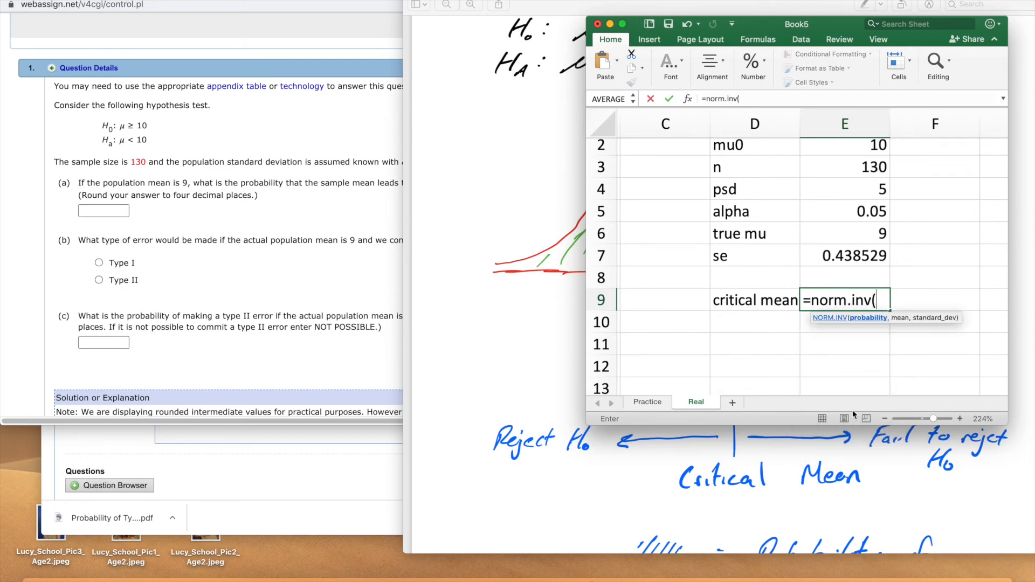
key(ctrl+Up)
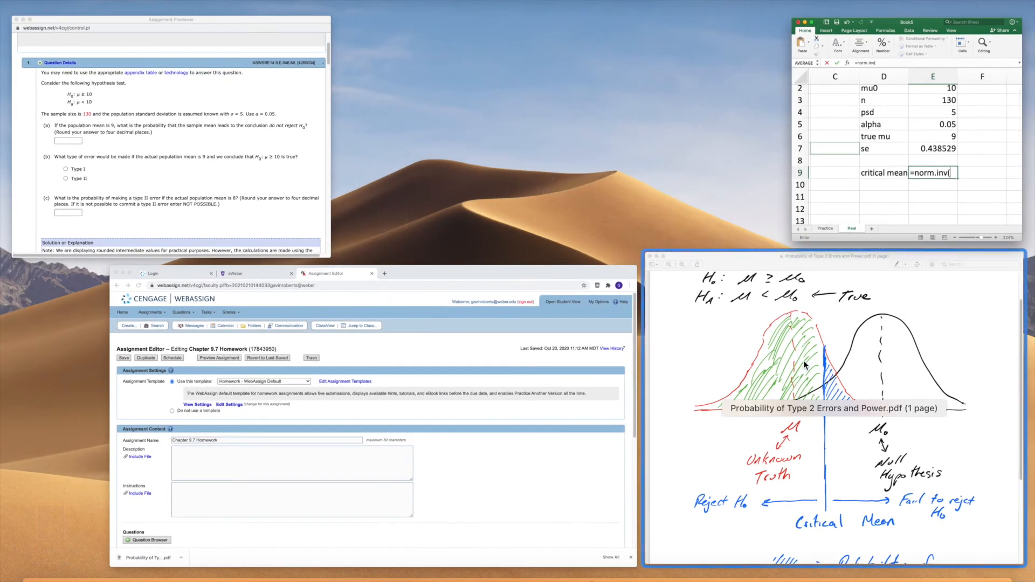
click(877, 204)
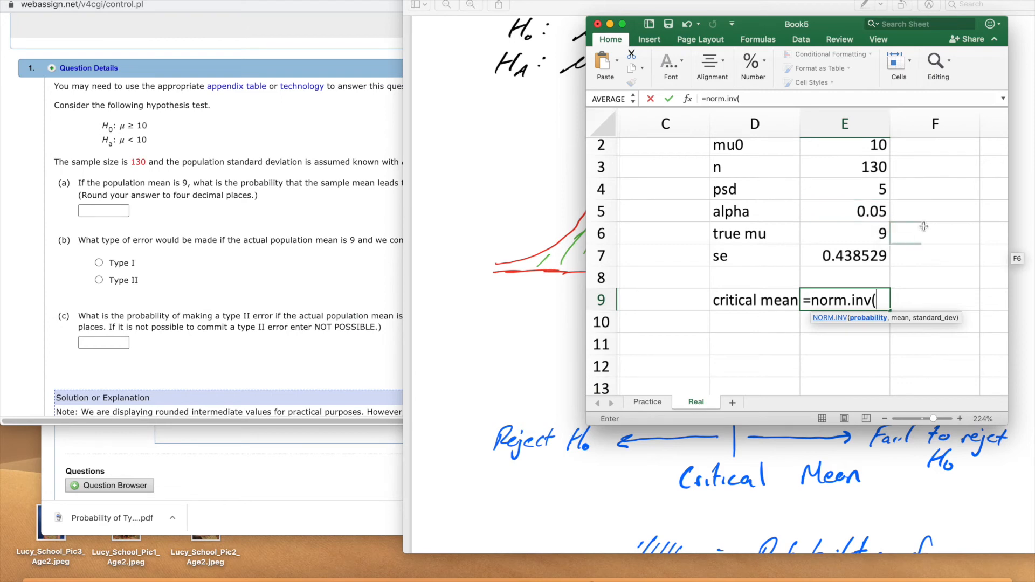
click(868, 212)
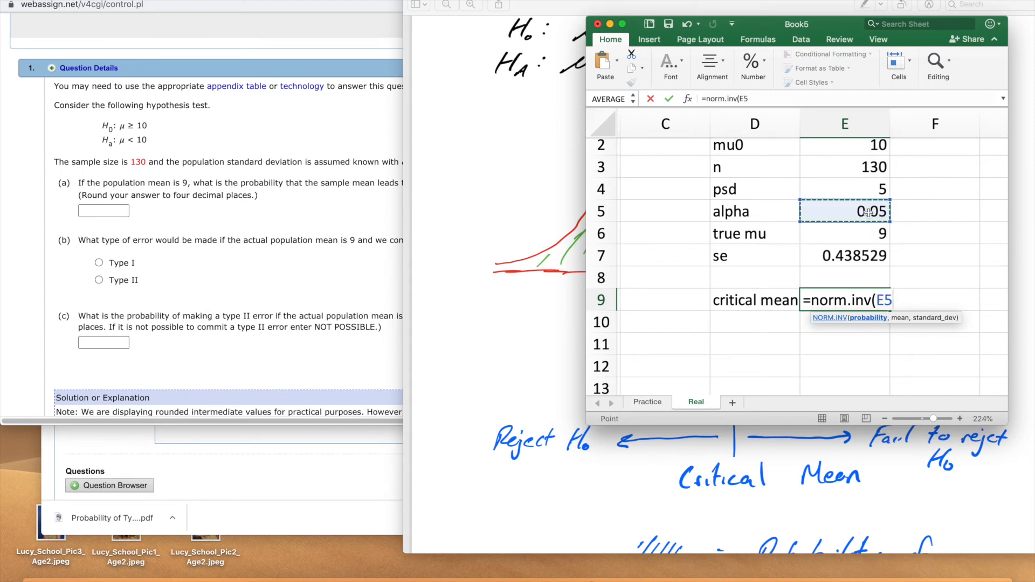
text(,)
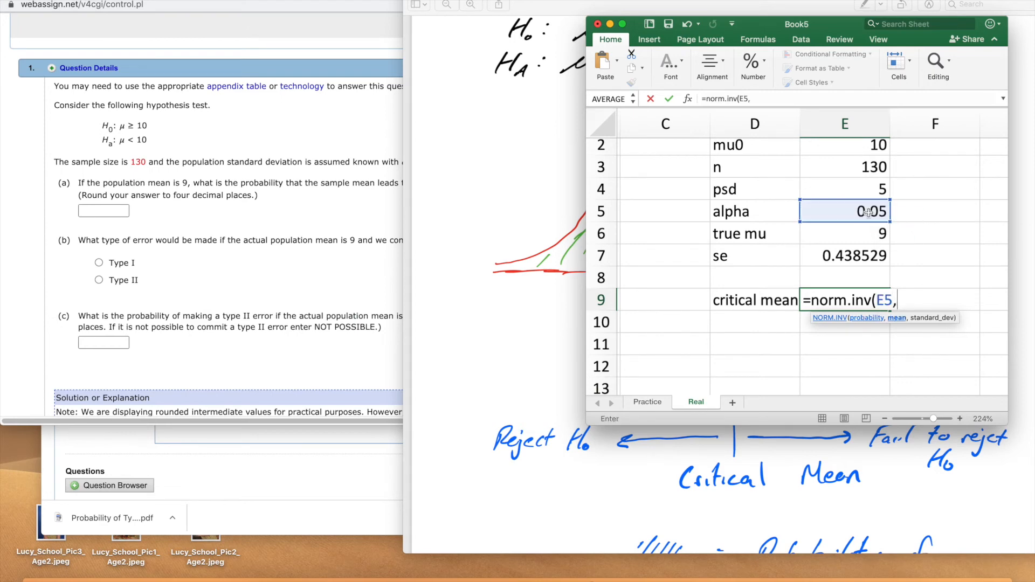
Check the null mean in the PDF diagram and complete the E9 formula with mean 10 and standard deviation E7.
key(ctrl+Up)
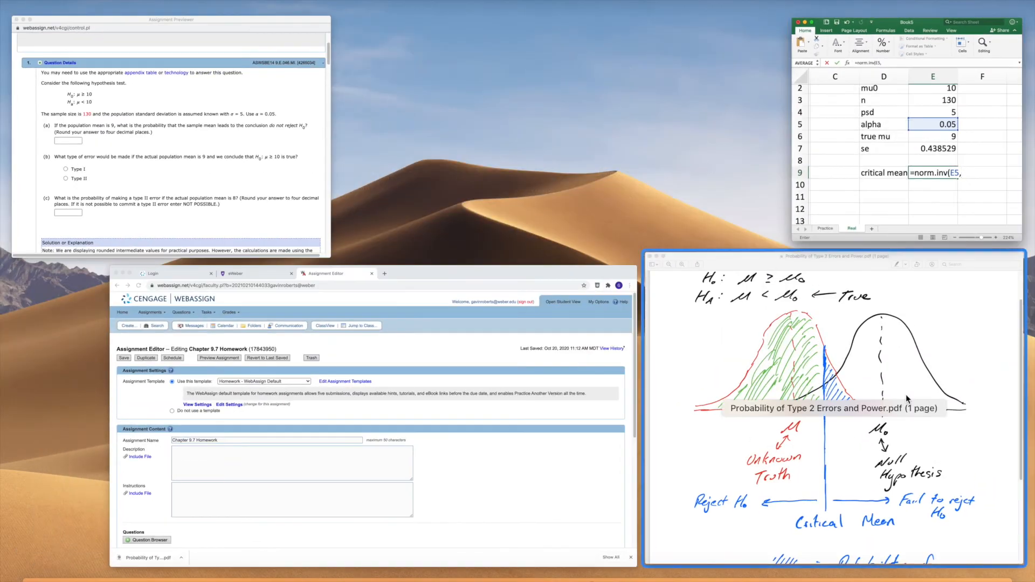
click(905, 394)
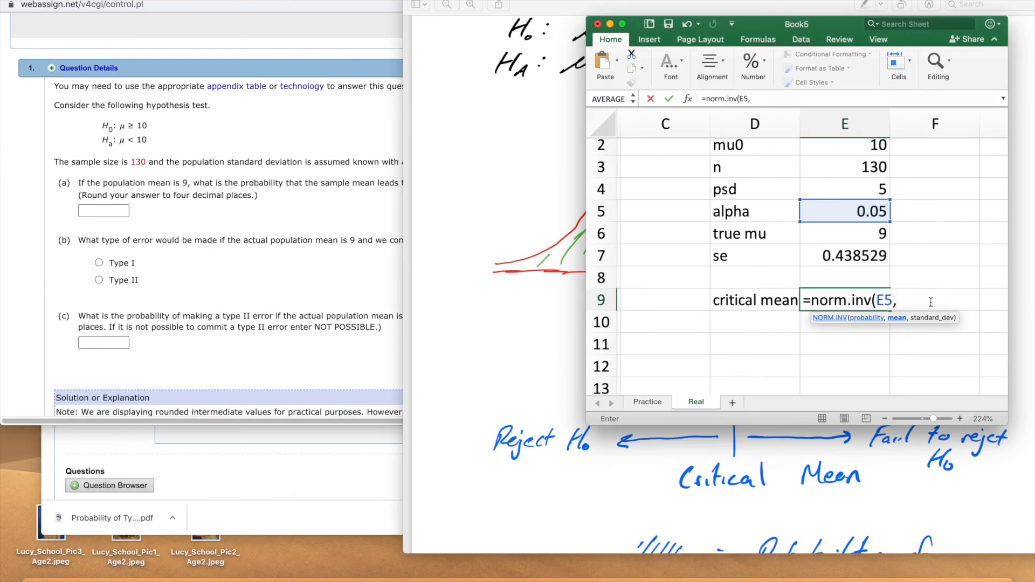
text(10,)
click(870, 257)
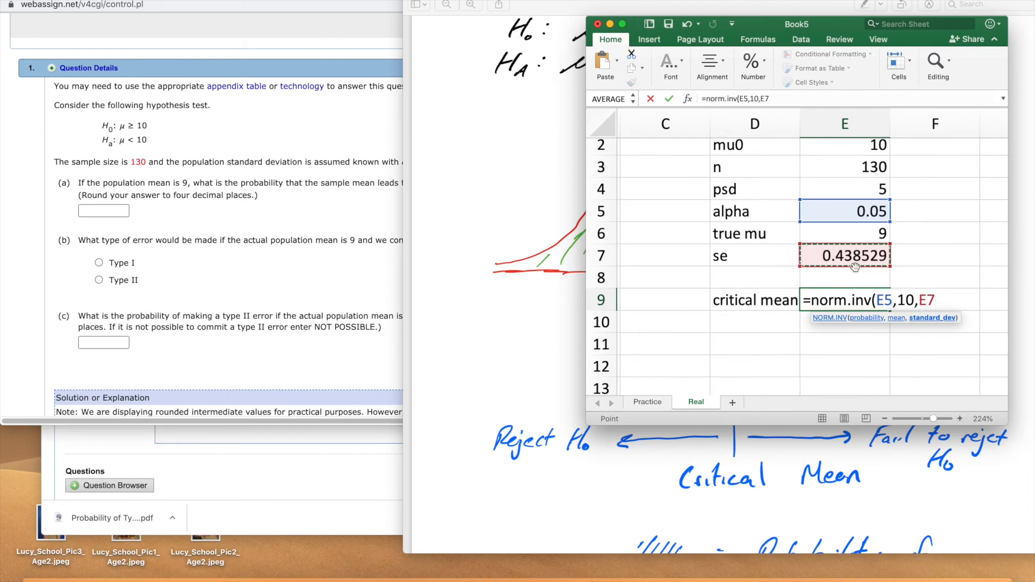
text())
key(Return)
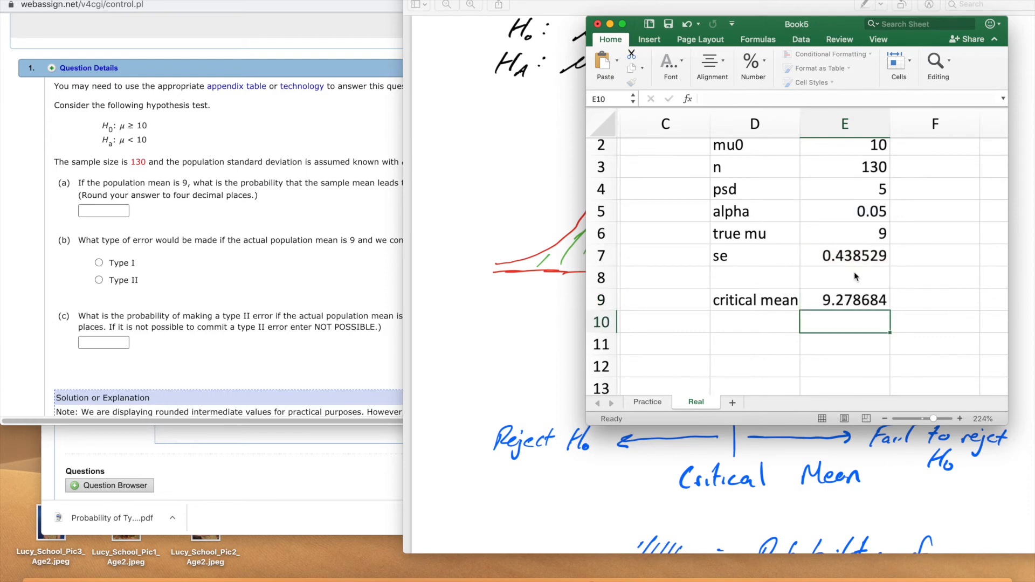
Select the critical mean result in E9, compare it with the PDF diagram, and return to the Excel worksheet.
click(856, 351)
click(850, 312)
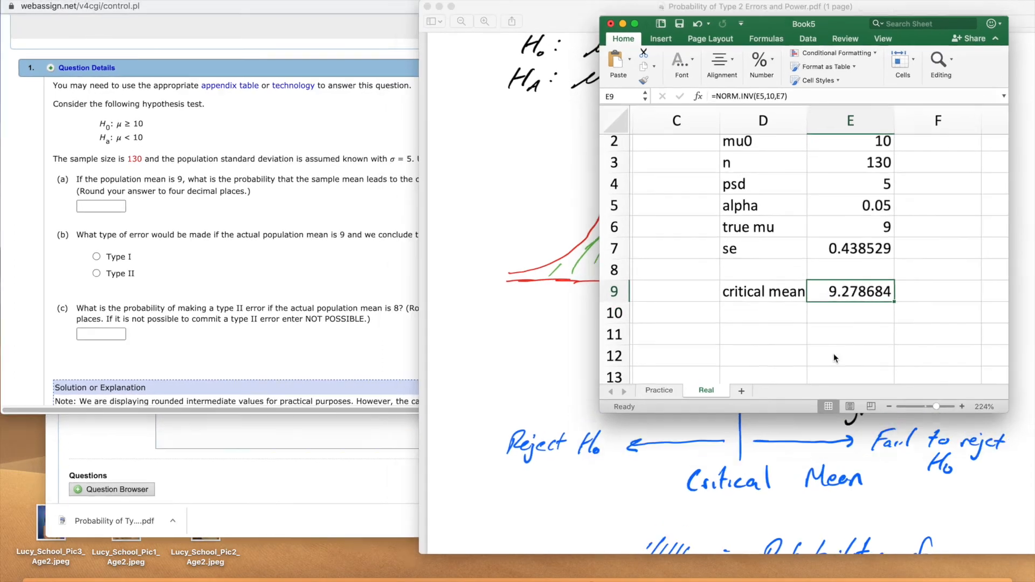
key(ctrl+Up)
click(755, 376)
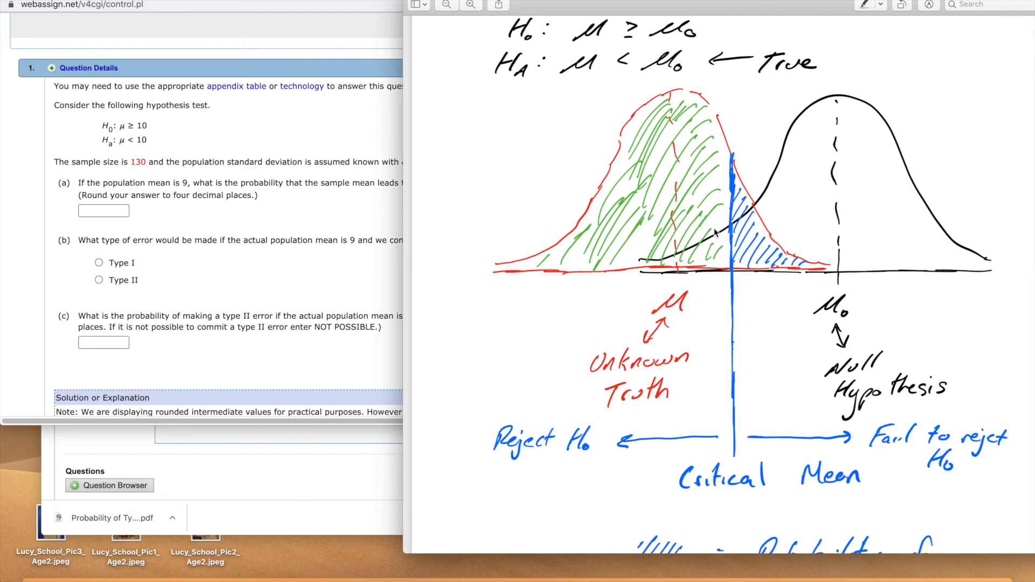
key(ctrl+Up)
click(931, 154)
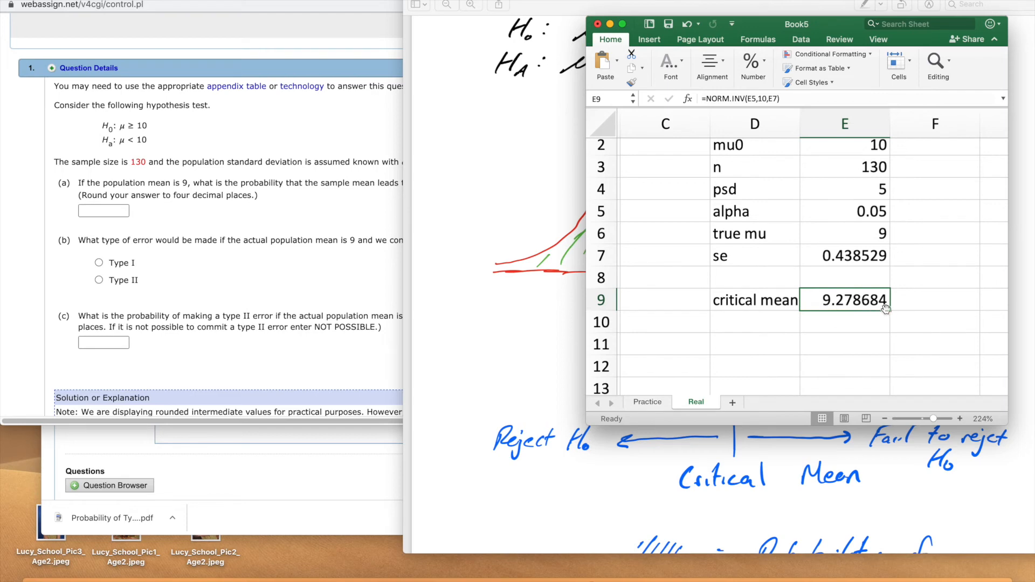
Review the null mean, standard error and alpha cells that the critical mean calculation is based on.
scroll(865, 266, up, 1)
scroll(865, 265, left, 1)
click(868, 176)
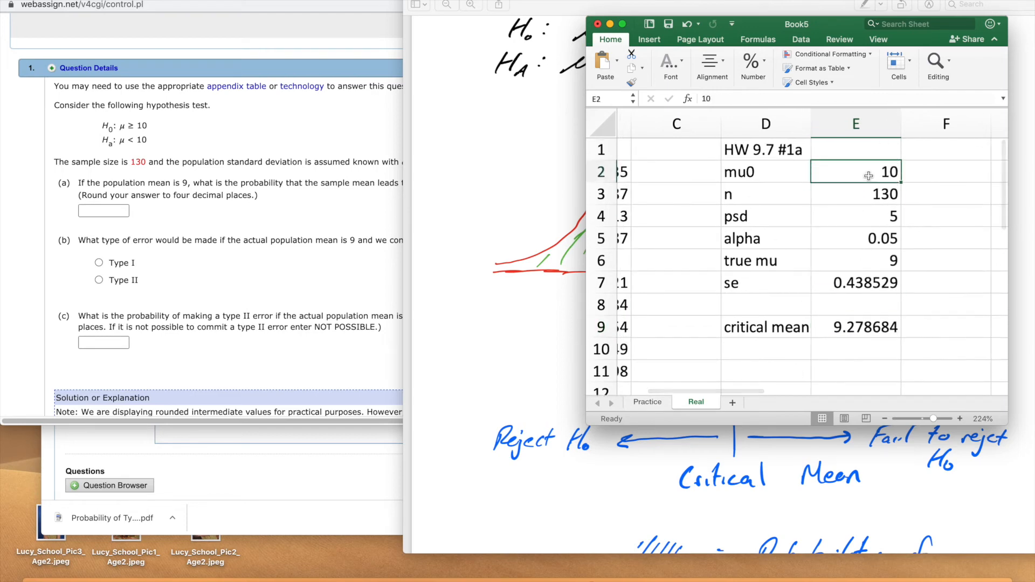
click(868, 287)
scroll(951, 239, down, 1)
scroll(950, 239, left, 1)
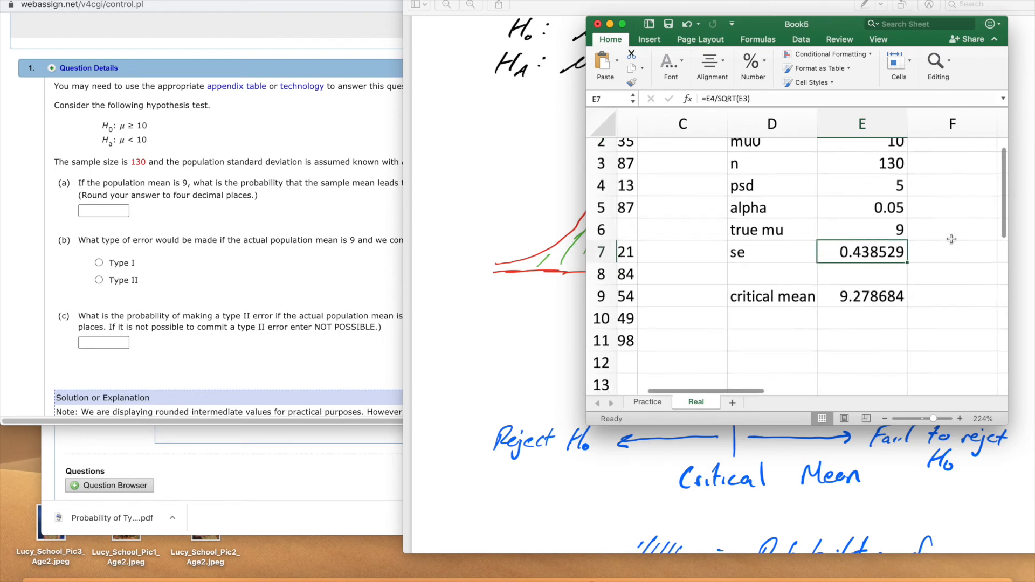
scroll(931, 324, down, 1)
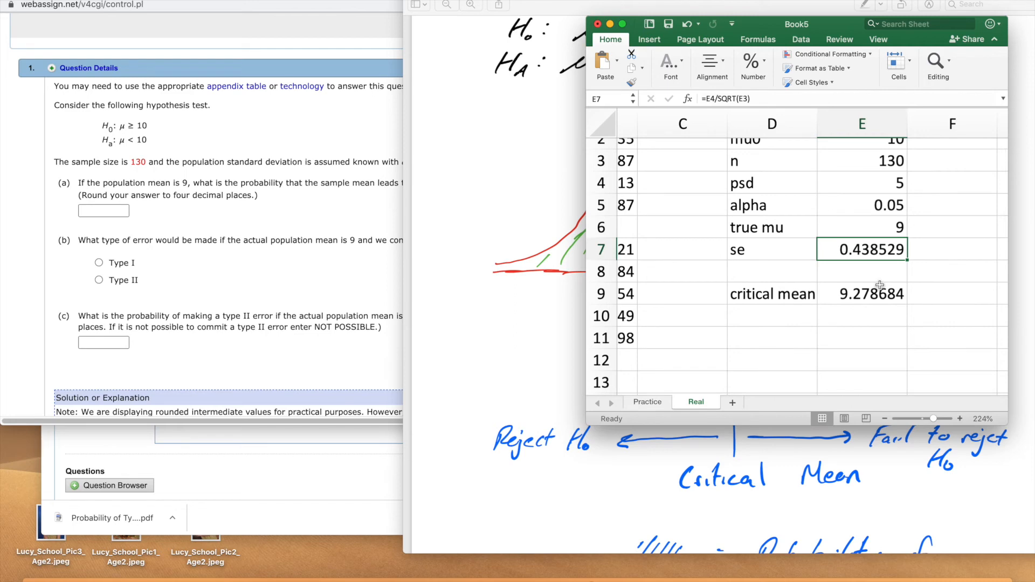
scroll(879, 285, up, 2)
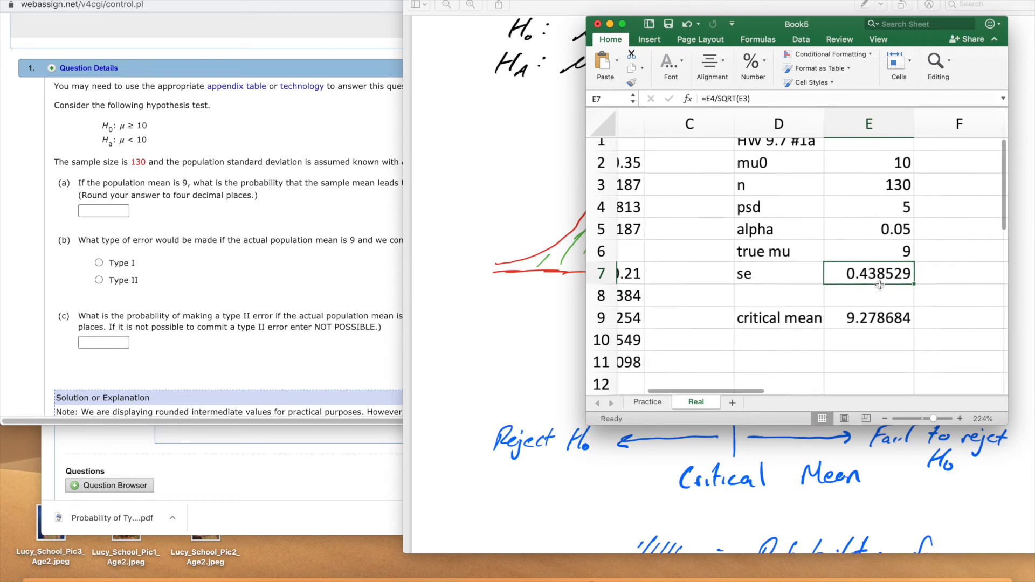
click(890, 163)
scroll(862, 205, right, 1)
click(818, 285)
click(825, 238)
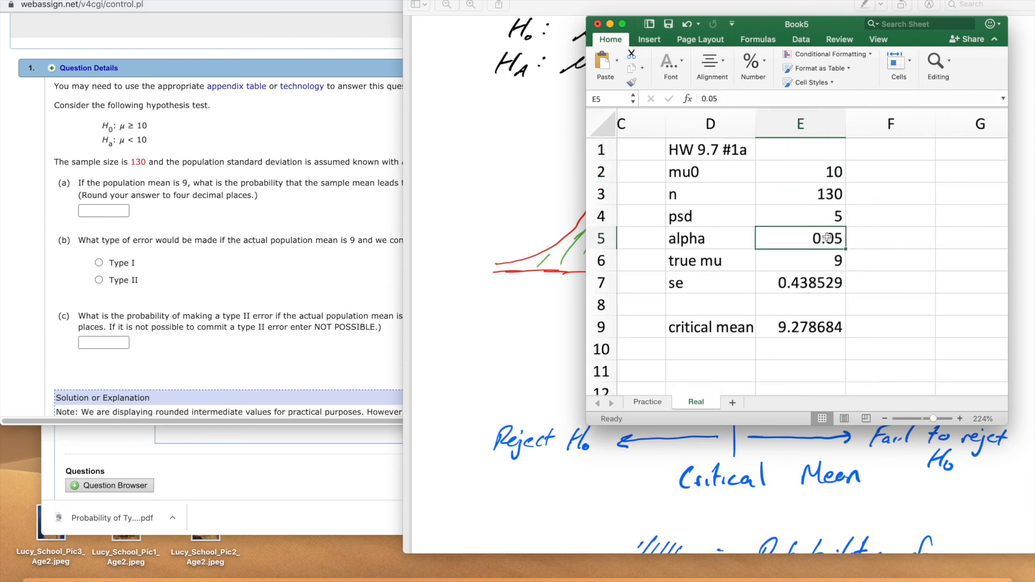
scroll(814, 285, down, 2)
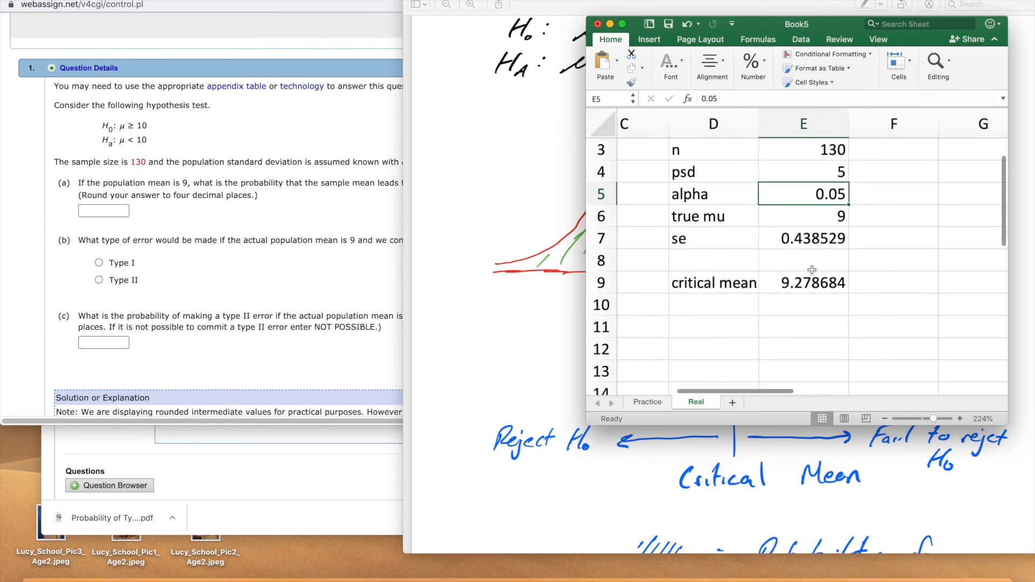
Inspect the critical mean's formula in E9 and the population standard deviation in E4, and switch to the PDF diagram.
double_click(813, 283)
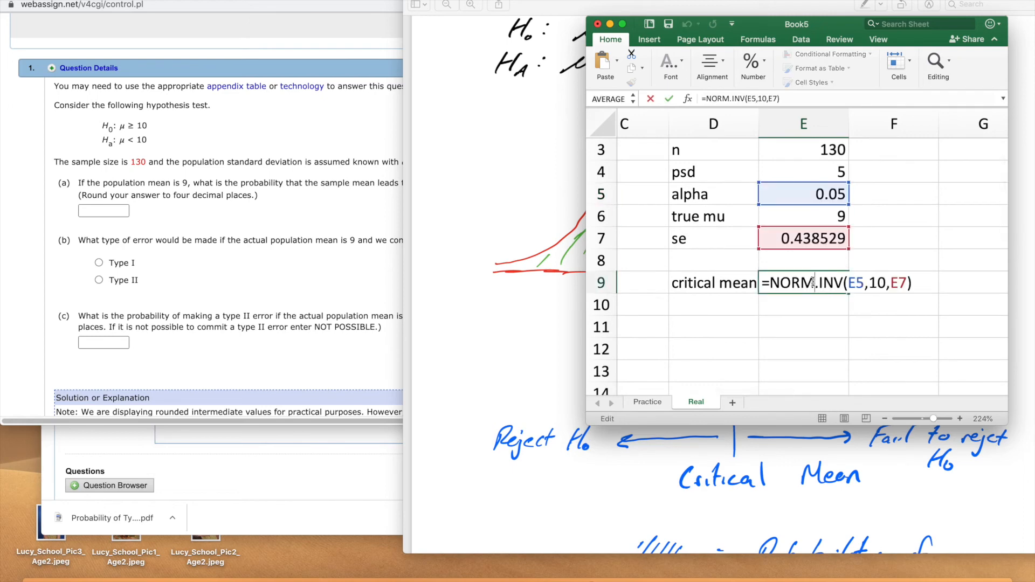
key(Return)
scroll(814, 282, up, 2)
click(831, 217)
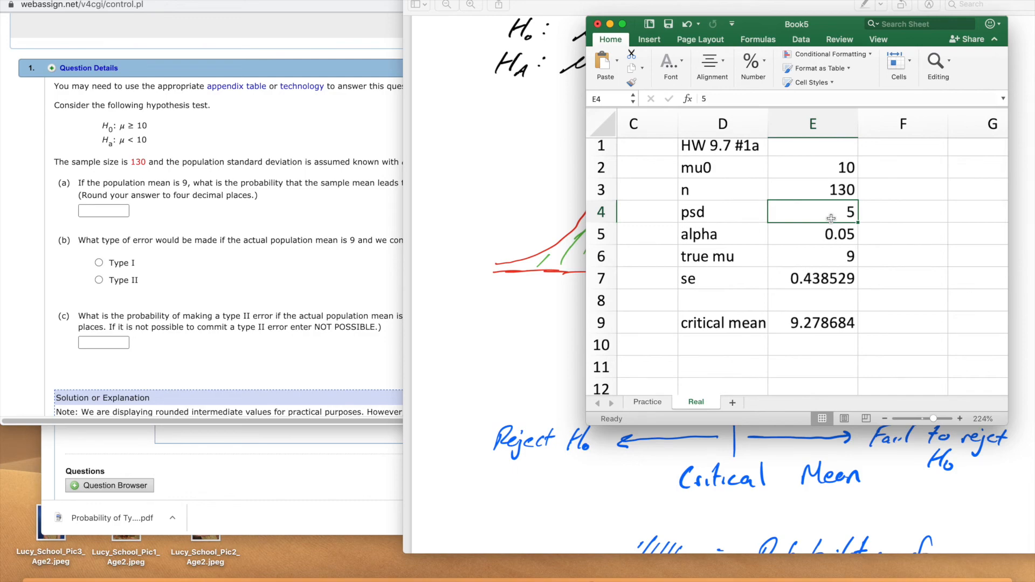
key(ctrl+Up)
click(805, 362)
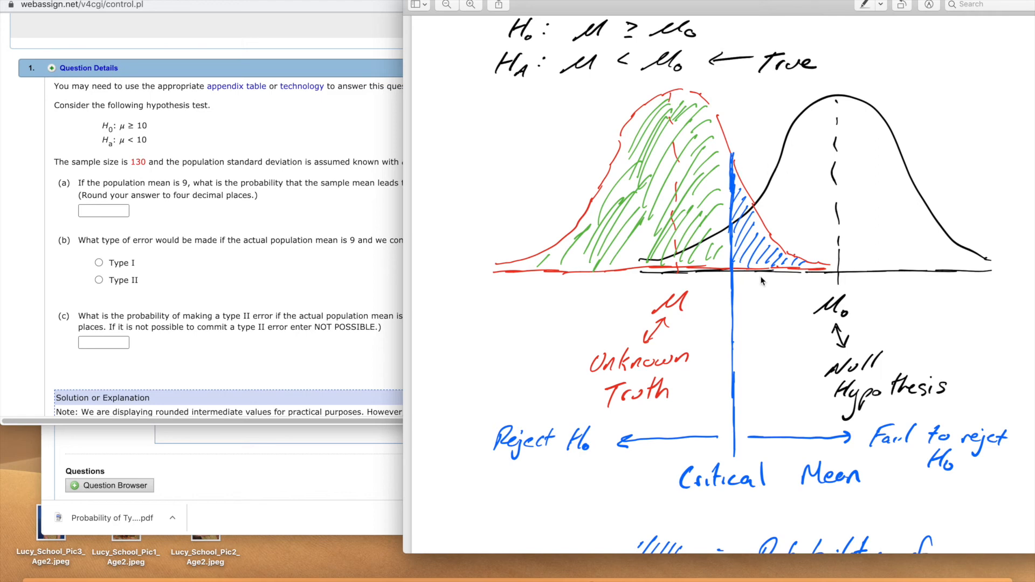
Reread question (a) against the PDF diagram, and in Excel label D11 "p>critical mean" with column D widened to fit.
click(347, 306)
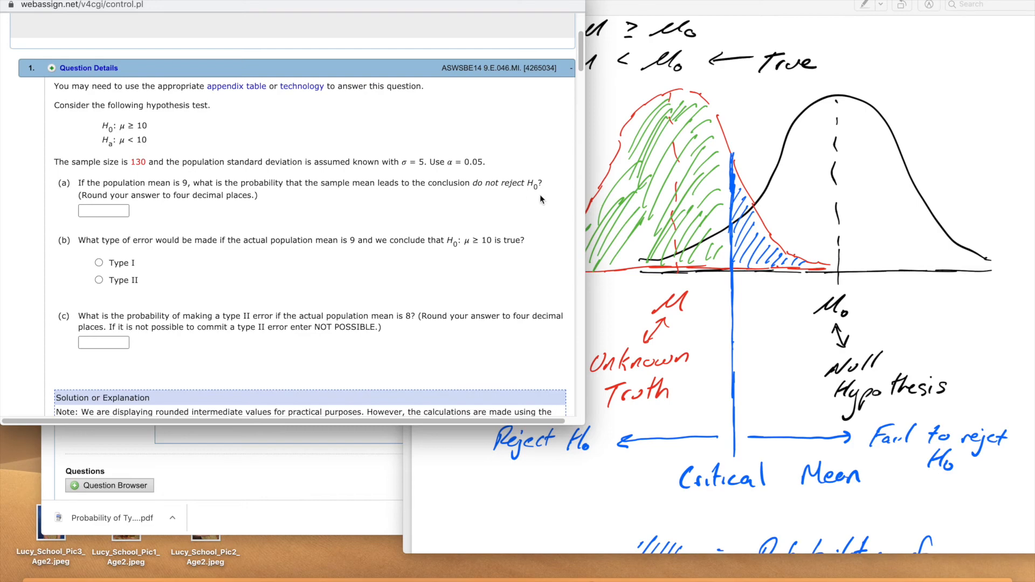
click(759, 234)
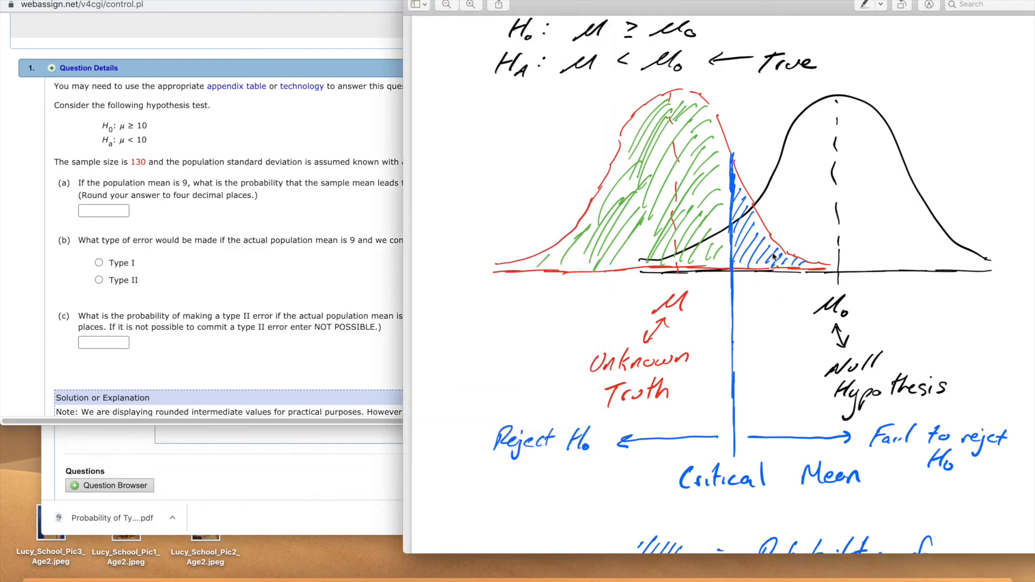
key(ctrl+Up)
click(902, 189)
scroll(817, 284, down, 2)
click(761, 323)
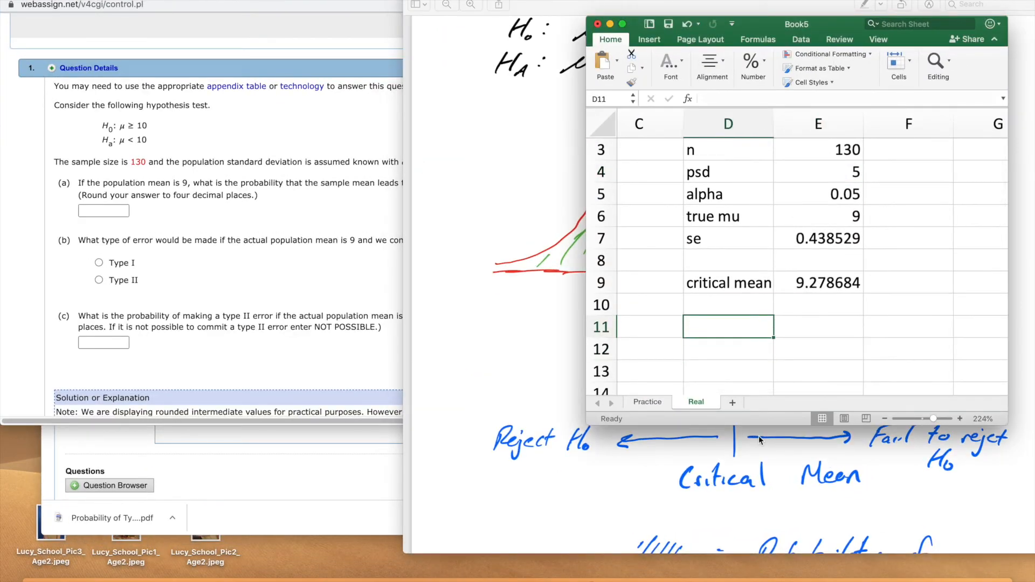
text(p)
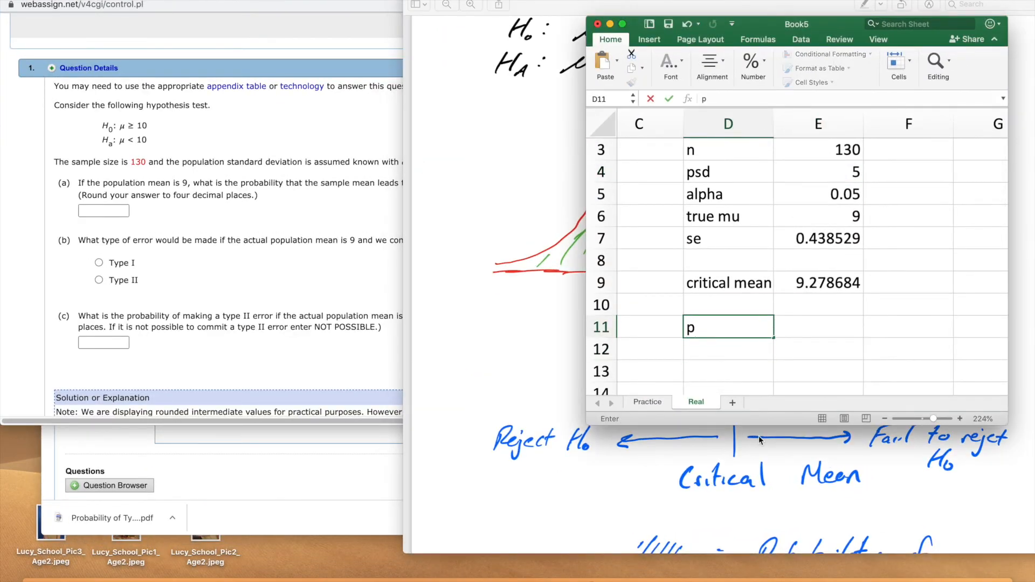
text(>critical mean)
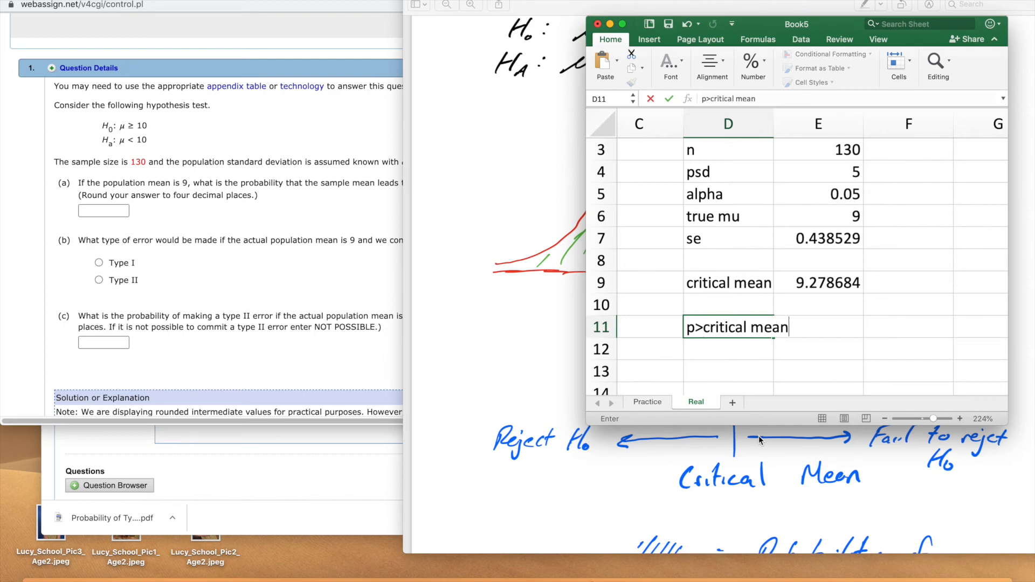
click(865, 367)
drag(771, 125, 798, 125)
click(920, 287)
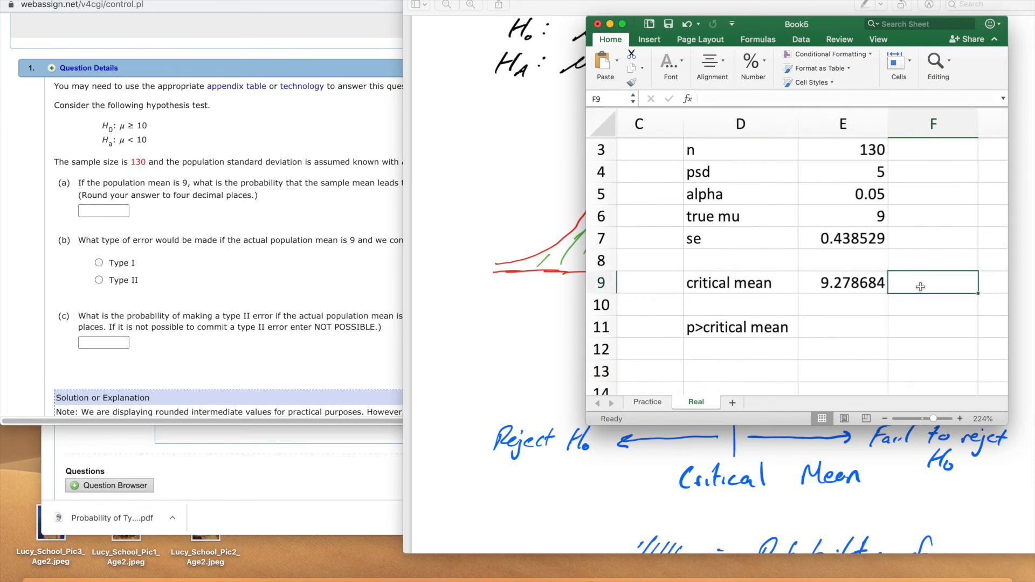
Consult the PDF diagram and begin the Excel formula in E11 as =1-norm.dist( with the critical mean in E9 as x.
click(480, 248)
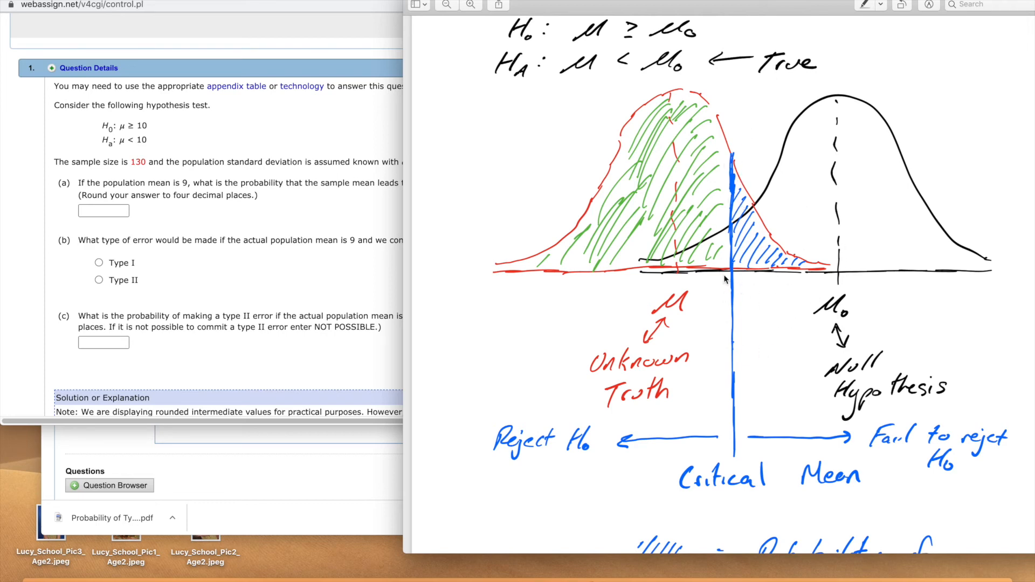
key(ctrl+Up)
click(853, 182)
click(830, 326)
text(=1-)
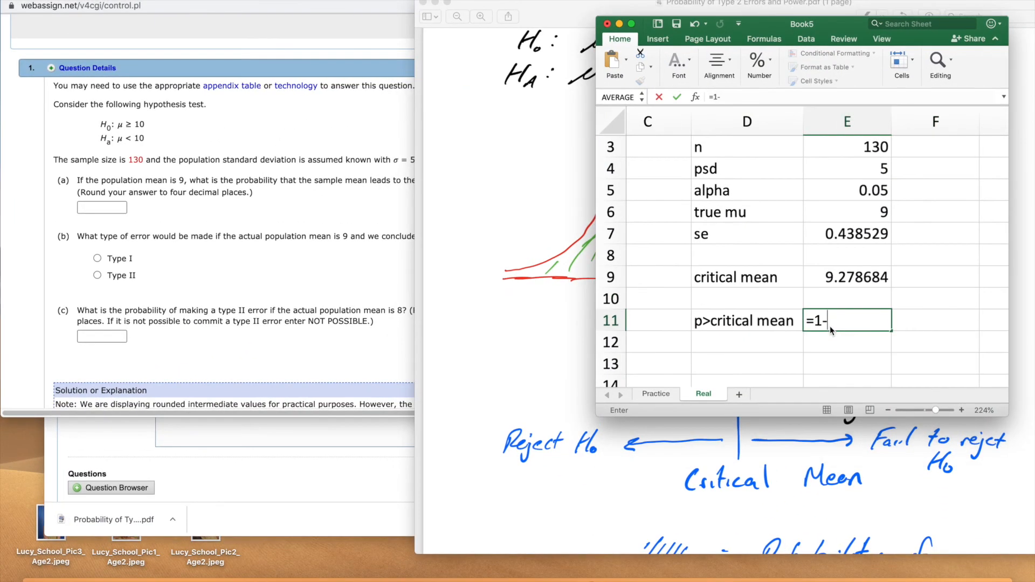
key(ctrl+Up)
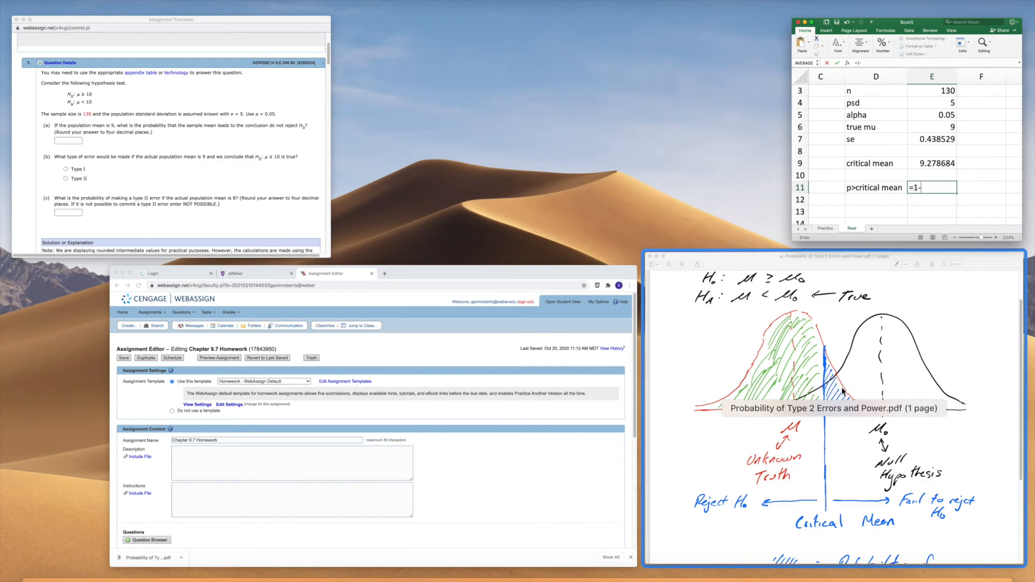
click(862, 237)
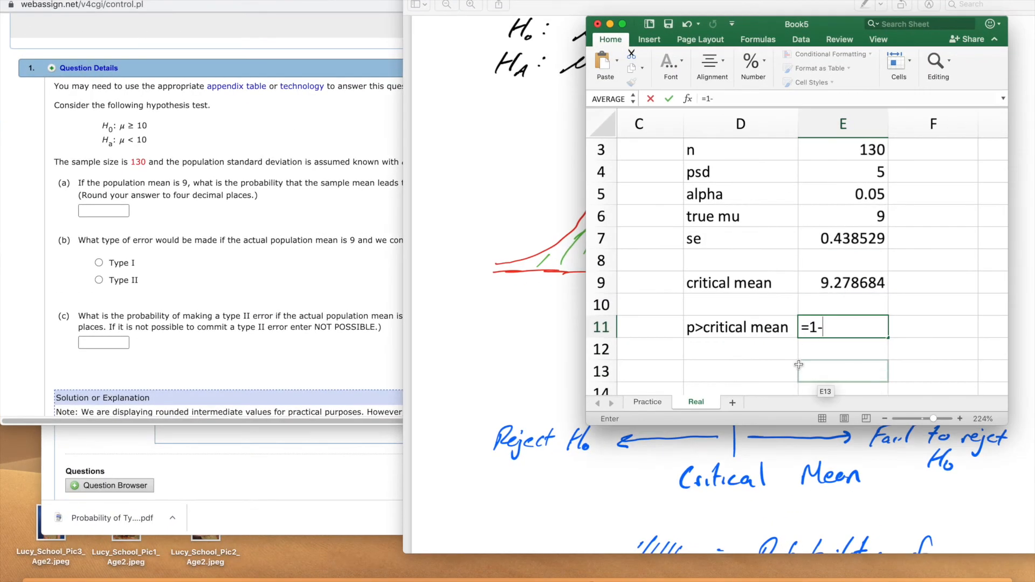
text(norm.)
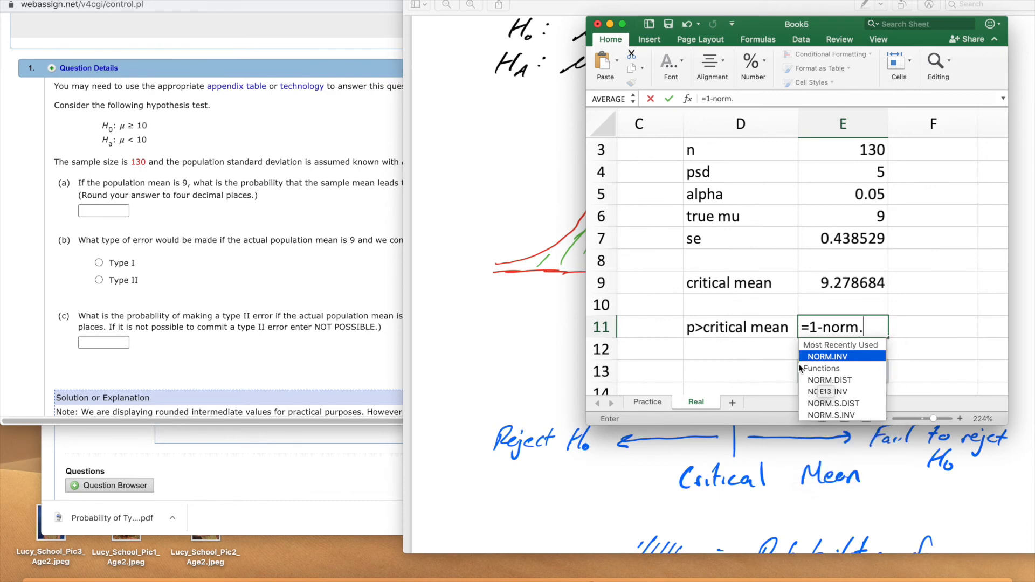
text(dist()
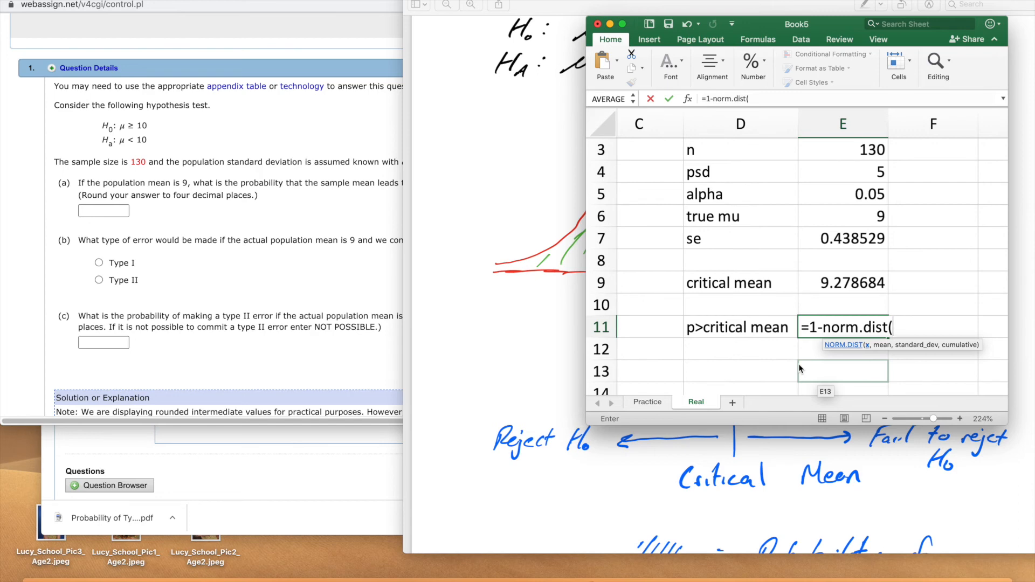
click(851, 280)
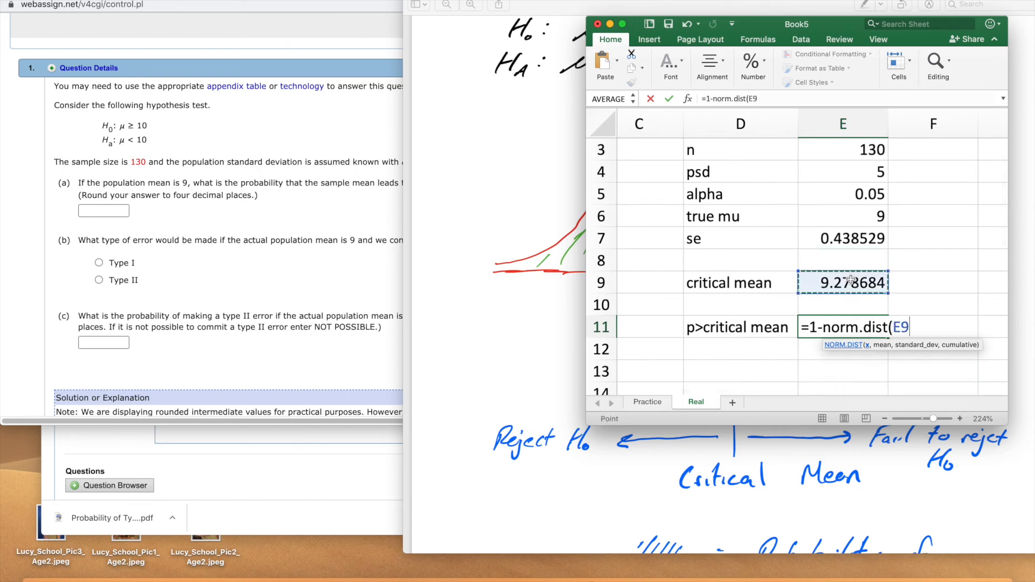
text(,)
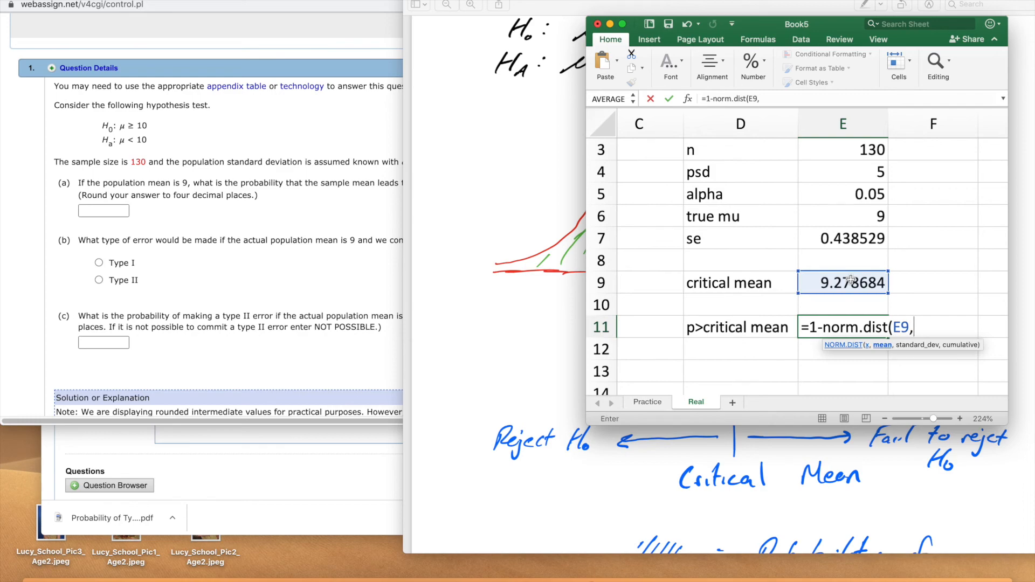
click(844, 243)
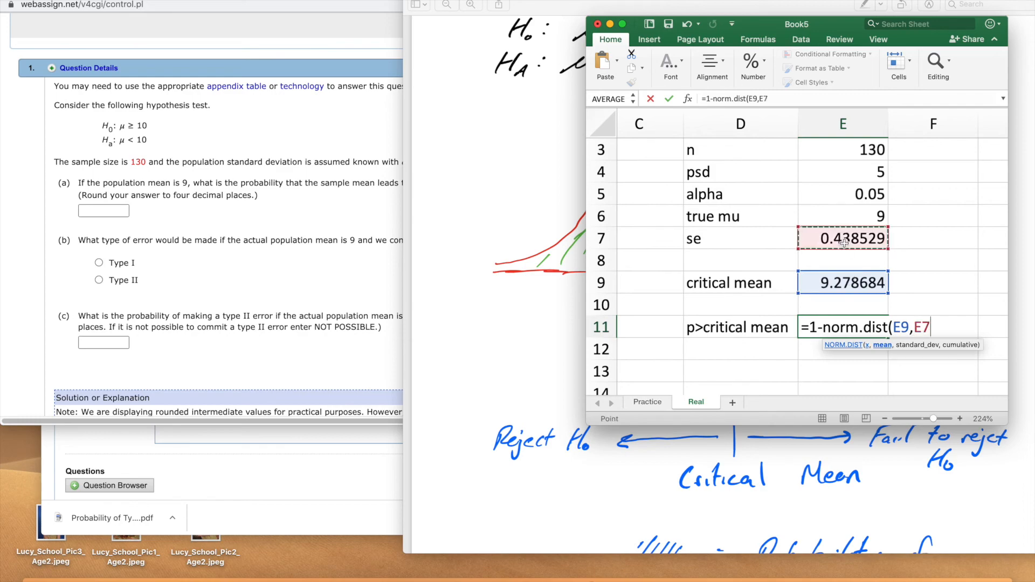
key(ctrl+Up)
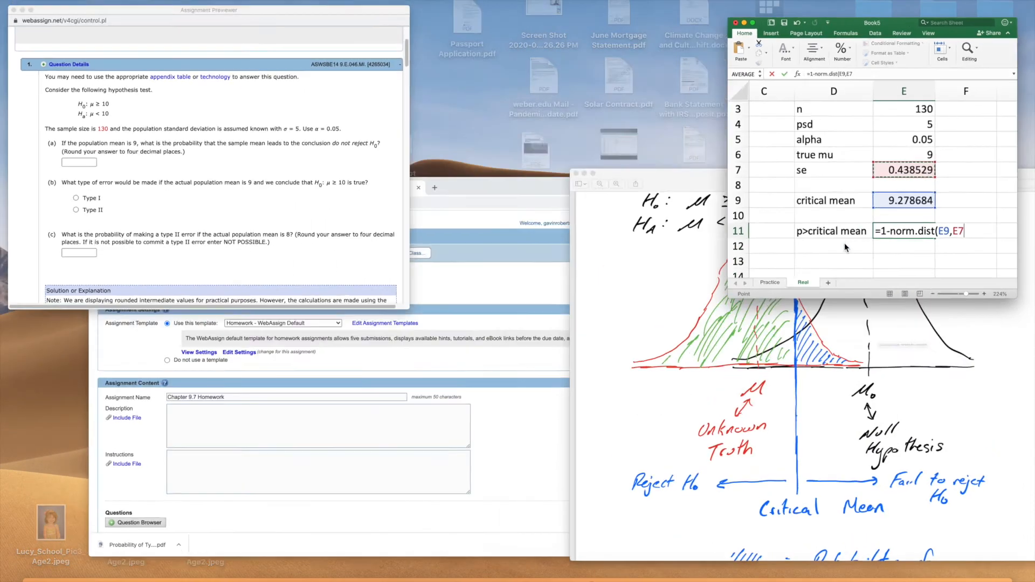
click(864, 349)
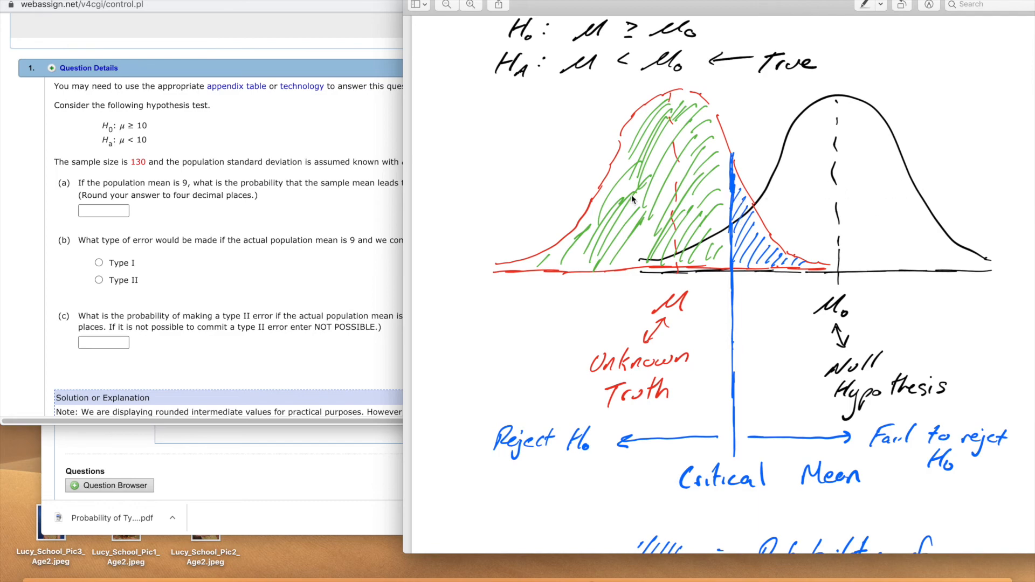
key(ctrl+Up)
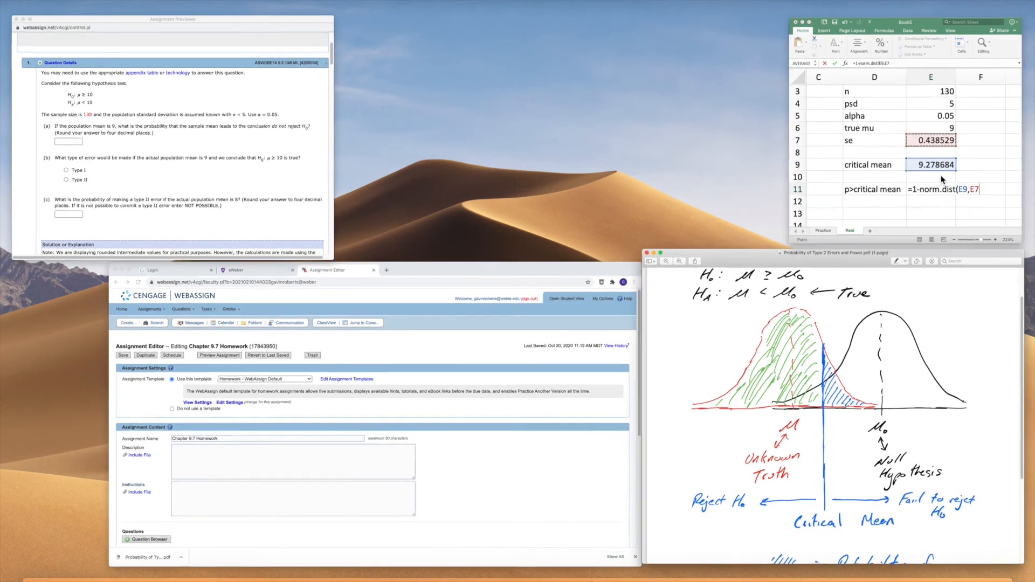
click(942, 180)
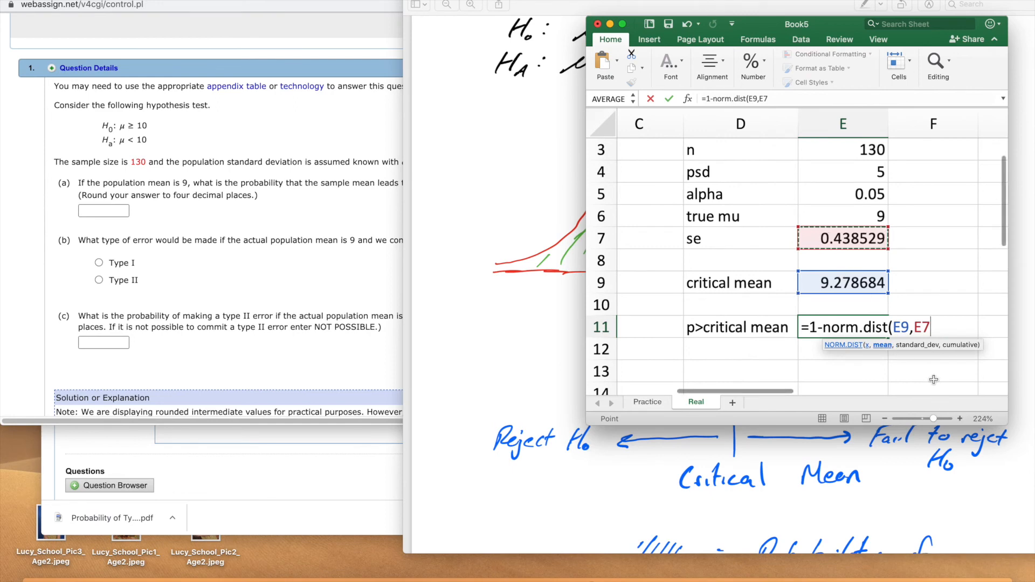
text(,)
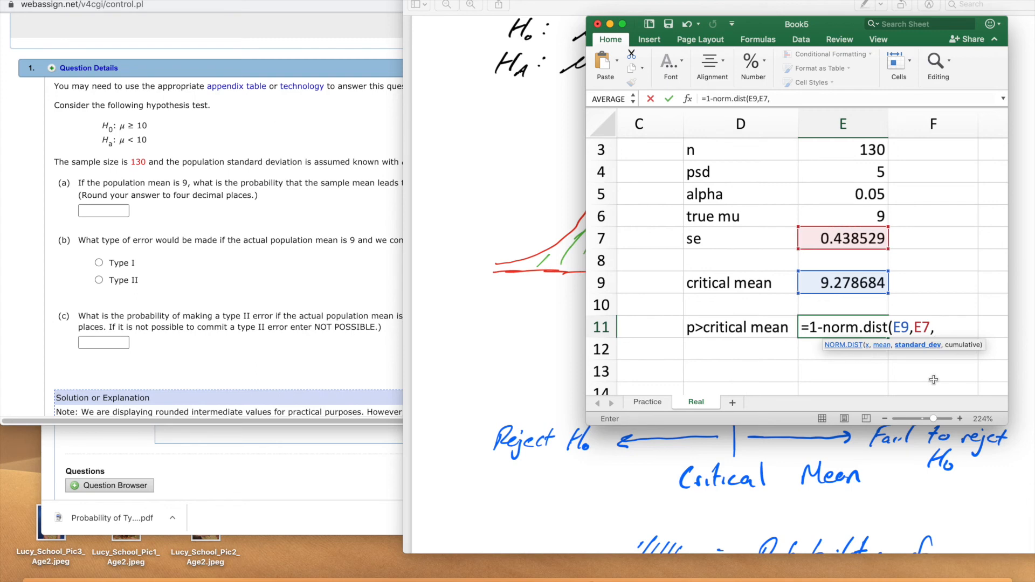
key(BackSpace)
key(BackSpace)
key(BackSpace)
key(BackSpace)
text(,)
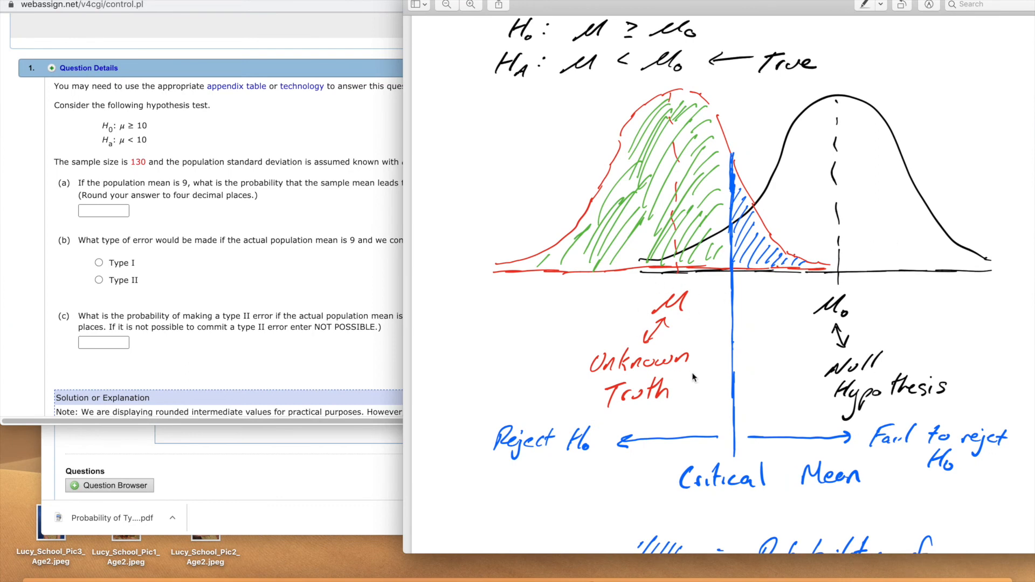
Return to Excel and complete the E11 formula with mean 9, standard deviation E7 and cumulative TRUE.
key(ctrl+Up)
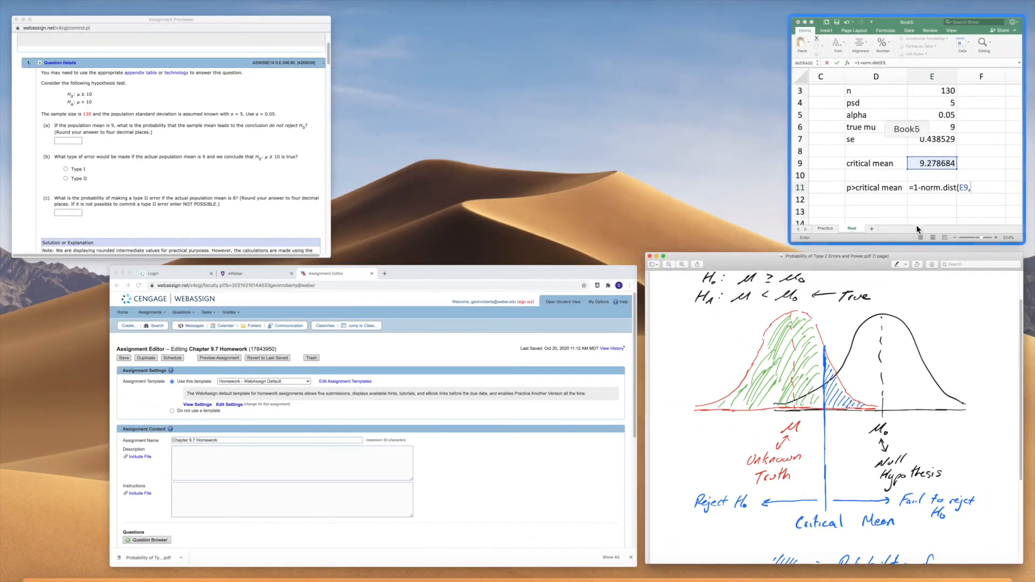
click(915, 228)
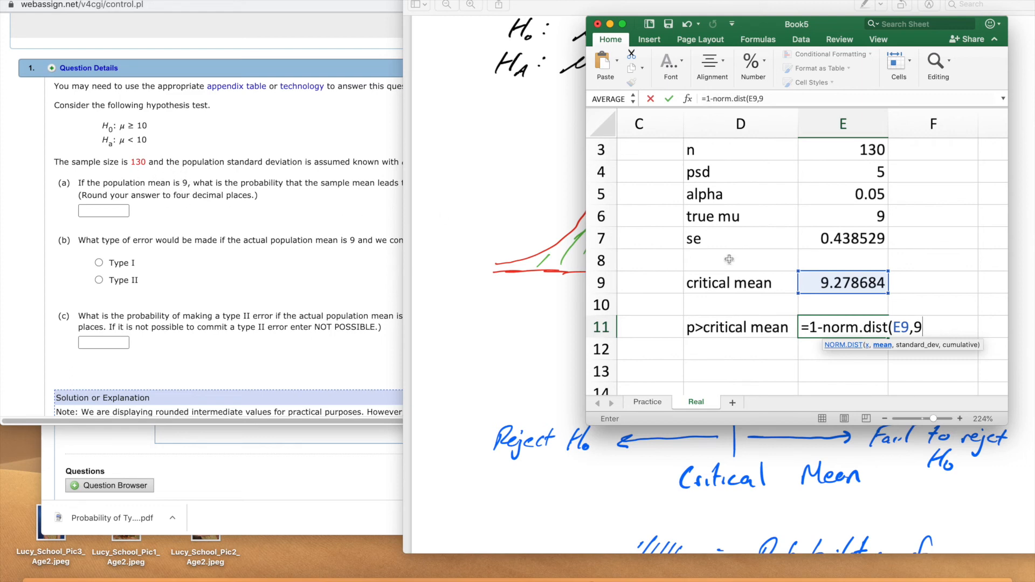
text(,)
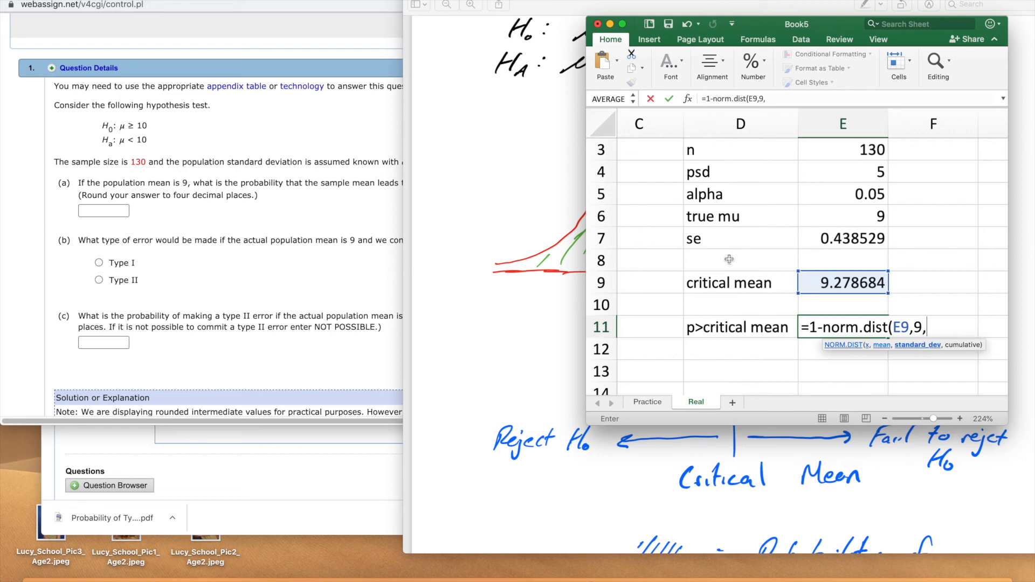
click(854, 242)
text(,)
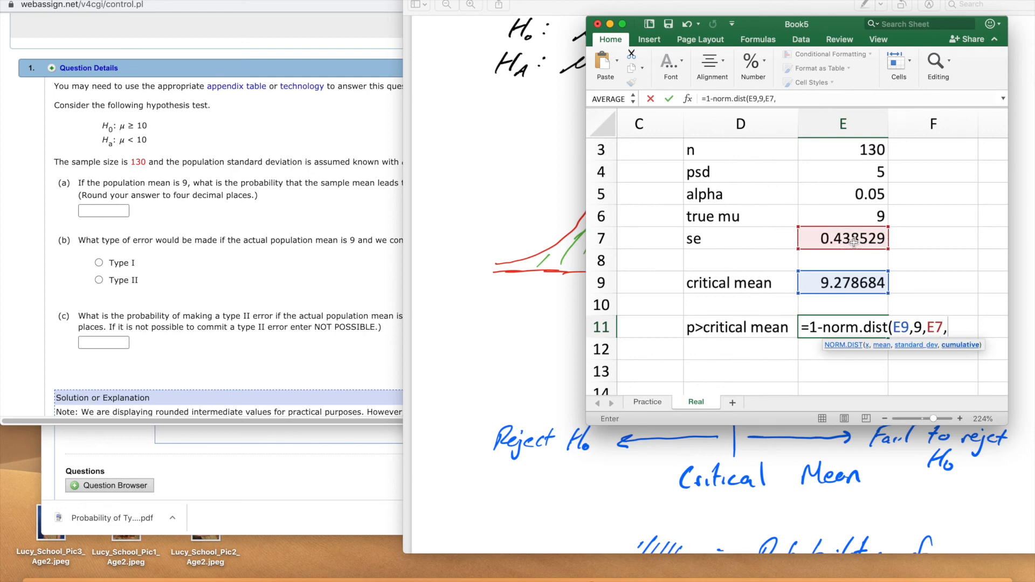
text(TRUE)
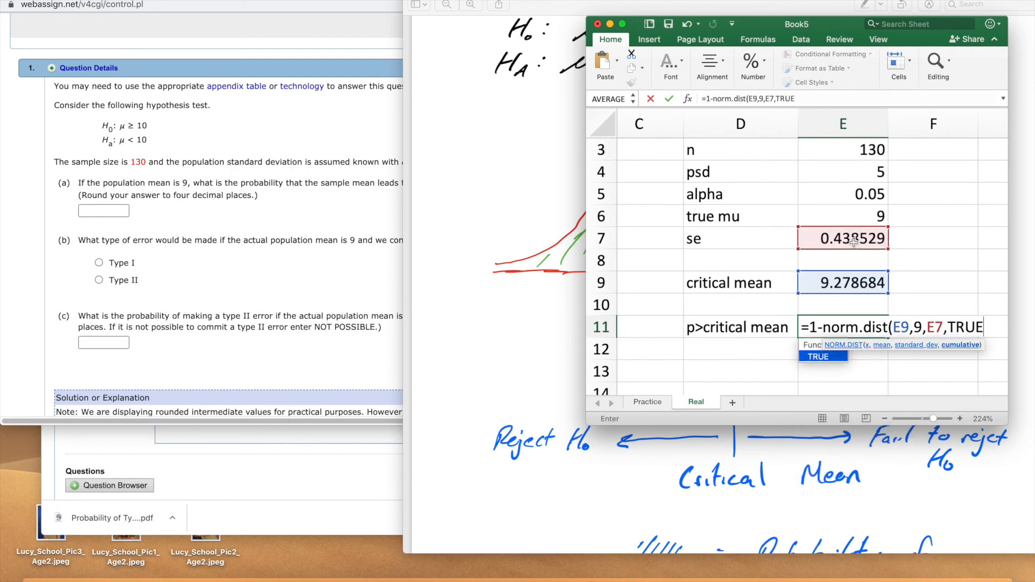
text())
key(Return)
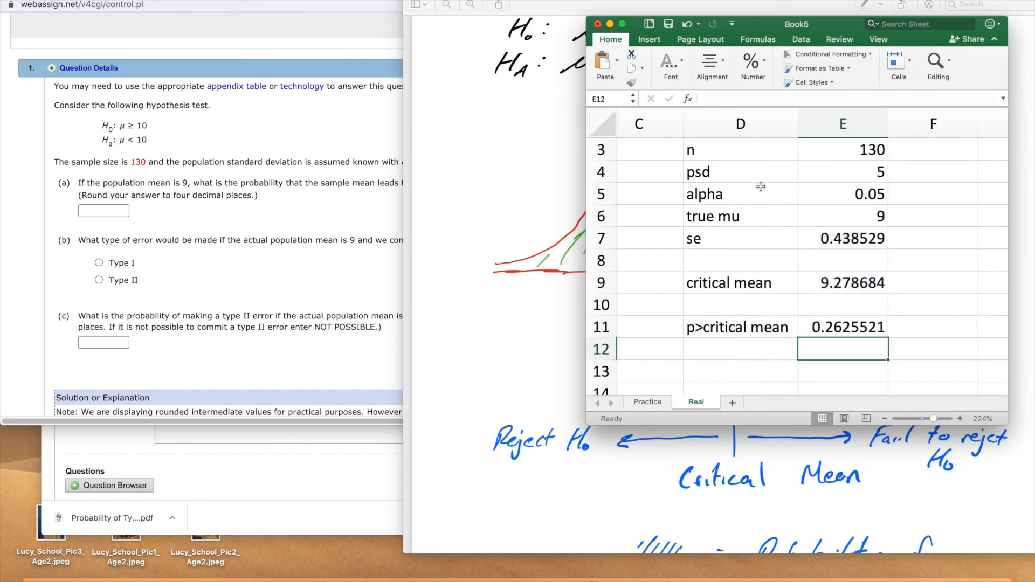
Inspect the probability result and formula in E11, and compare them with the PDF diagram.
scroll(868, 291, down, 1)
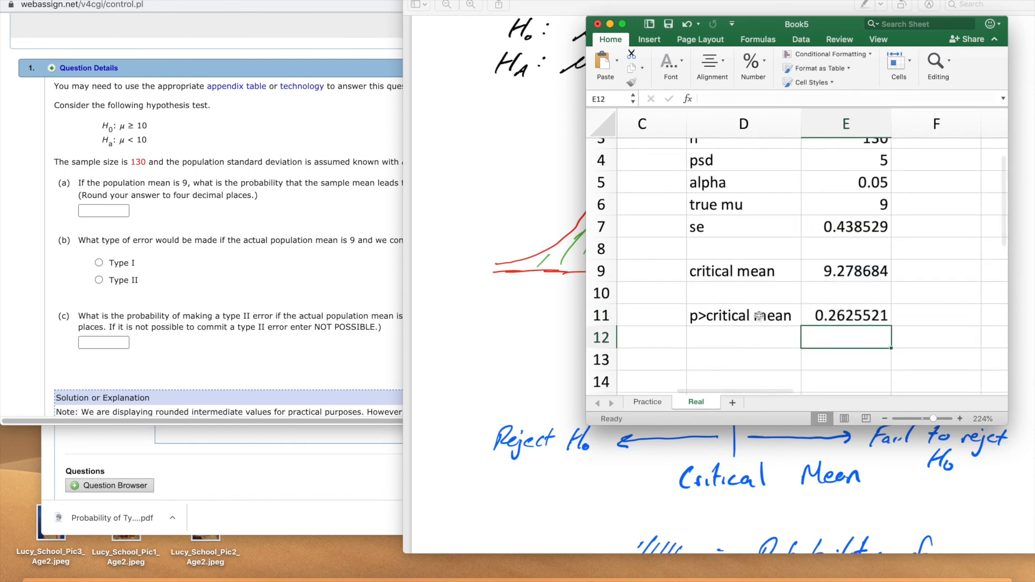
scroll(921, 338, up, 3)
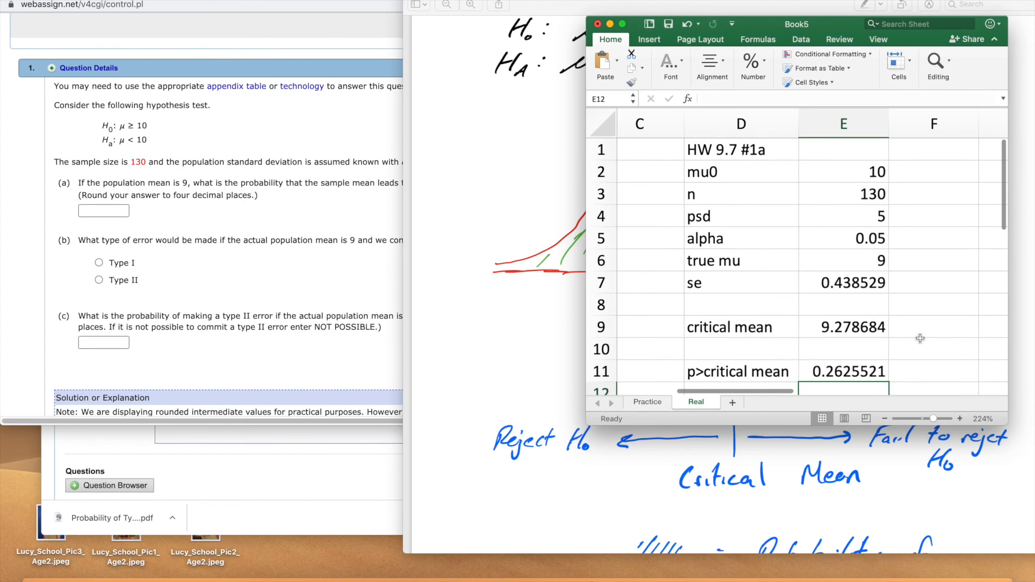
scroll(920, 338, down, 1)
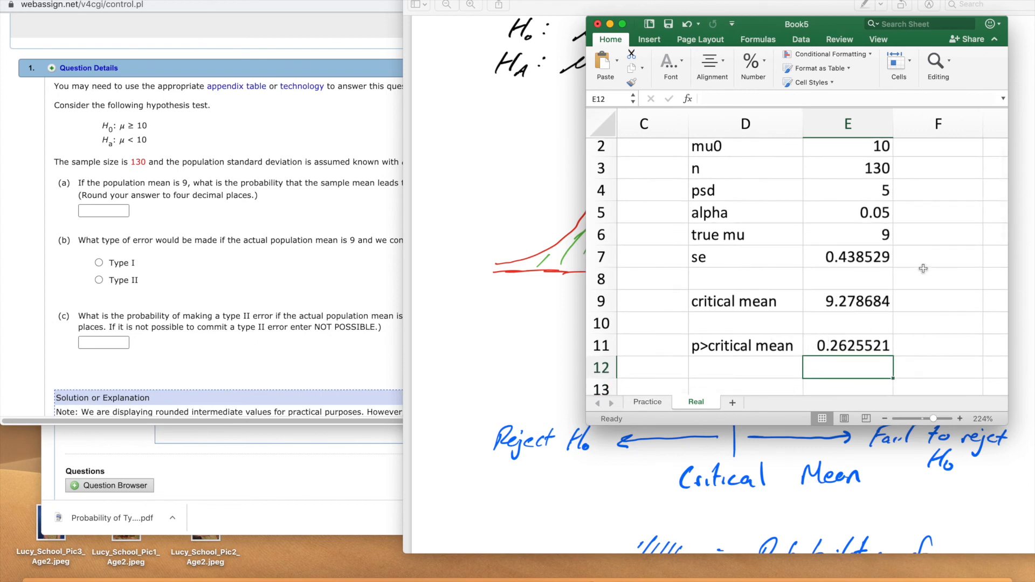
click(852, 343)
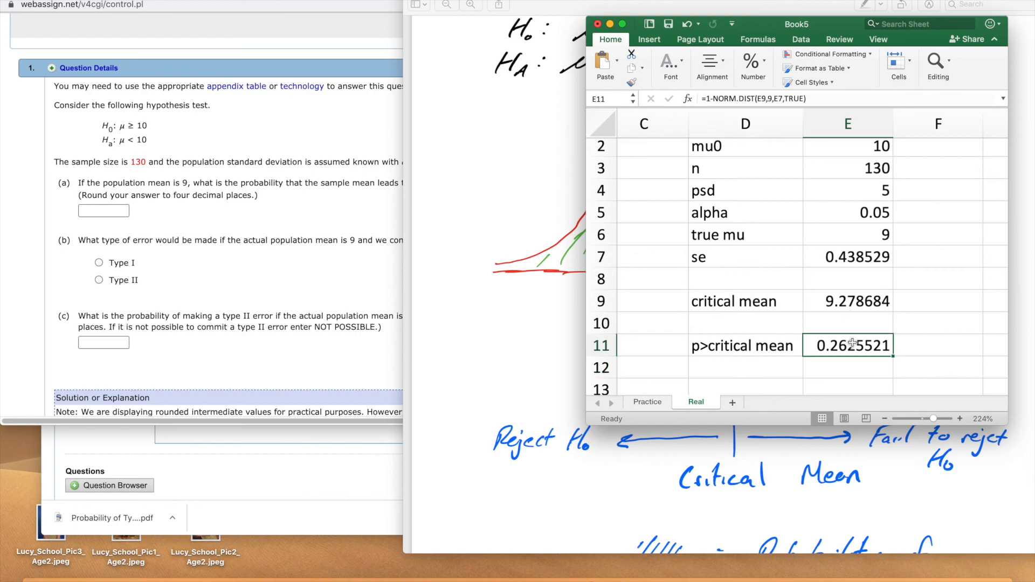
key(ctrl+Up)
click(835, 327)
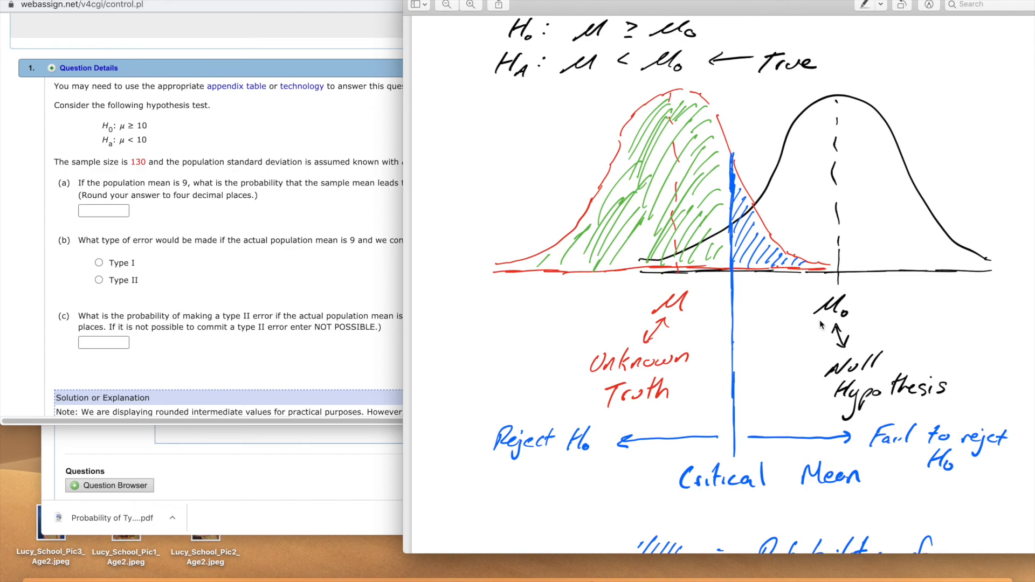
Return to the Excel worksheet and review the input cells for mu0, sample size and population standard deviation.
key(ctrl+Up)
click(913, 150)
scroll(862, 244, up, 1)
scroll(861, 245, right, 1)
click(847, 171)
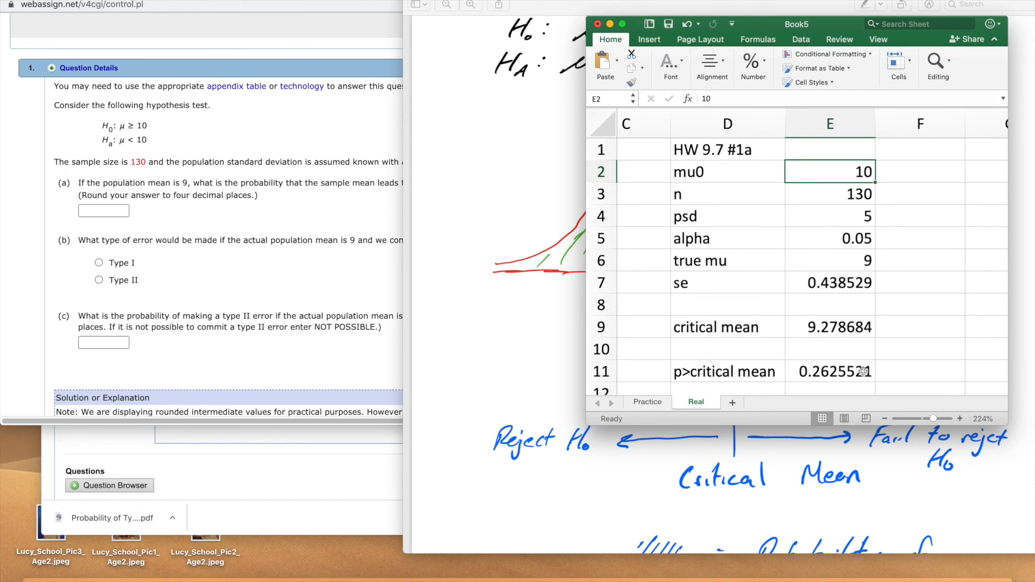
click(849, 193)
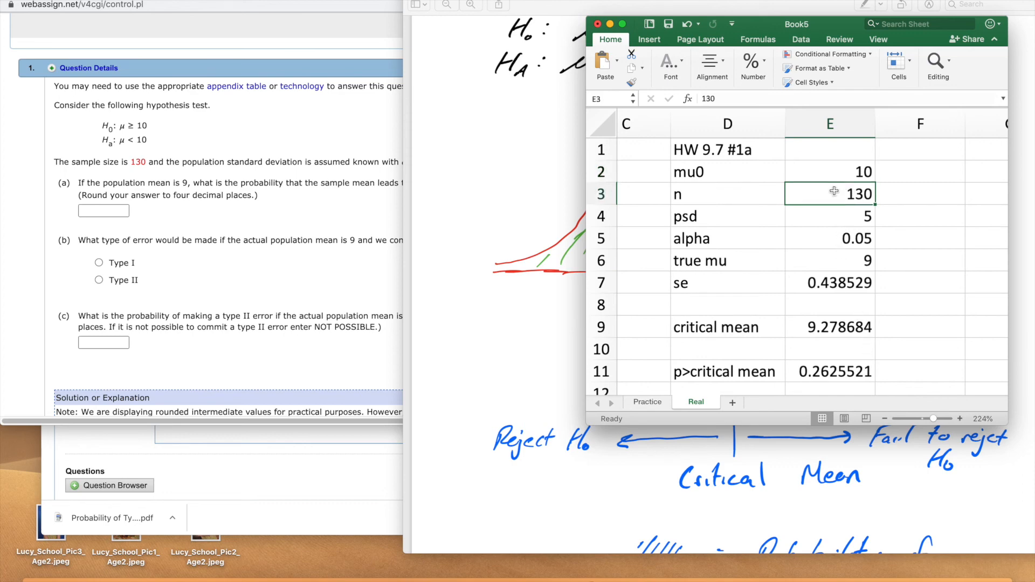
click(847, 219)
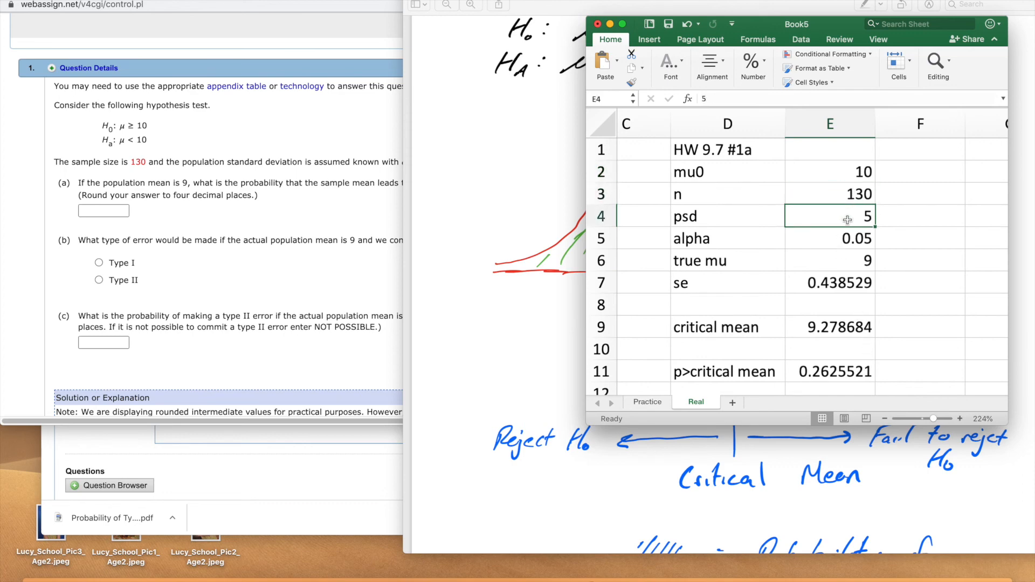
Review the alpha and true mean input cells and inspect the standard error formula in E7.
click(819, 244)
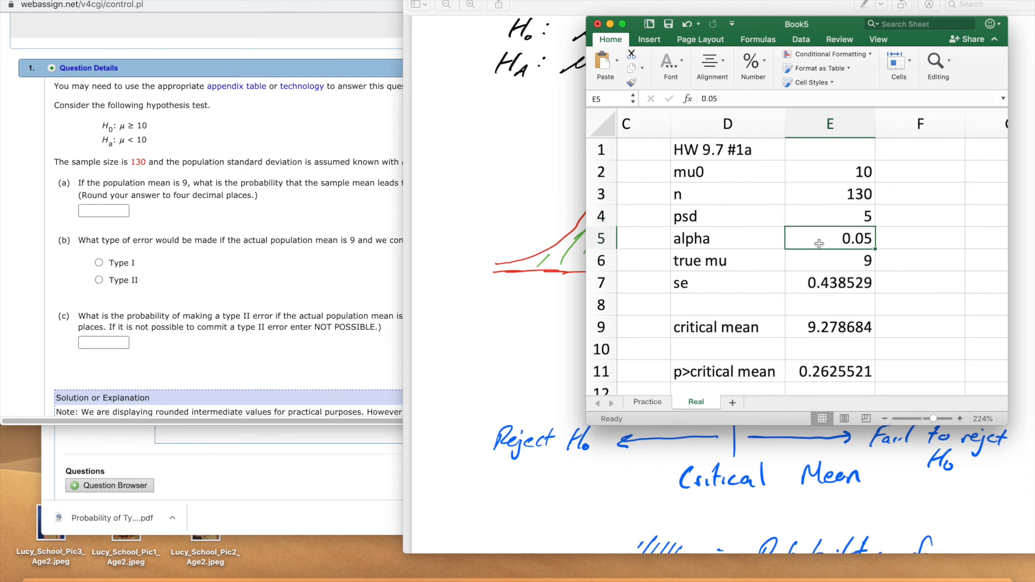
click(821, 259)
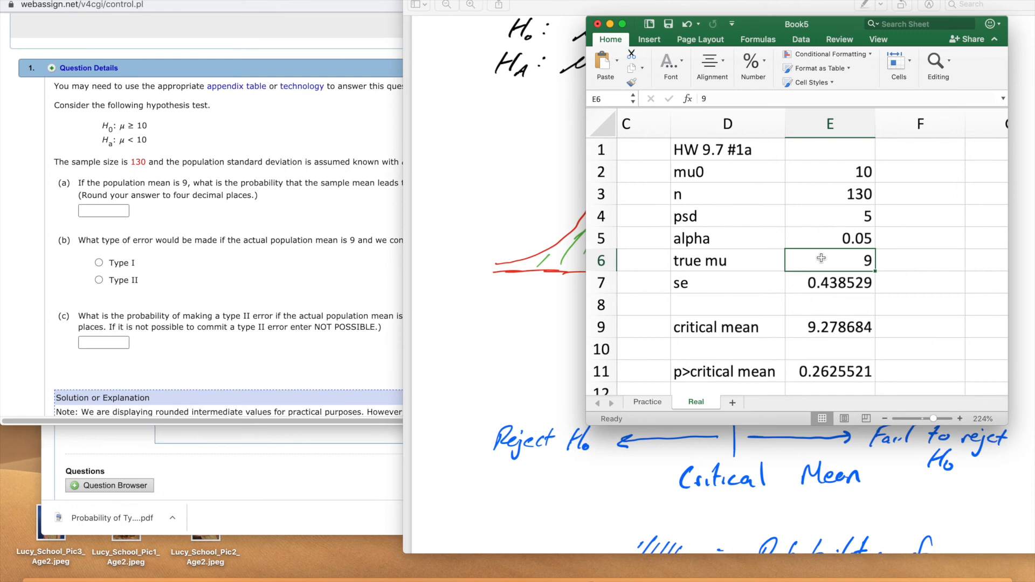
click(830, 280)
double_click(830, 280)
key(Escape)
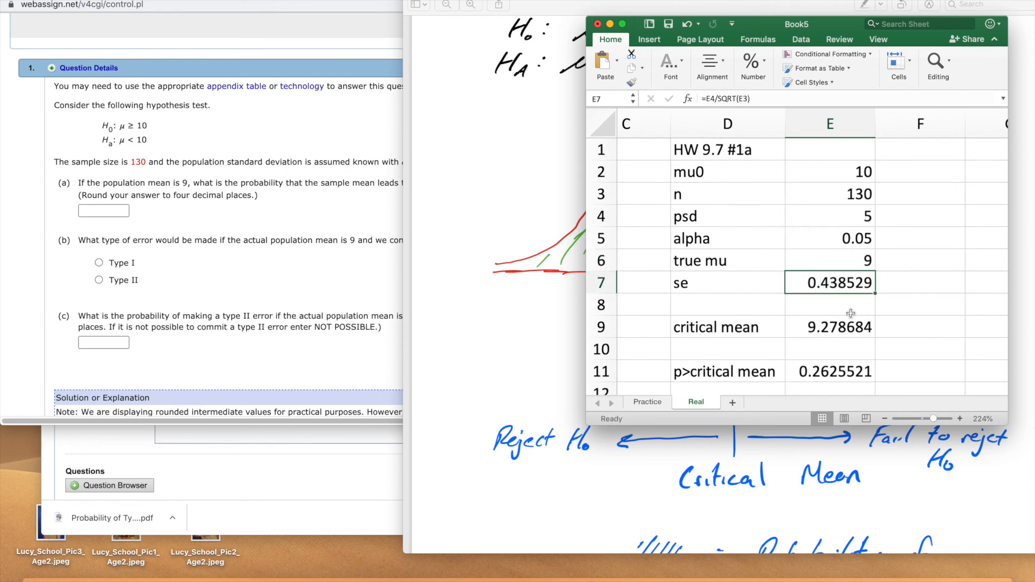
double_click(849, 286)
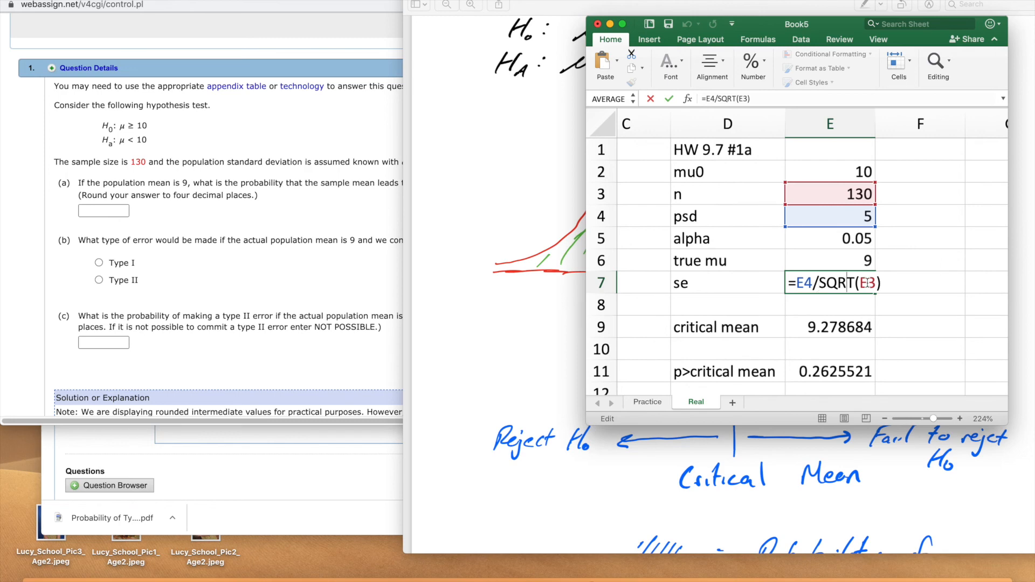
key(Return)
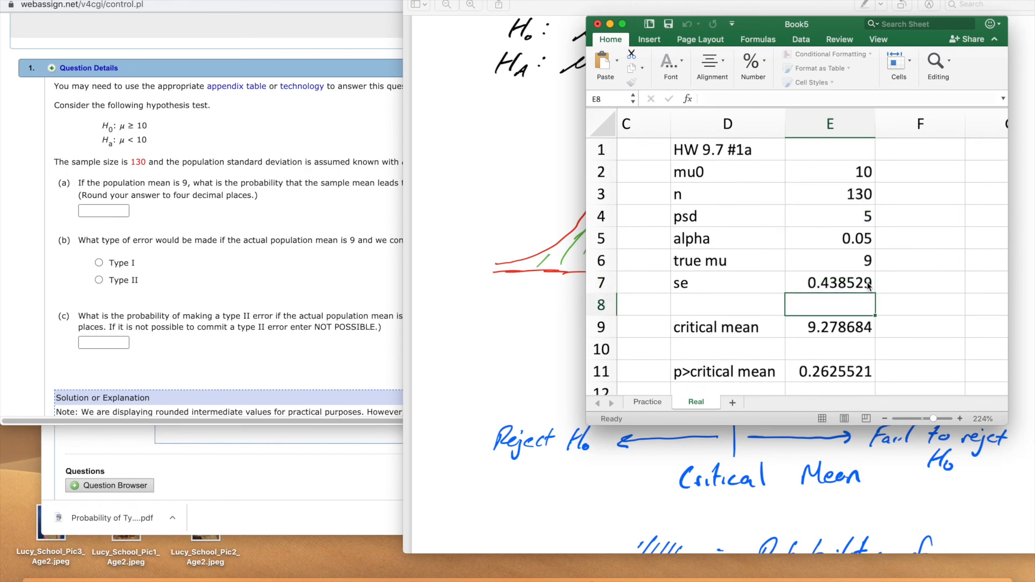
Inspect the critical mean formula in E9 and compare its arguments with the distributions in the PDF diagram.
scroll(916, 264, down, 1)
double_click(849, 311)
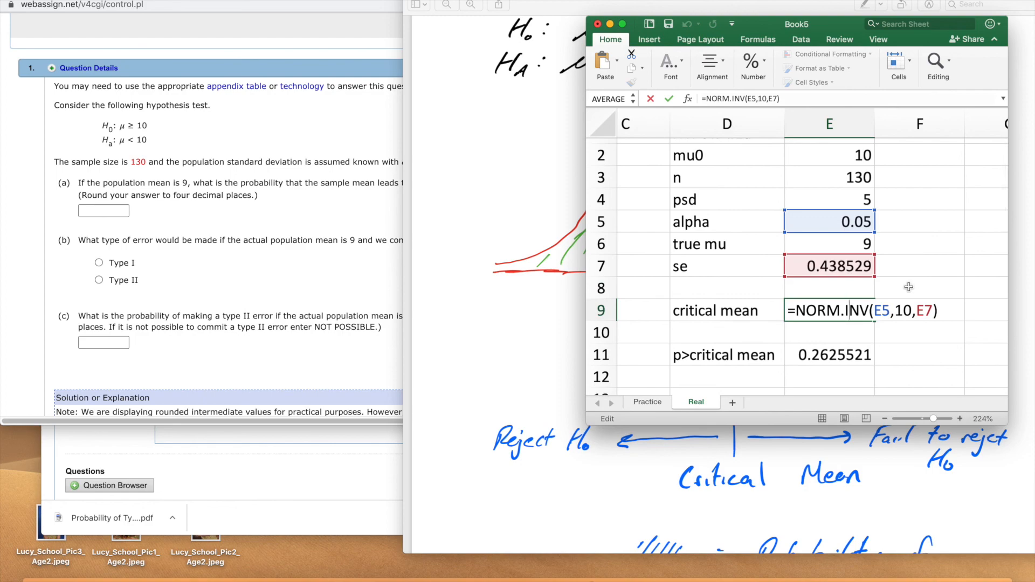
key(ctrl+Up)
click(849, 368)
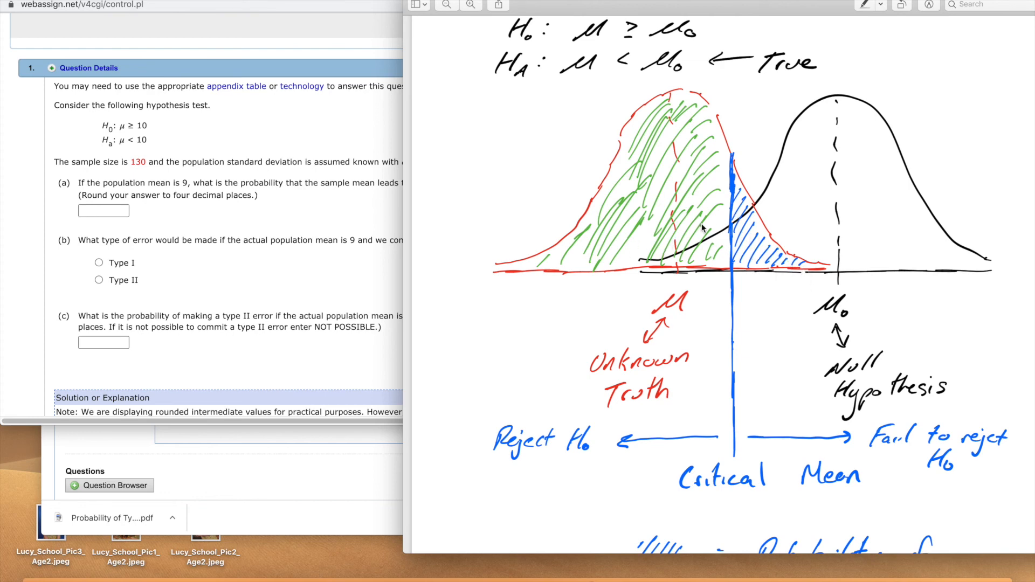
key(ctrl+Up)
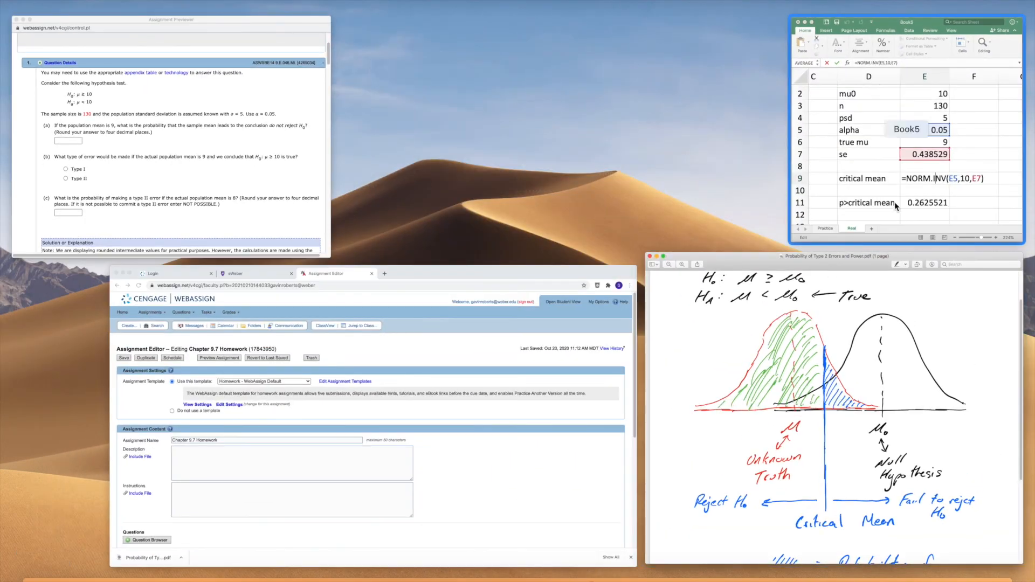
click(896, 206)
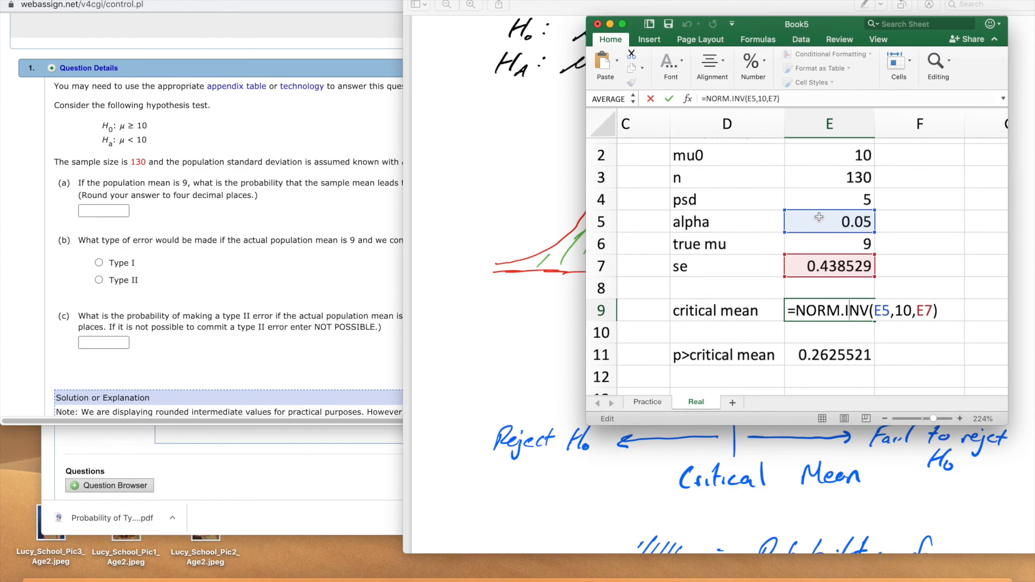
key(ctrl+Up)
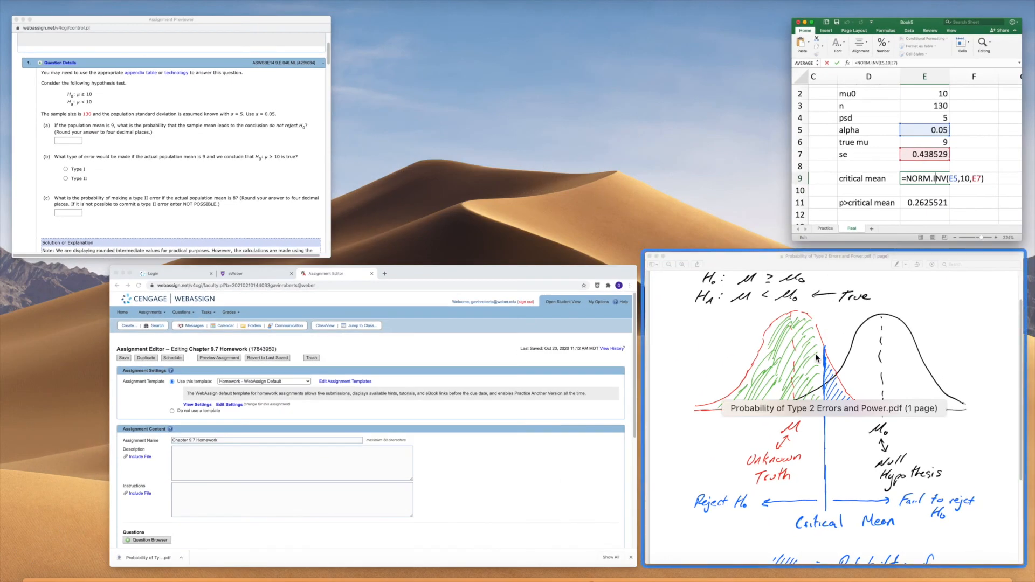
click(815, 353)
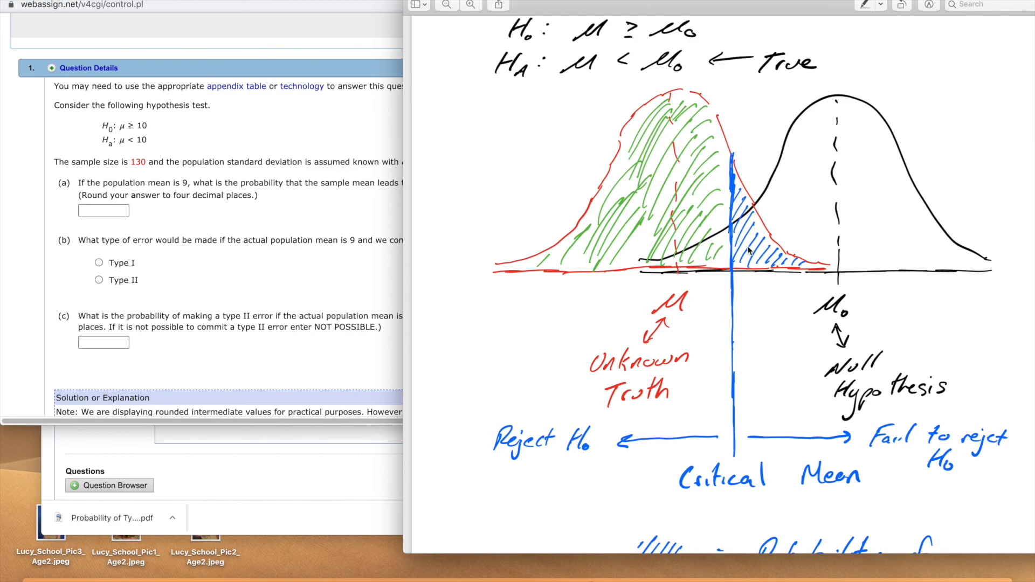
key(ctrl+Up)
click(857, 237)
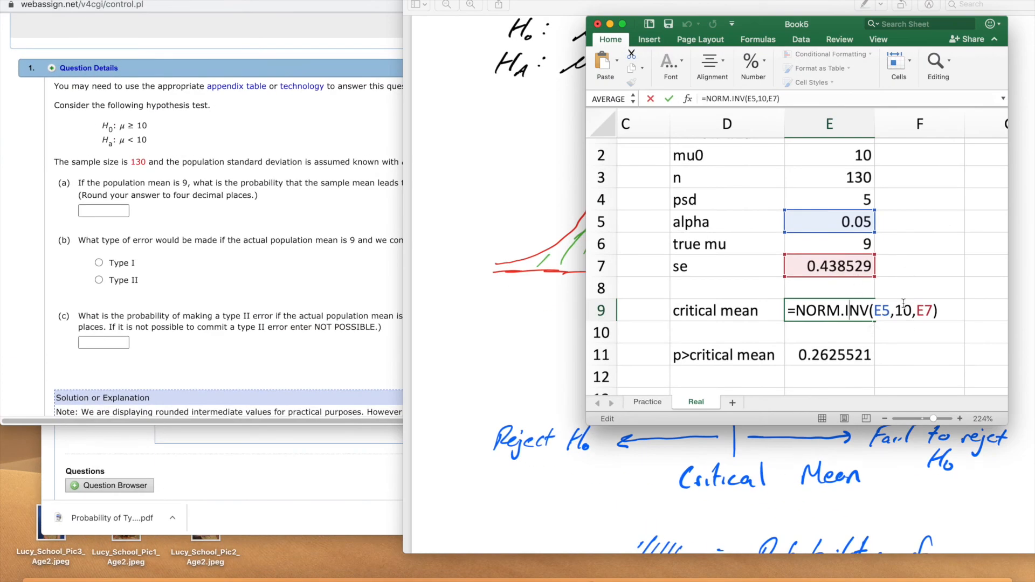
key(Return)
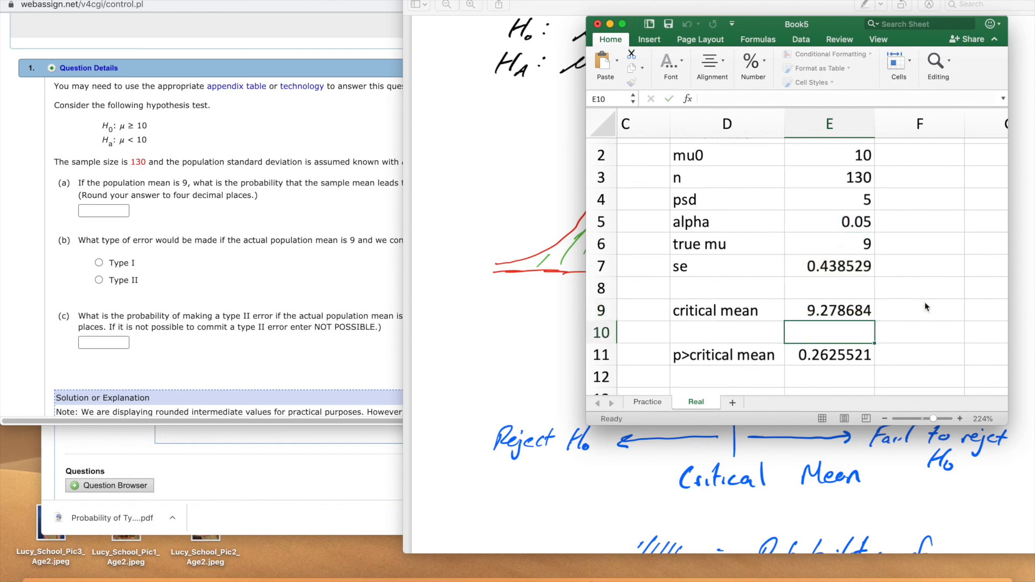
Check the blue area beyond the critical mean in the PDF diagram and inspect the matching probability formula in E11.
click(799, 318)
key(ctrl+Up)
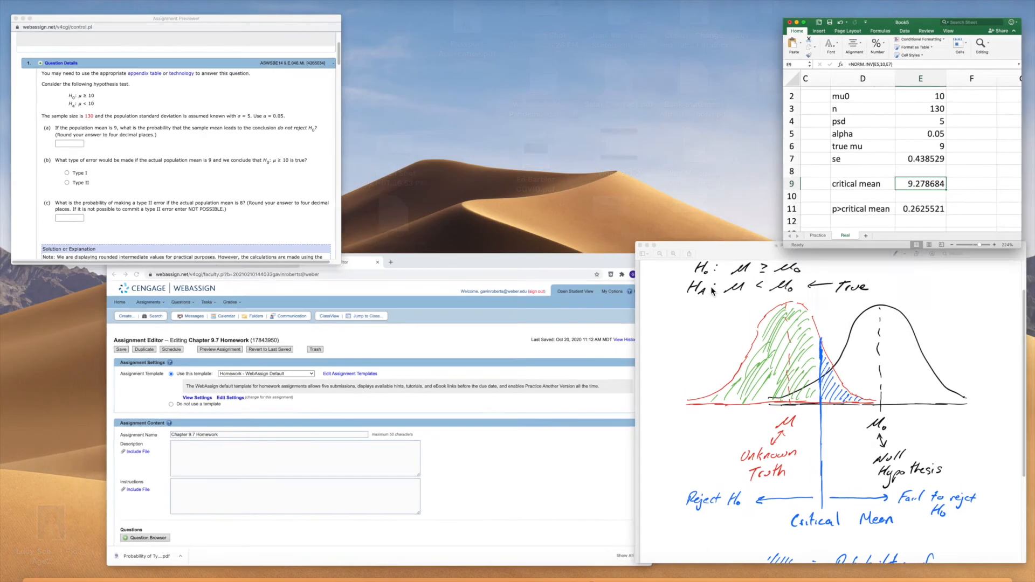
click(733, 296)
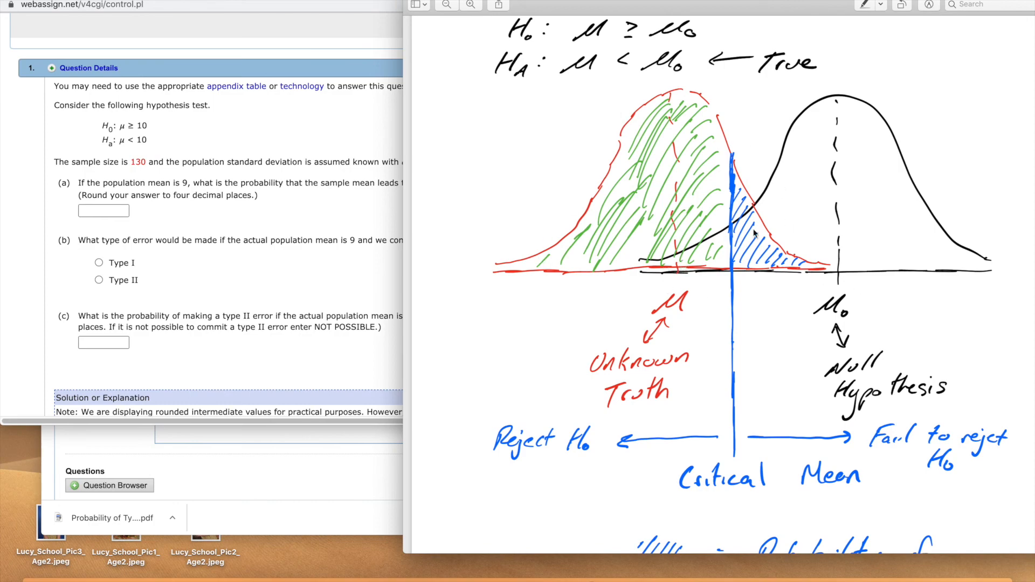
key(ctrl+Up)
click(874, 191)
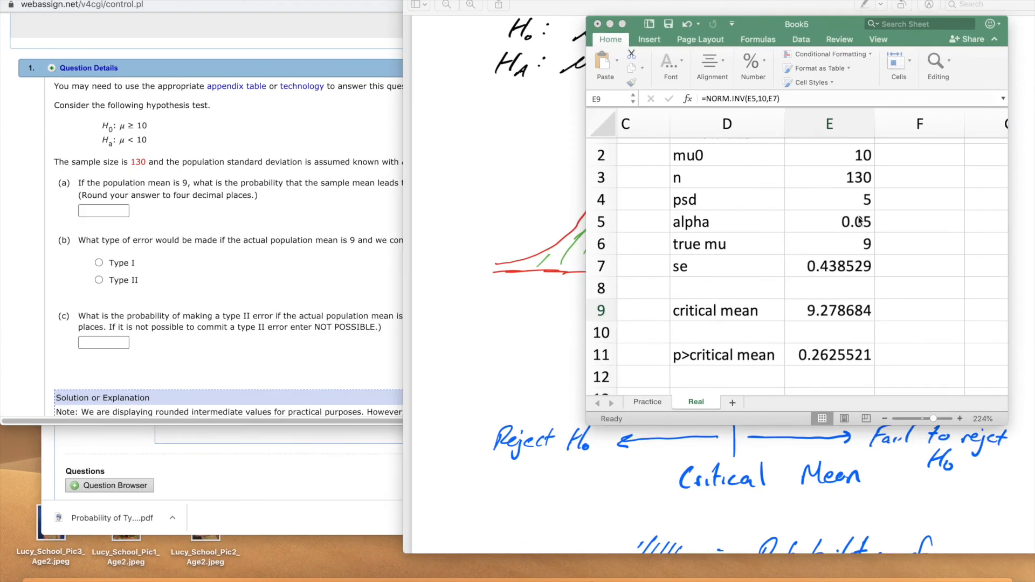
double_click(841, 357)
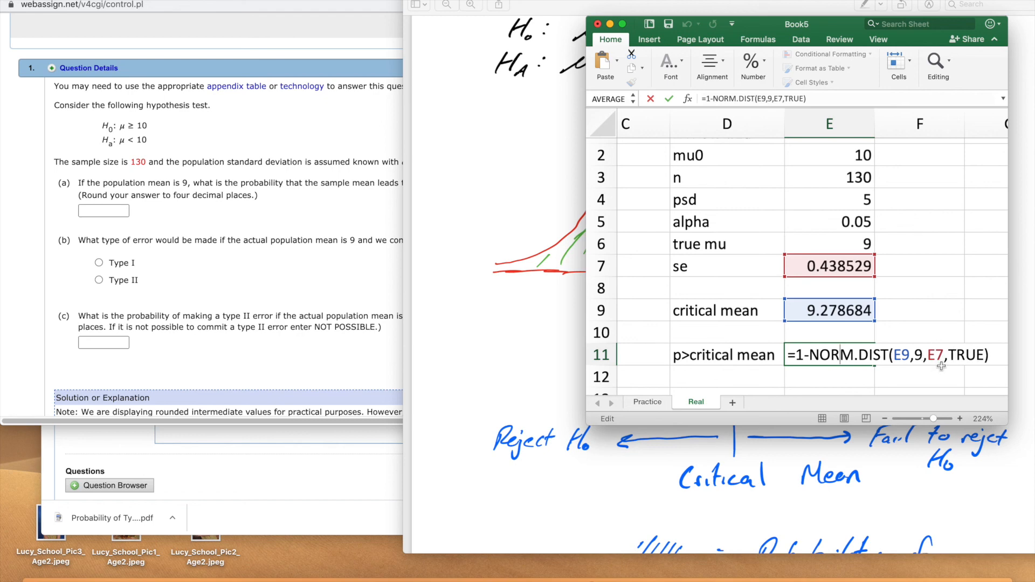
key(Return)
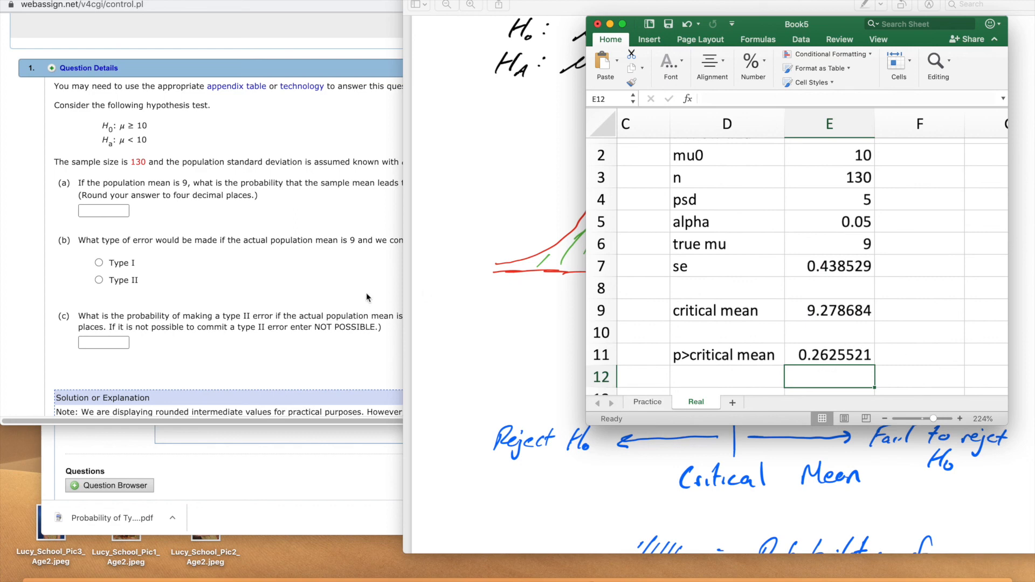
Switch to the WebAssign question and enter 0.2626 as the answer to part (a).
click(326, 293)
click(117, 209)
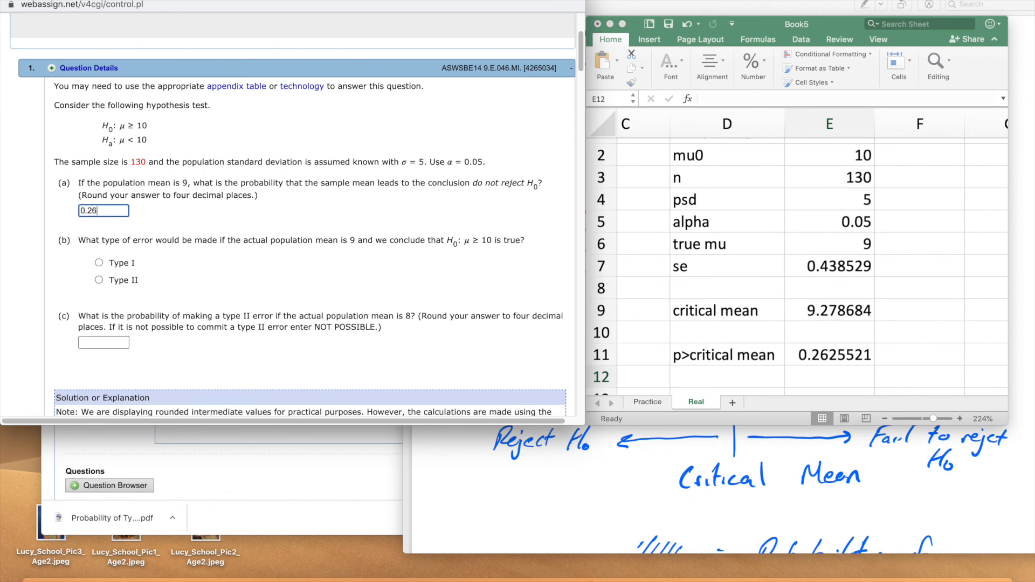
click(229, 241)
Examine the remaining question parts and the standard error and critical mean diagram in the WebAssign solution.
scroll(228, 241, down, 5)
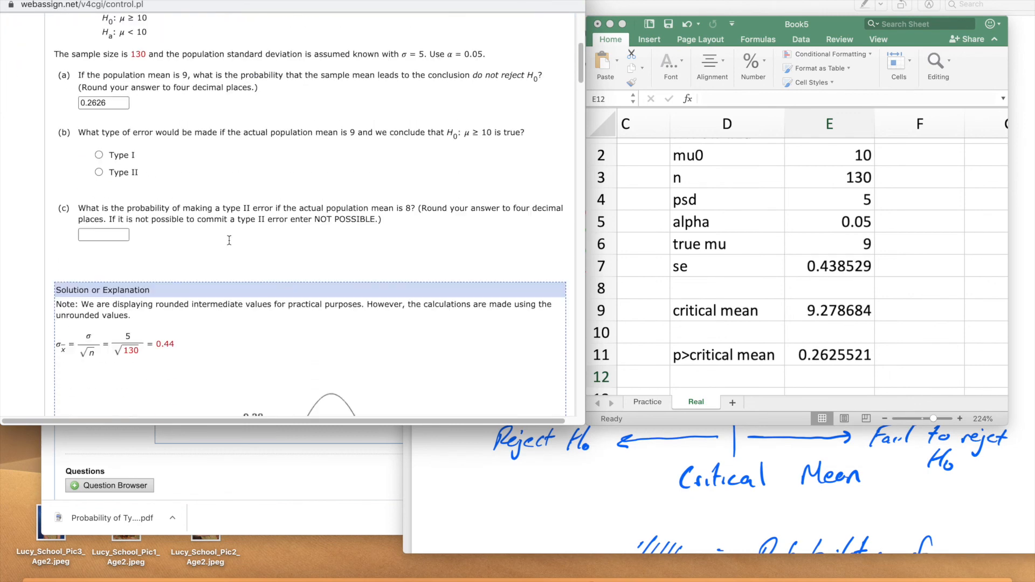
scroll(229, 240, up, 3)
scroll(229, 240, down, 2)
scroll(370, 238, down, 3)
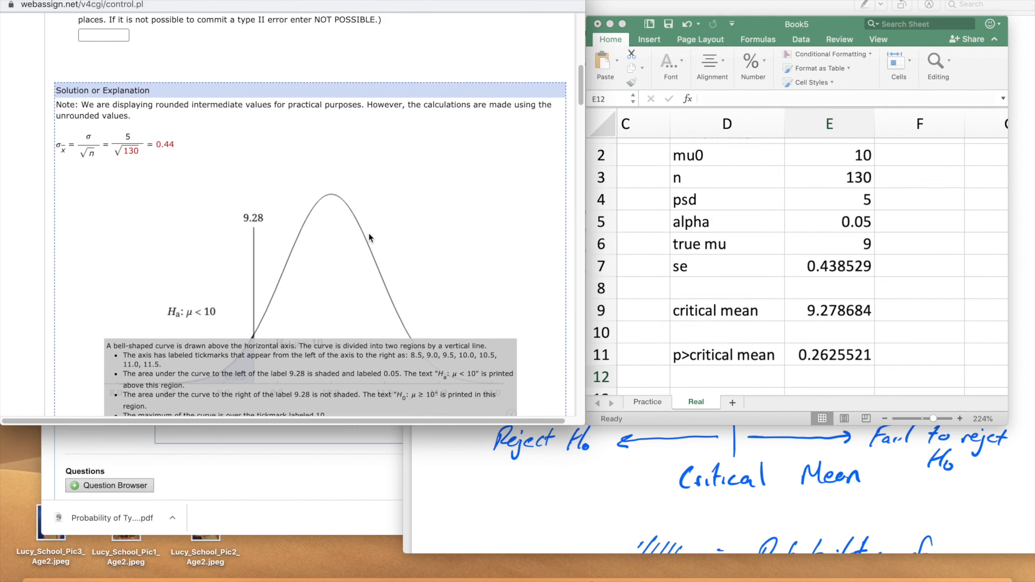
scroll(370, 237, up, 5)
scroll(370, 237, down, 3)
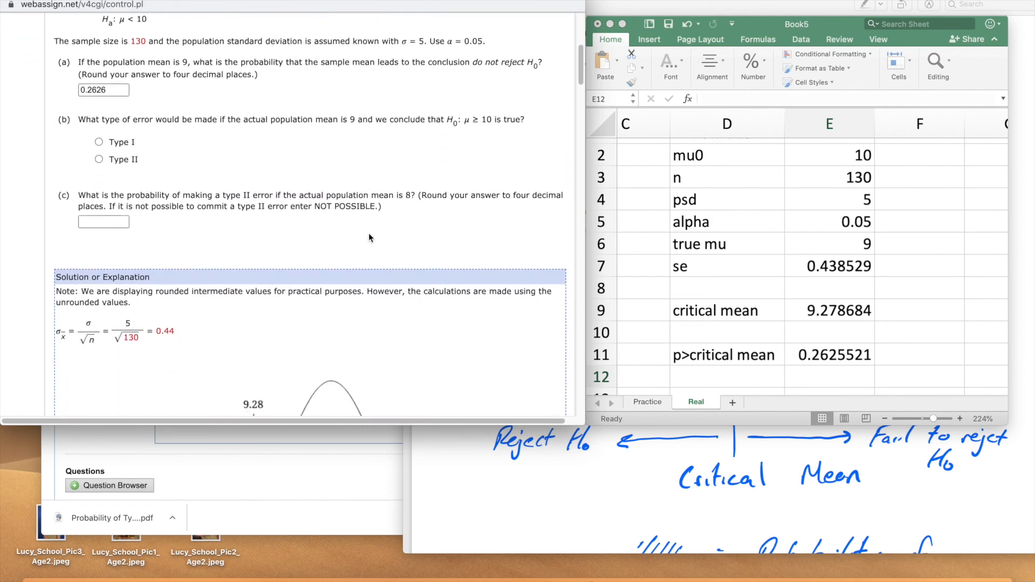